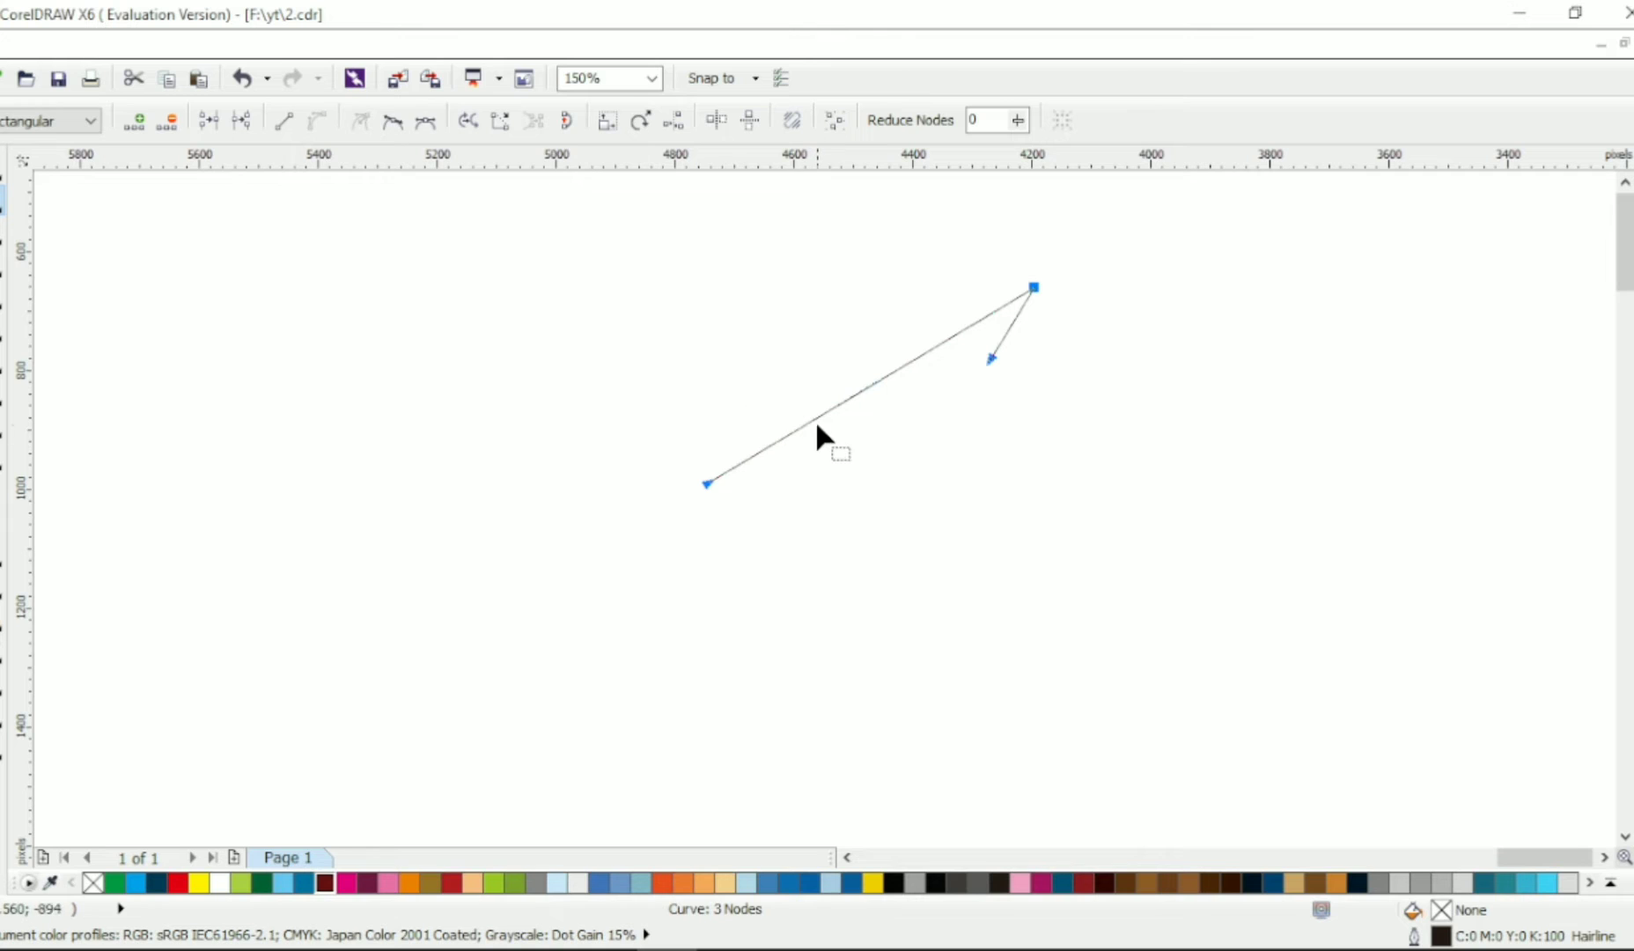
Bend the angled line's two straight segments into a flowing wing edge with a short curved hook at its tip
{"action": "left_click_drag", "start_coordinate": [817, 426], "coordinate": [779, 374]}
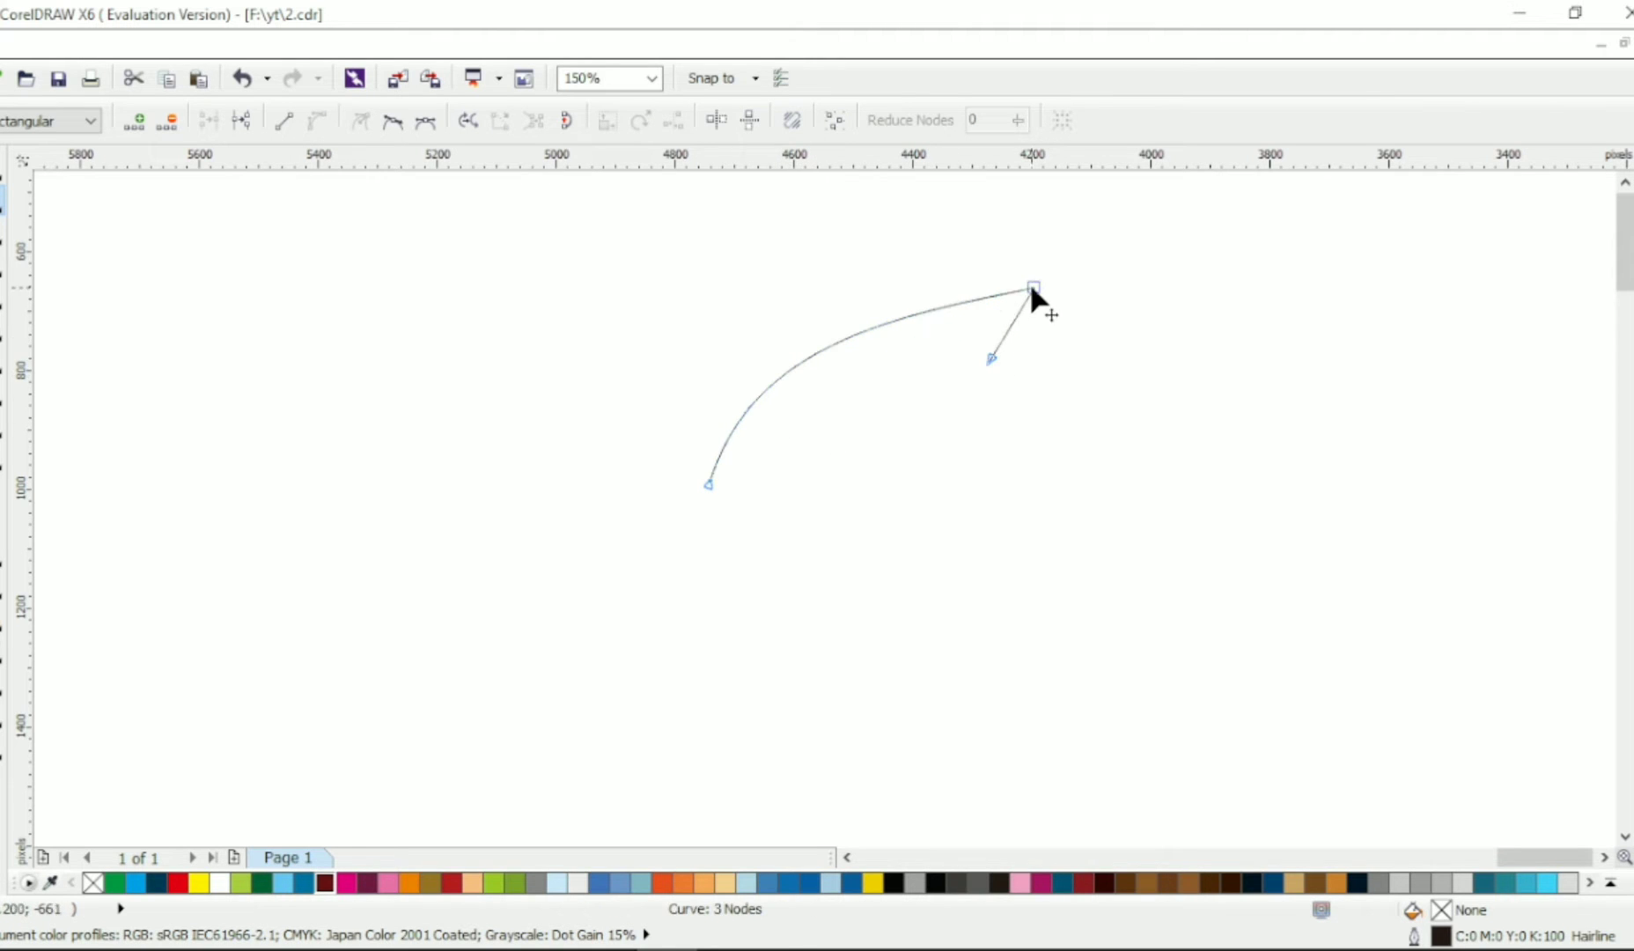
{"action": "left_click_drag", "start_coordinate": [1033, 288], "coordinate": [1048, 284]}
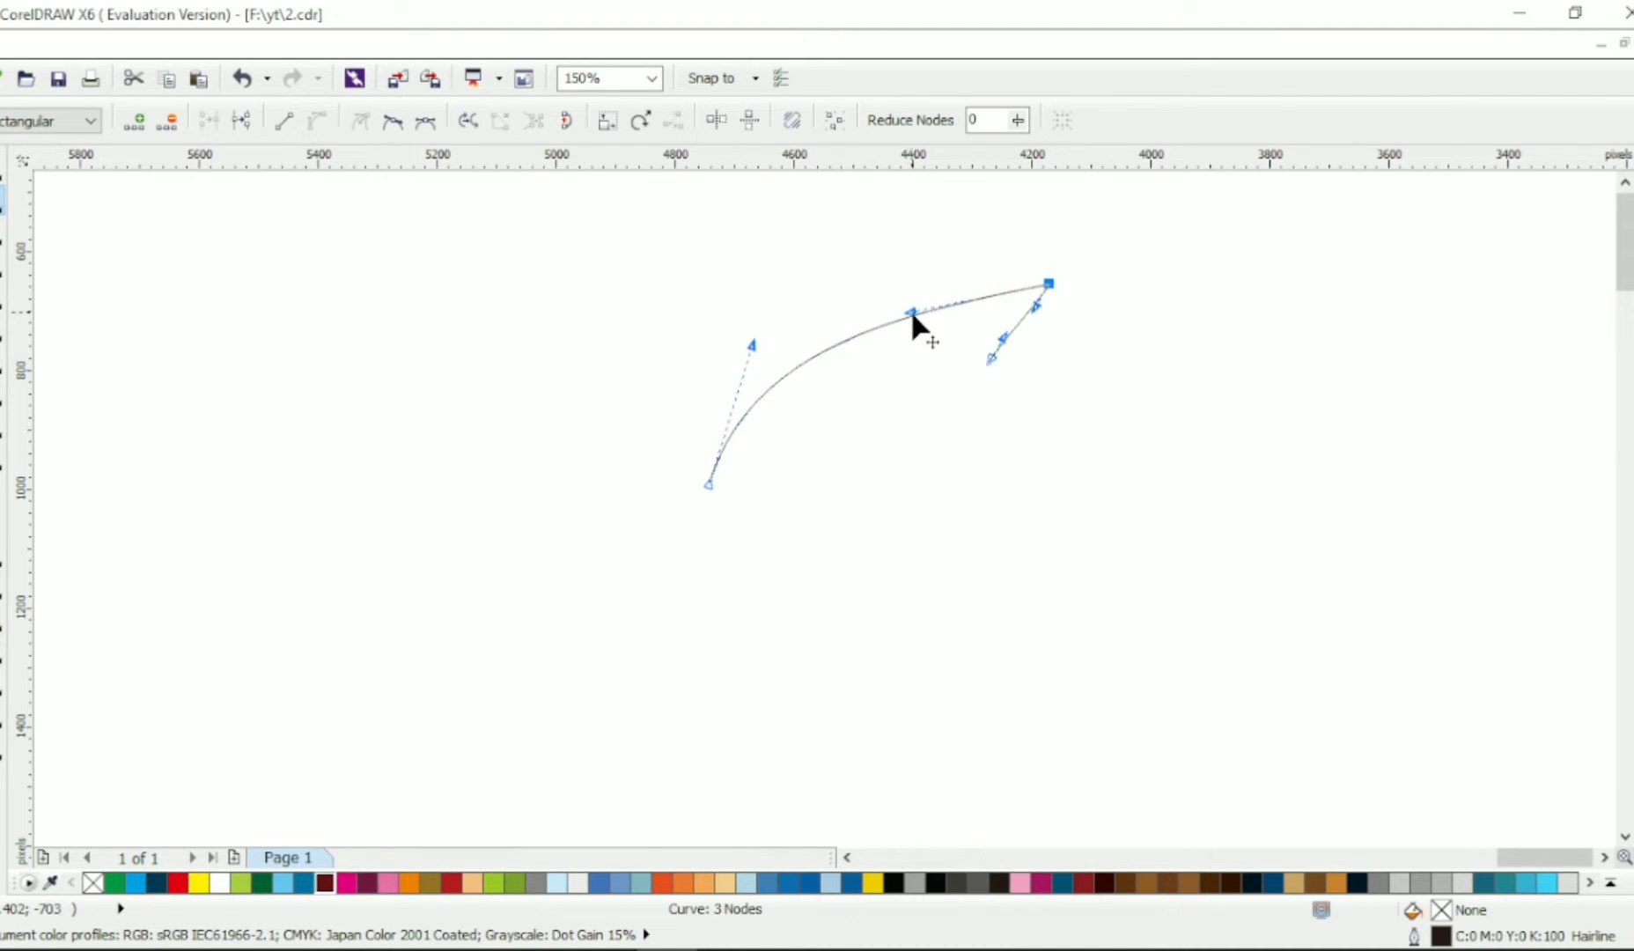
{"action": "left_click_drag", "start_coordinate": [910, 311], "coordinate": [989, 342]}
{"action": "left_click_drag", "start_coordinate": [752, 345], "coordinate": [706, 278]}
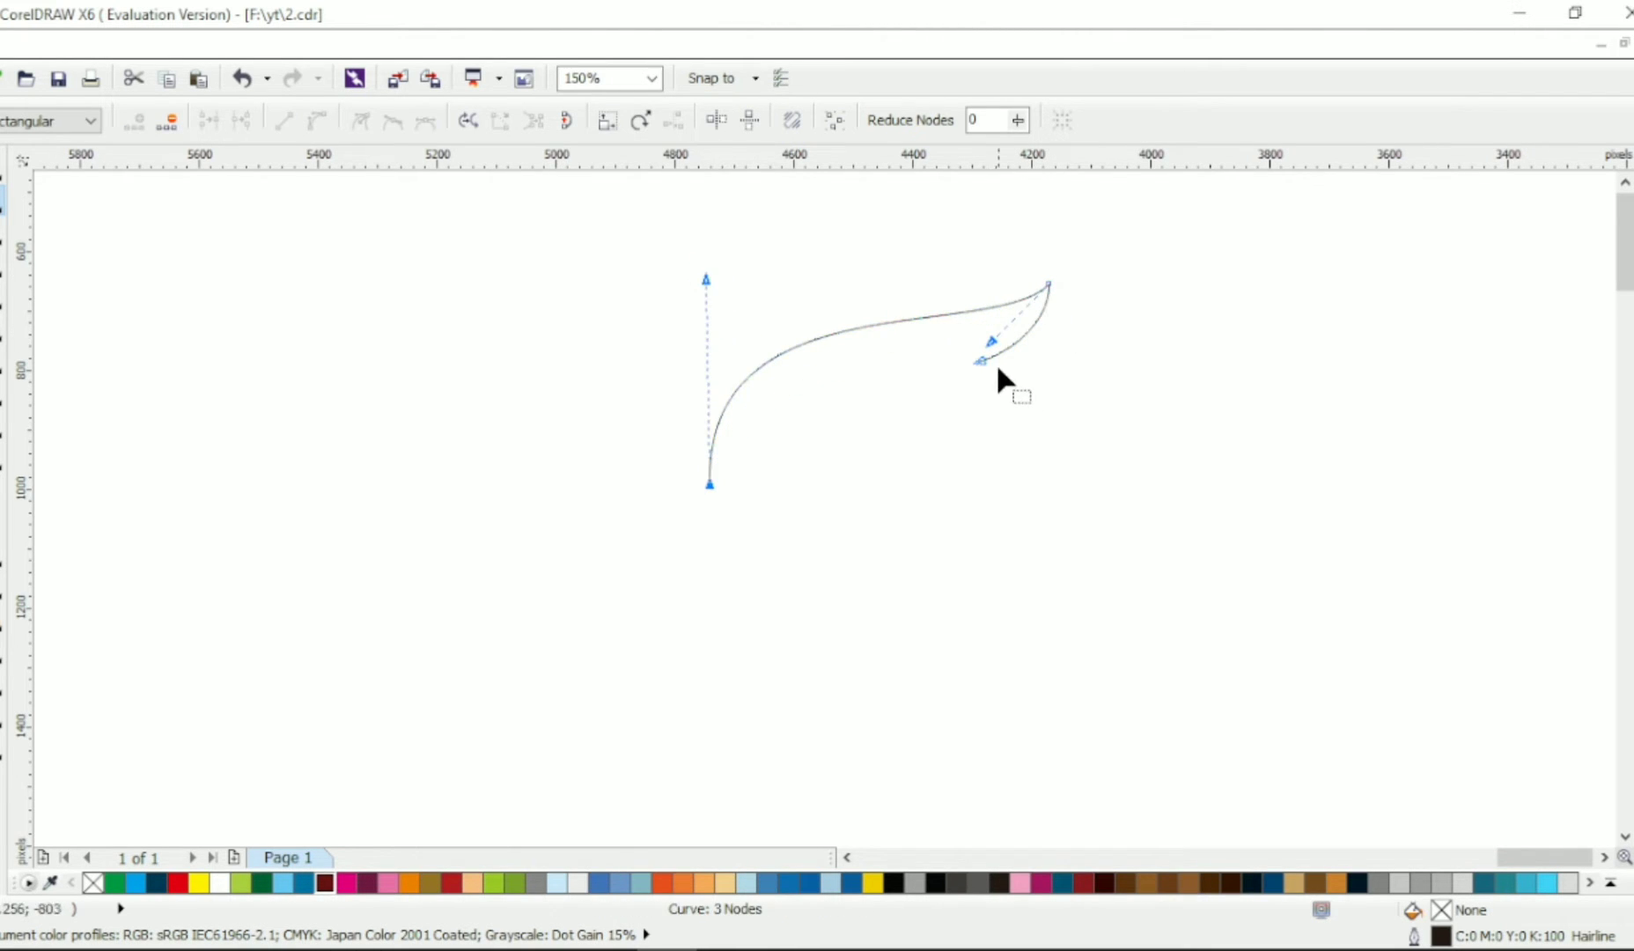
{"action": "left_click", "coordinate": [993, 341]}
{"action": "left_click_drag", "start_coordinate": [979, 359], "coordinate": [970, 360]}
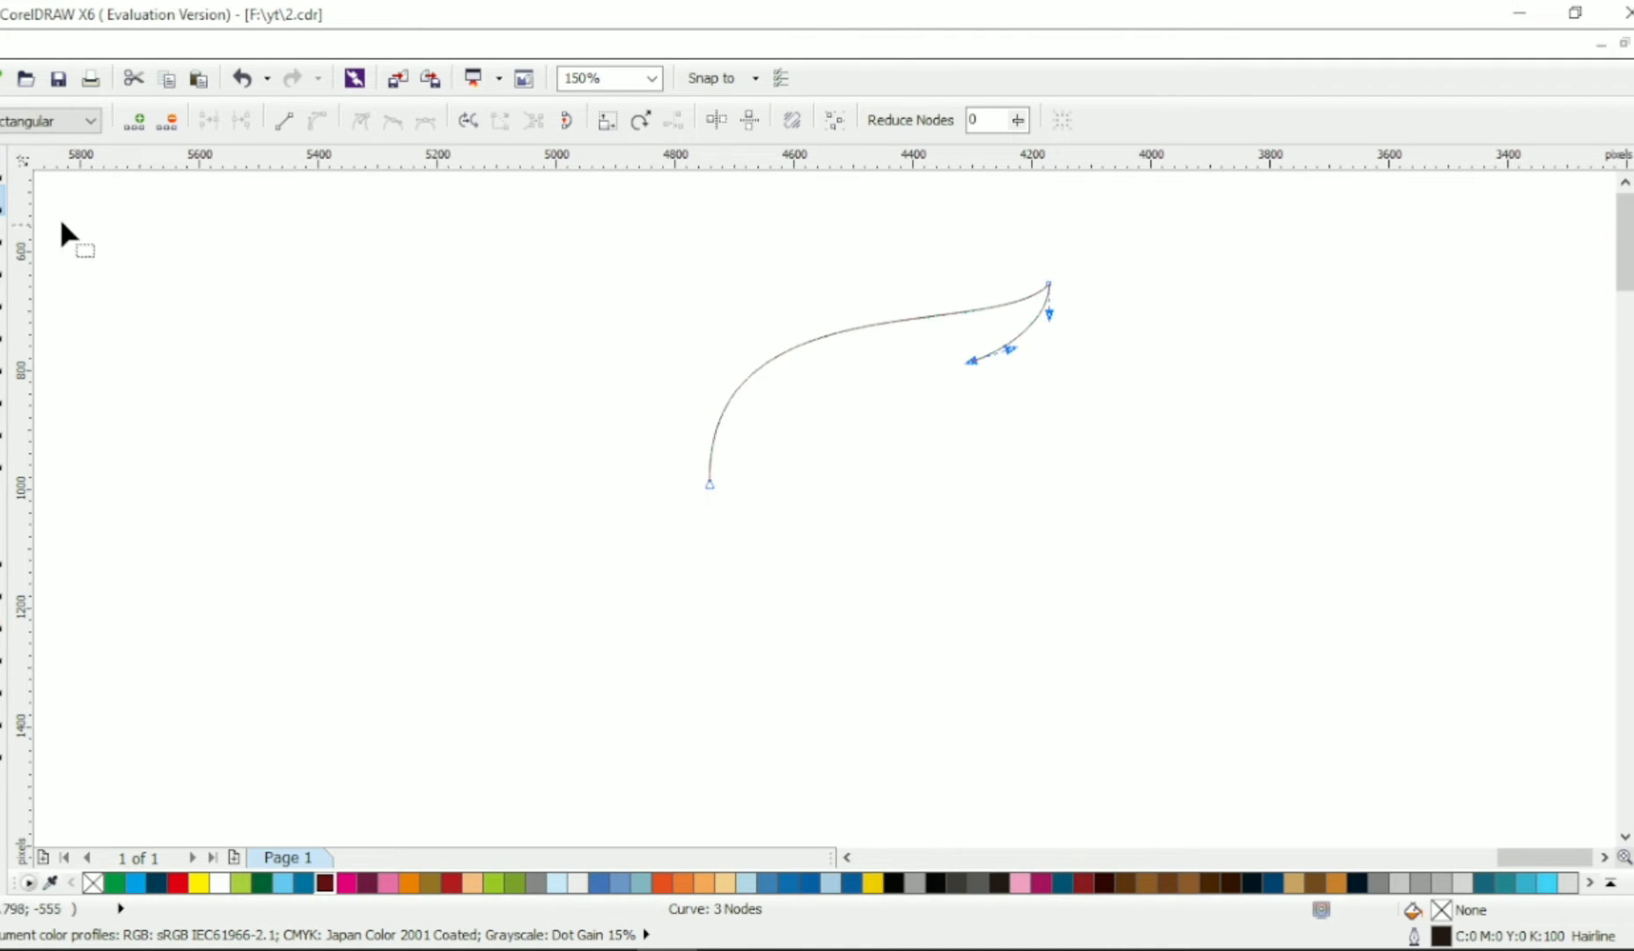
{"action": "left_click_drag", "start_coordinate": [707, 279], "coordinate": [737, 291]}
{"action": "left_click", "coordinate": [2, 171]}
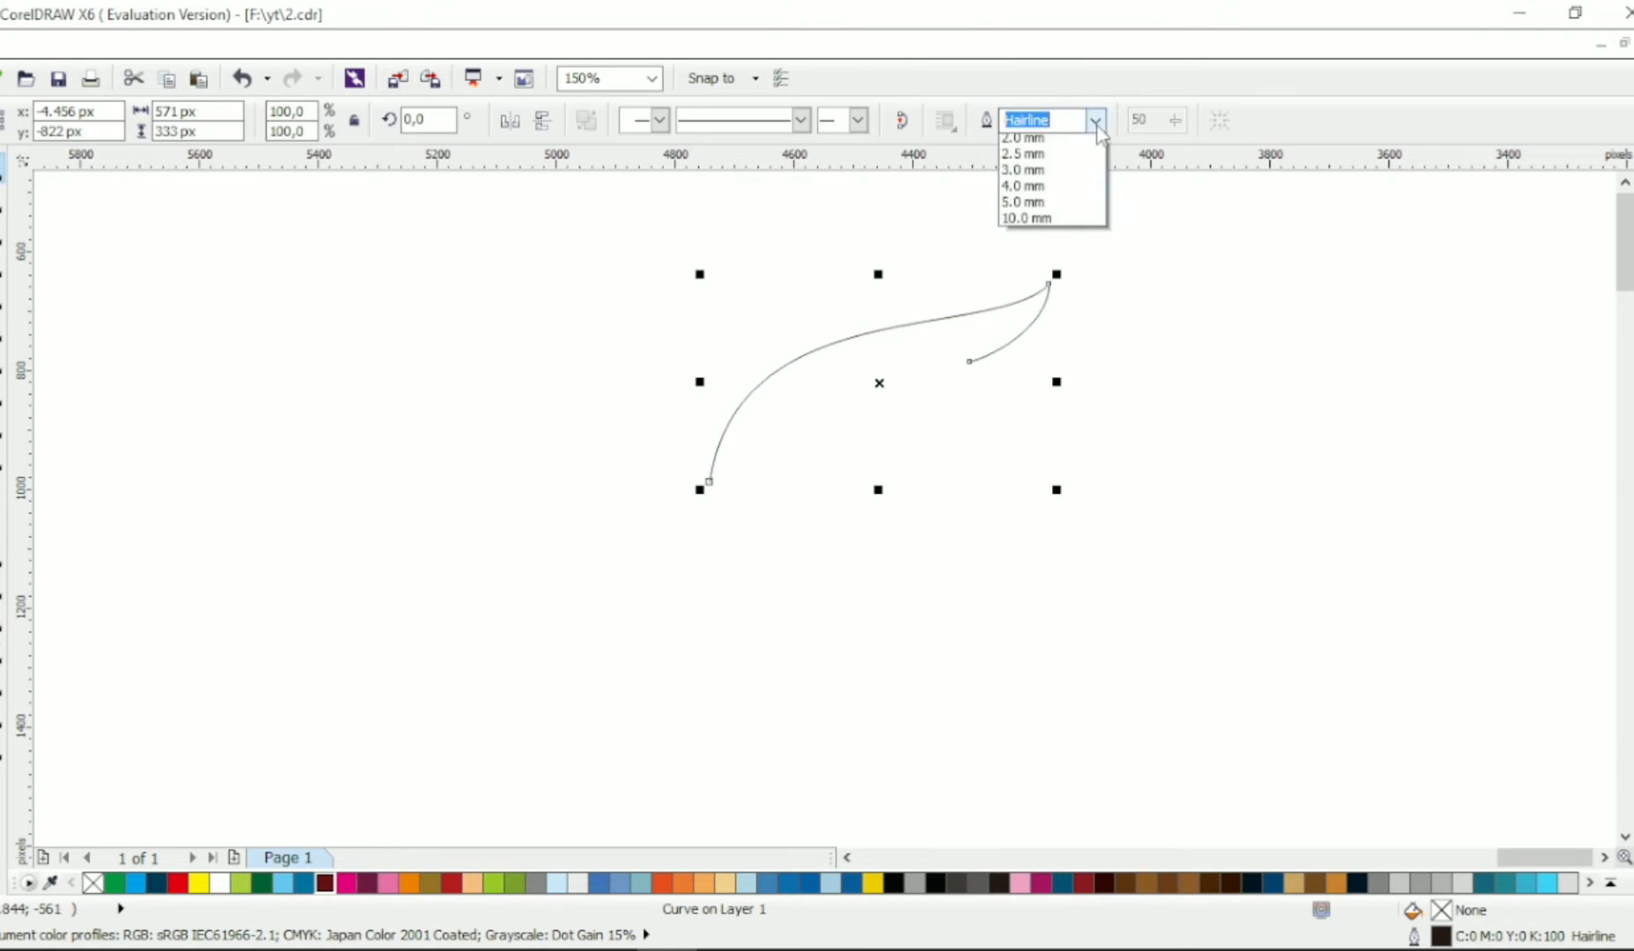
Set the wing curve's outline width to 3.0 mm and convert the outline to an object
{"action": "left_click", "coordinate": [1004, 120]}
{"action": "left_click", "coordinate": [1052, 289]}
{"action": "left_click", "coordinate": [1020, 346]}
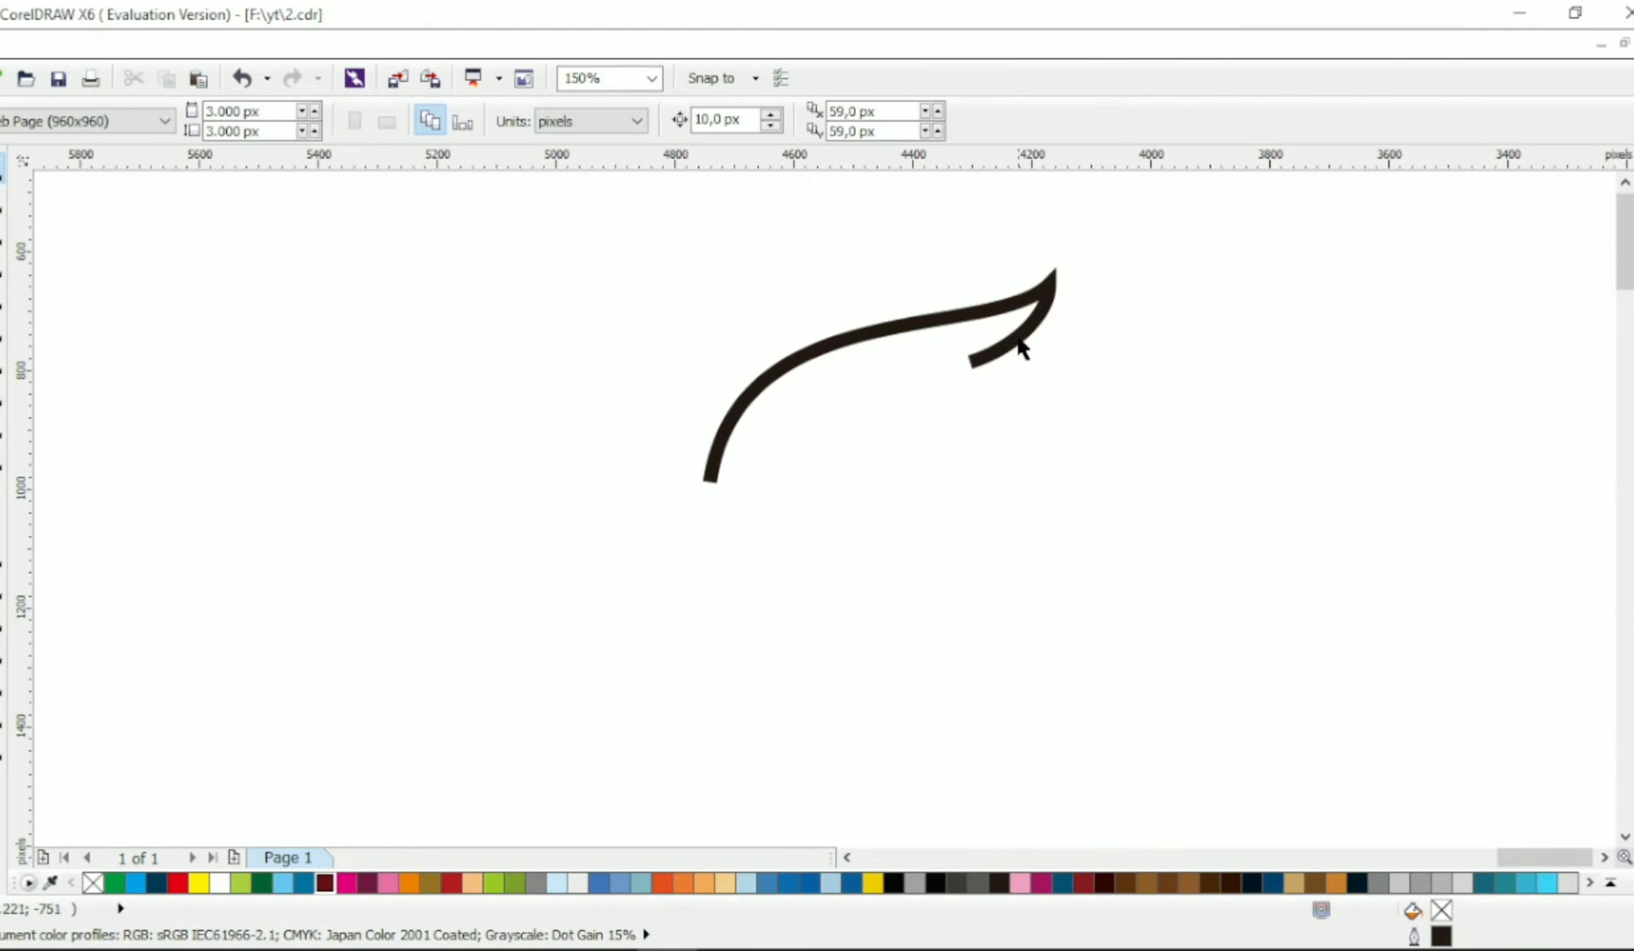
{"action": "left_click", "coordinate": [1024, 293]}
{"action": "left_click", "coordinate": [1095, 120]}
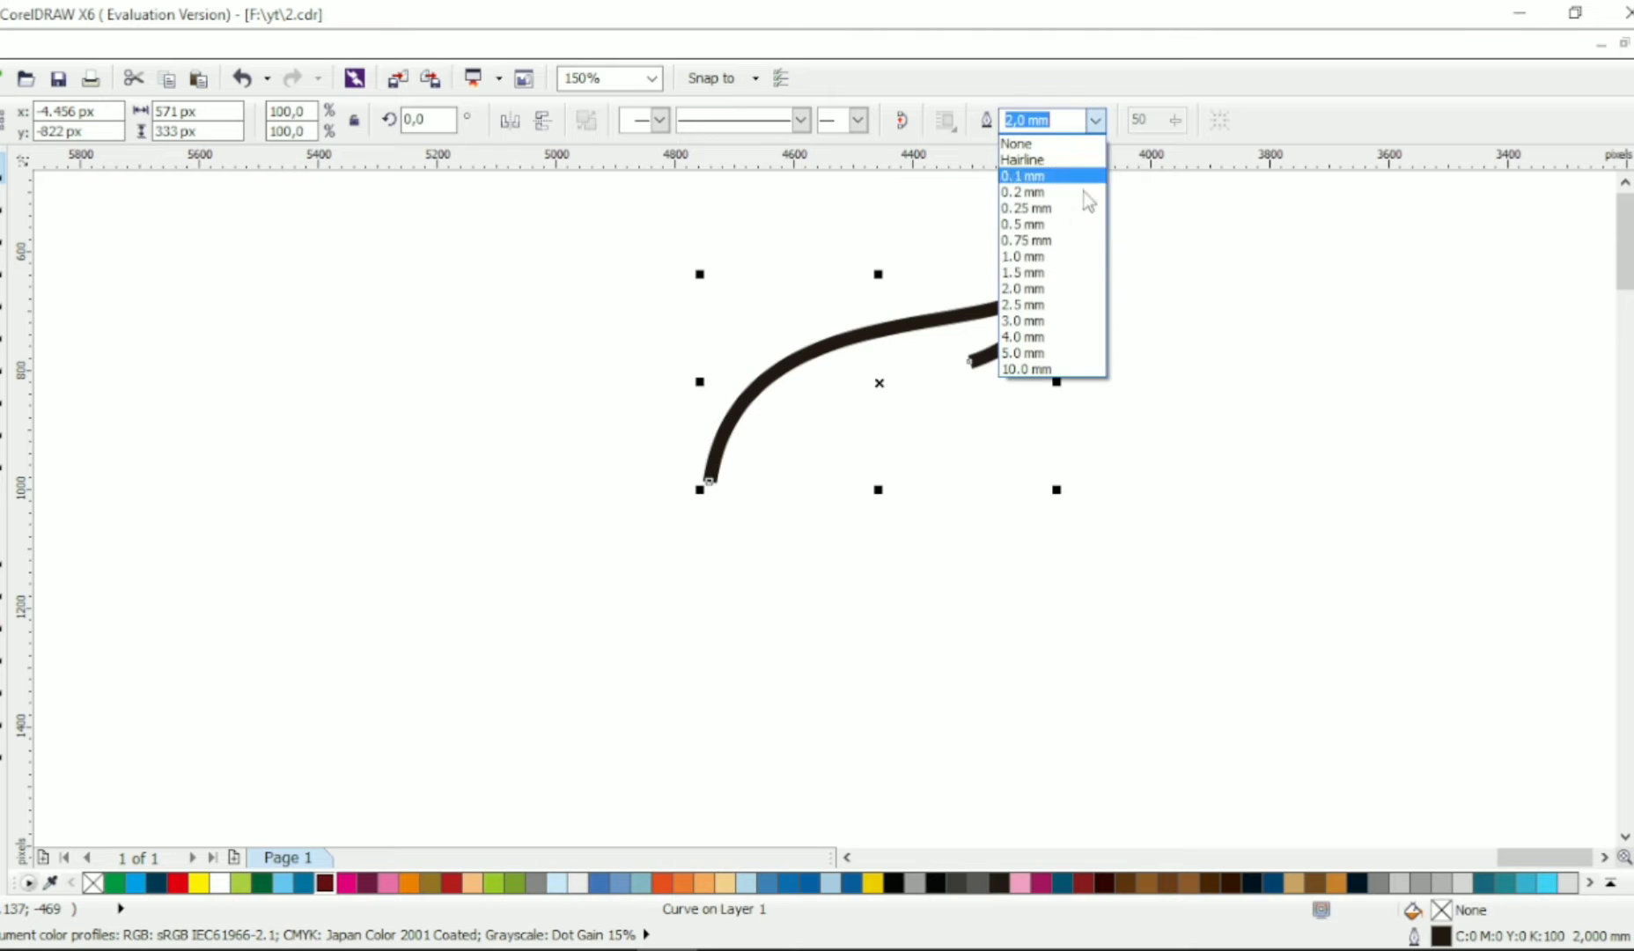
{"action": "left_click", "coordinate": [1023, 321]}
{"action": "left_click", "coordinate": [1139, 347]}
{"action": "left_click", "coordinate": [1003, 347]}
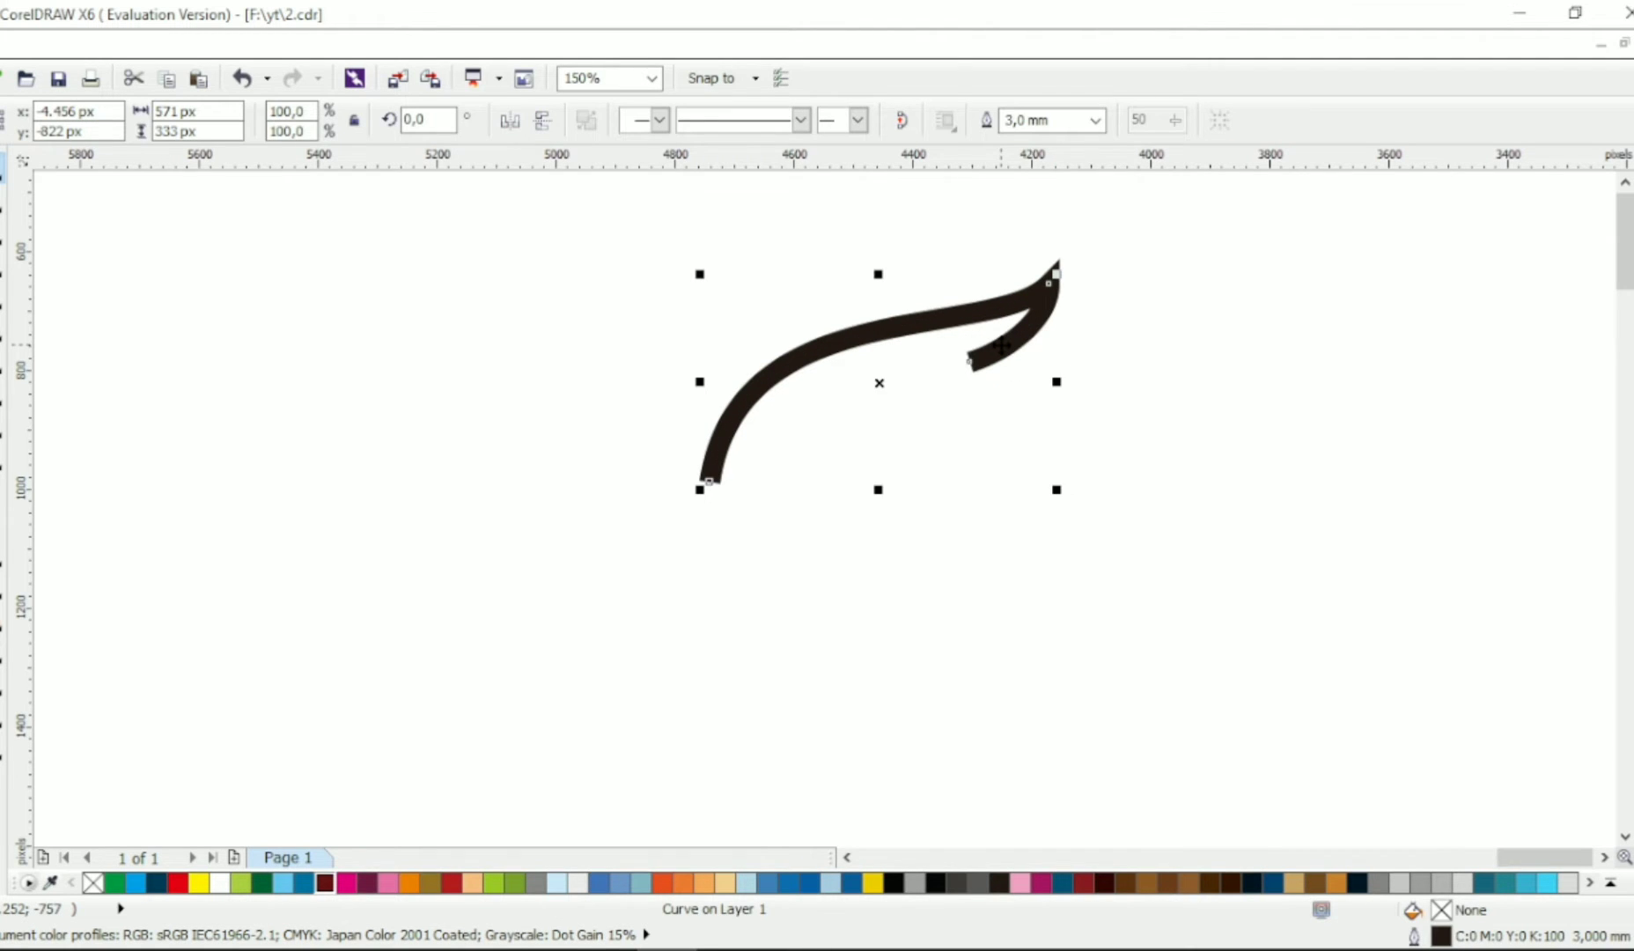
{"action": "key", "text": "ctrl+shift+q"}
Taper the stroke's lower end to a point by deleting its outer corner node, and smooth the two mid-stroke nodes
{"action": "key", "text": "F10"}
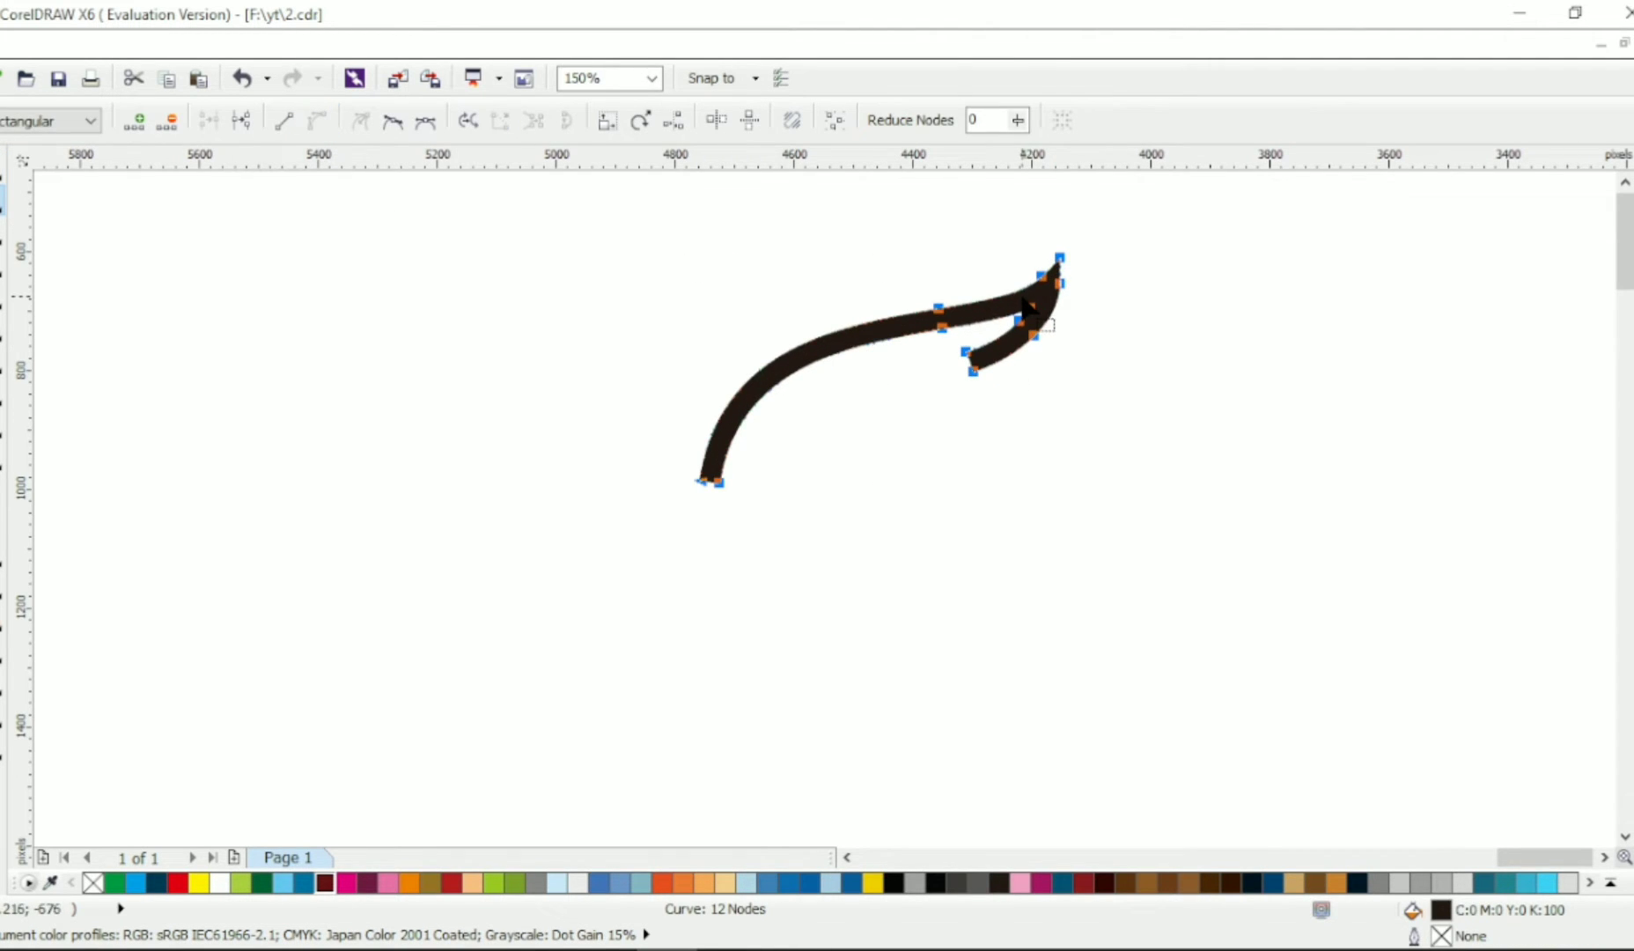
{"action": "left_click", "coordinate": [702, 482]}
{"action": "key", "text": "Delete"}
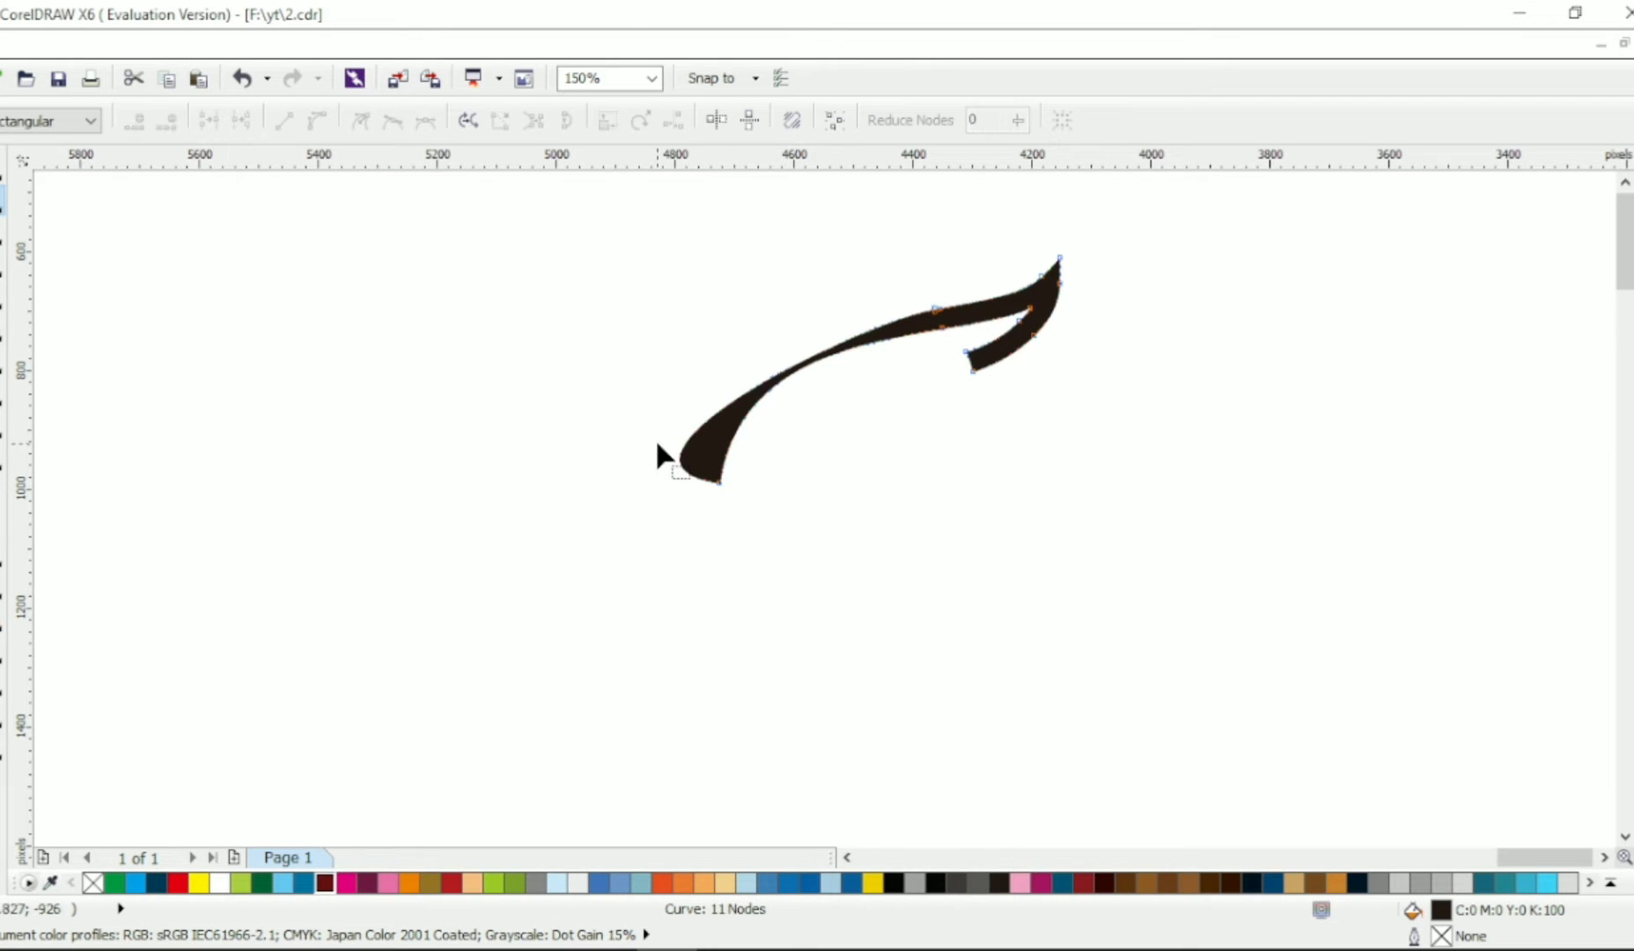
{"action": "left_click_drag", "start_coordinate": [577, 462], "coordinate": [690, 350]}
{"action": "left_click_drag", "start_coordinate": [918, 271], "coordinate": [947, 349]}
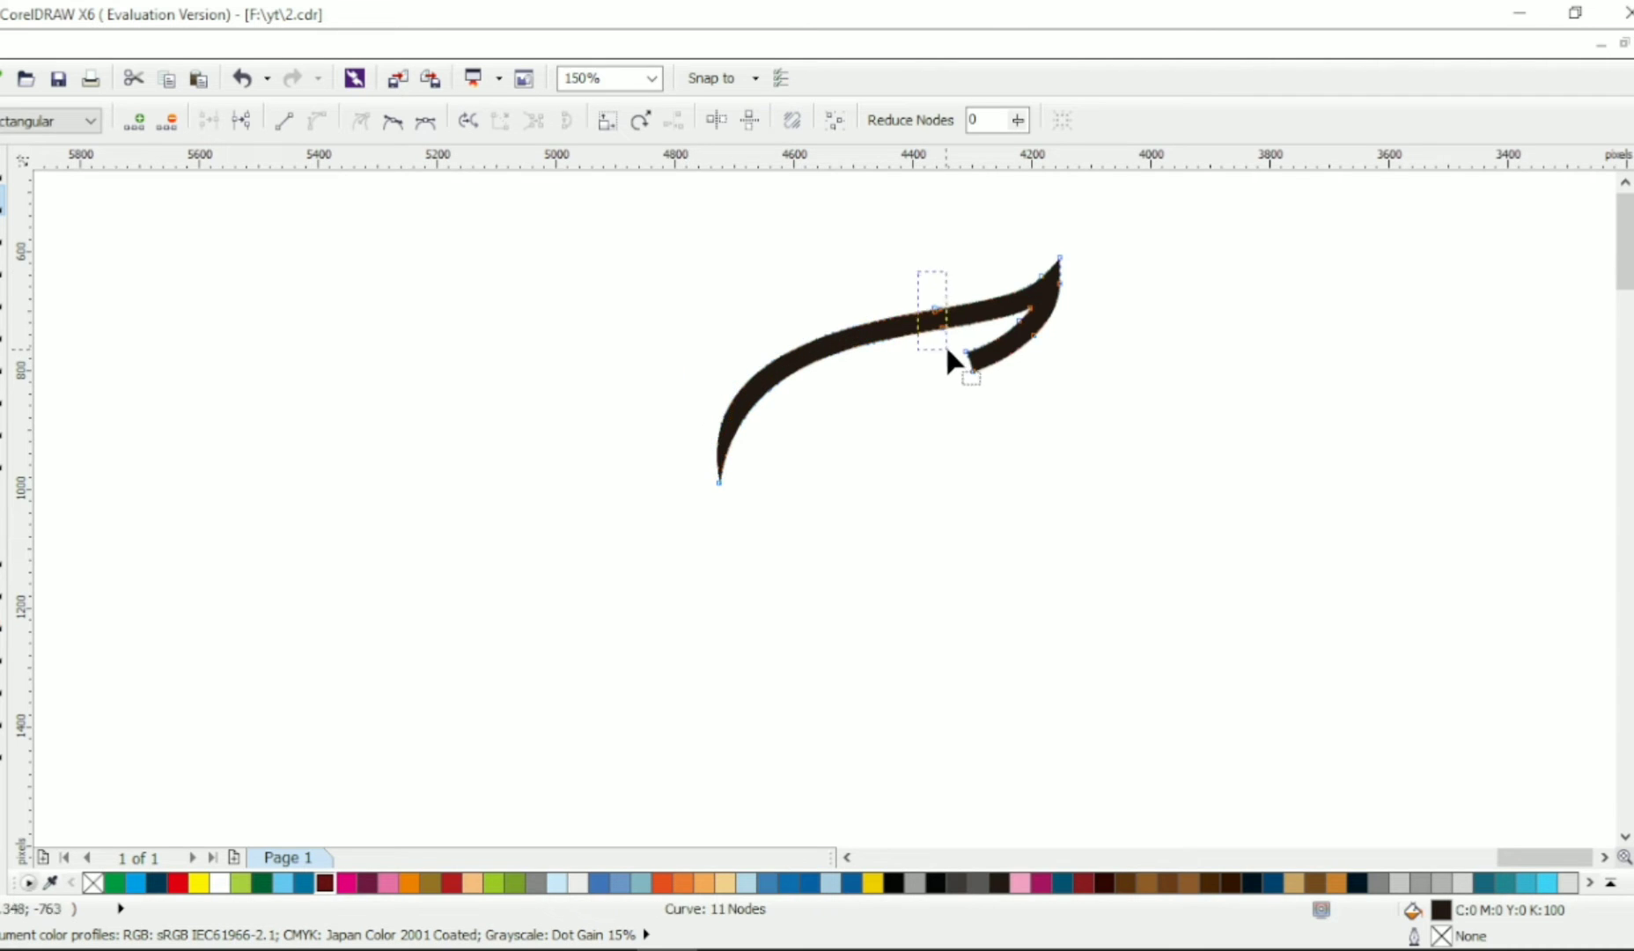
{"action": "left_click", "coordinate": [385, 130]}
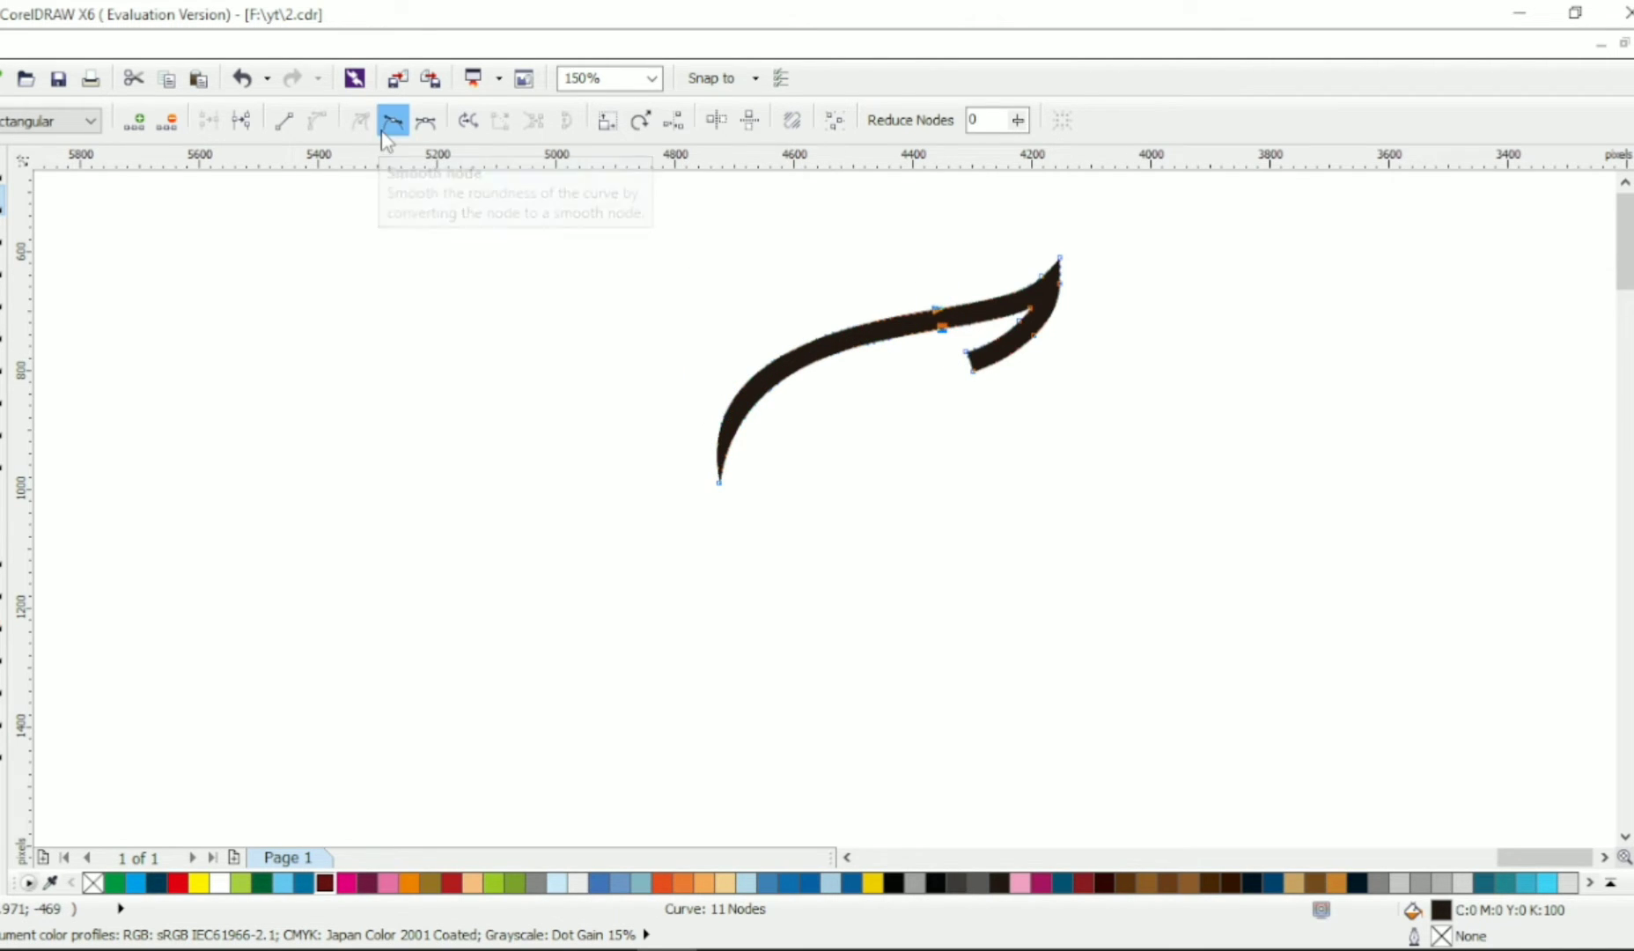
Delete the surplus nodes around the wing's tip and bend, and reposition the tip node slightly
{"action": "left_click_drag", "start_coordinate": [1032, 274], "coordinate": [1107, 306]}
{"action": "scroll", "coordinate": [1032, 276], "scroll_direction": "up", "scroll_amount": 1}
{"action": "key", "text": "Delete"}
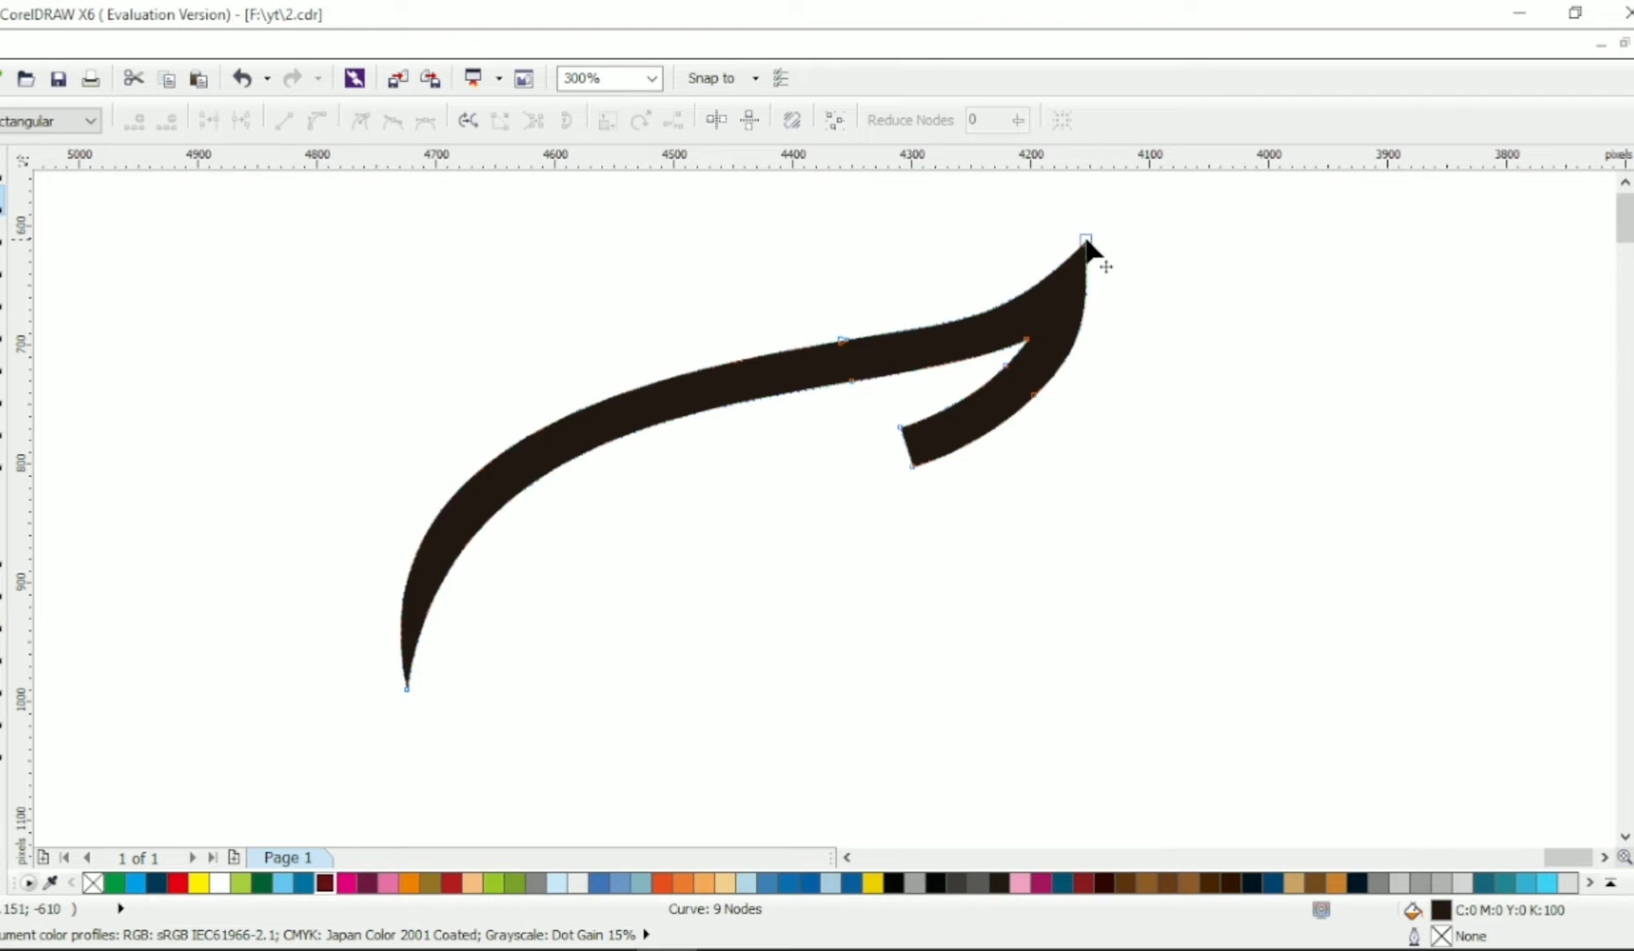
{"action": "left_click_drag", "start_coordinate": [1086, 241], "coordinate": [1092, 257]}
{"action": "left_click_drag", "start_coordinate": [1012, 339], "coordinate": [1092, 326]}
{"action": "left_click", "coordinate": [994, 368]}
{"action": "left_click_drag", "start_coordinate": [993, 363], "coordinate": [1046, 408]}
{"action": "key", "text": "Delete"}
Delete the lower corner node at the hook's free end and reshape the outer curve into a tapered point
{"action": "left_click_drag", "start_coordinate": [896, 458], "coordinate": [937, 474]}
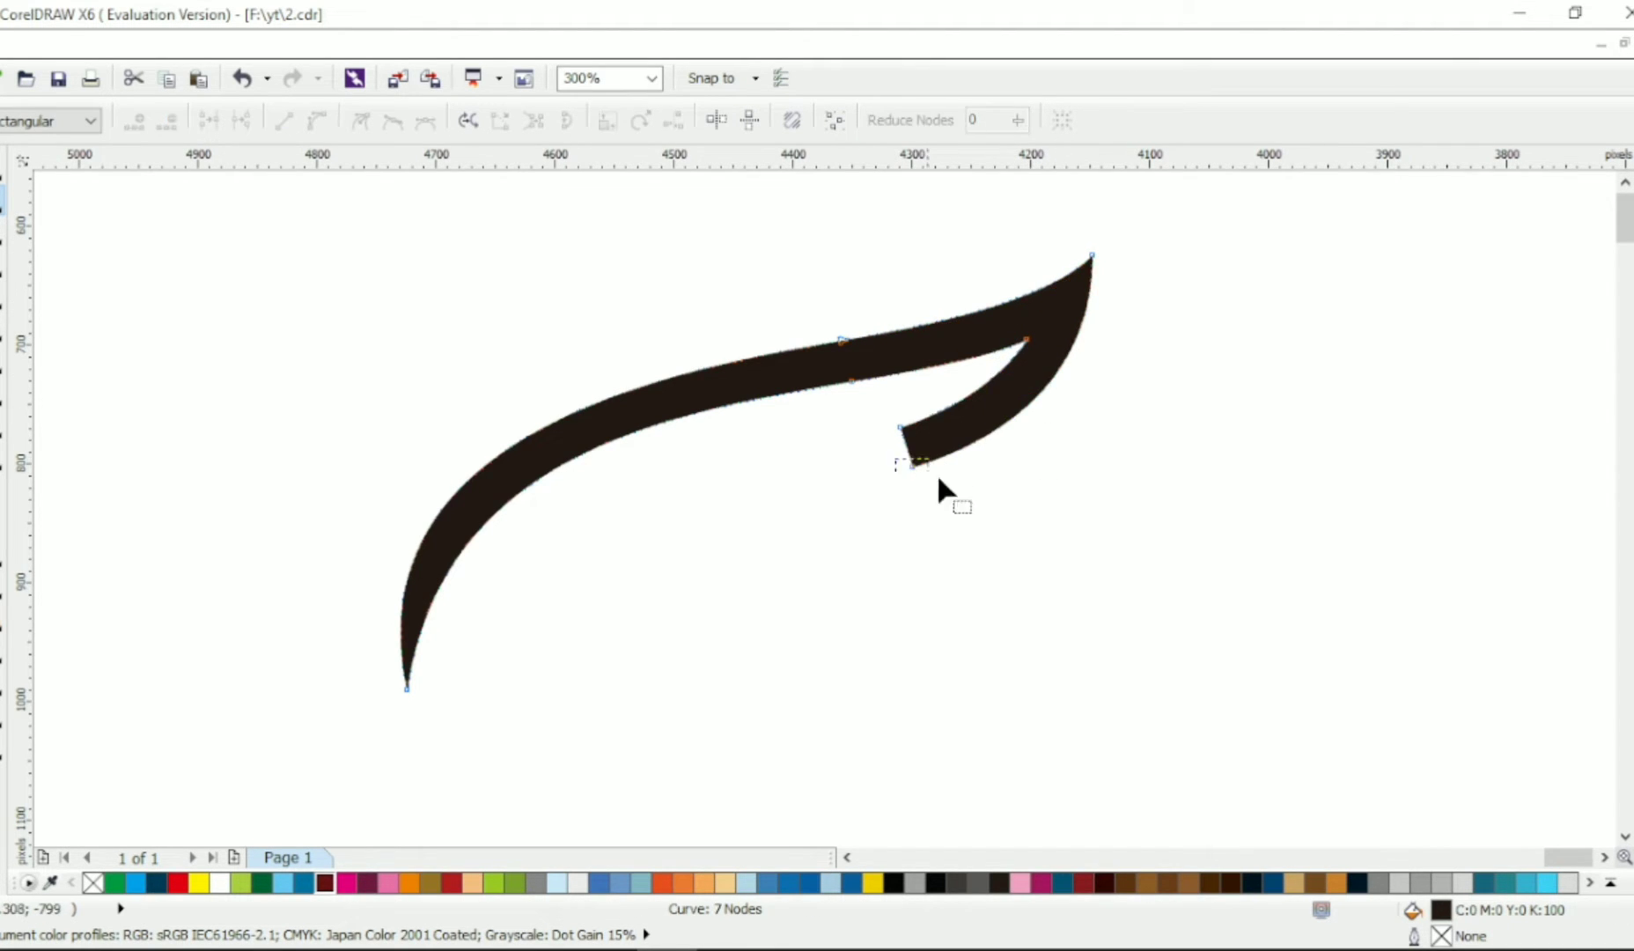
{"action": "key", "text": "Delete"}
{"action": "left_click_drag", "start_coordinate": [857, 416], "coordinate": [927, 456]}
{"action": "left_click_drag", "start_coordinate": [937, 544], "coordinate": [965, 483]}
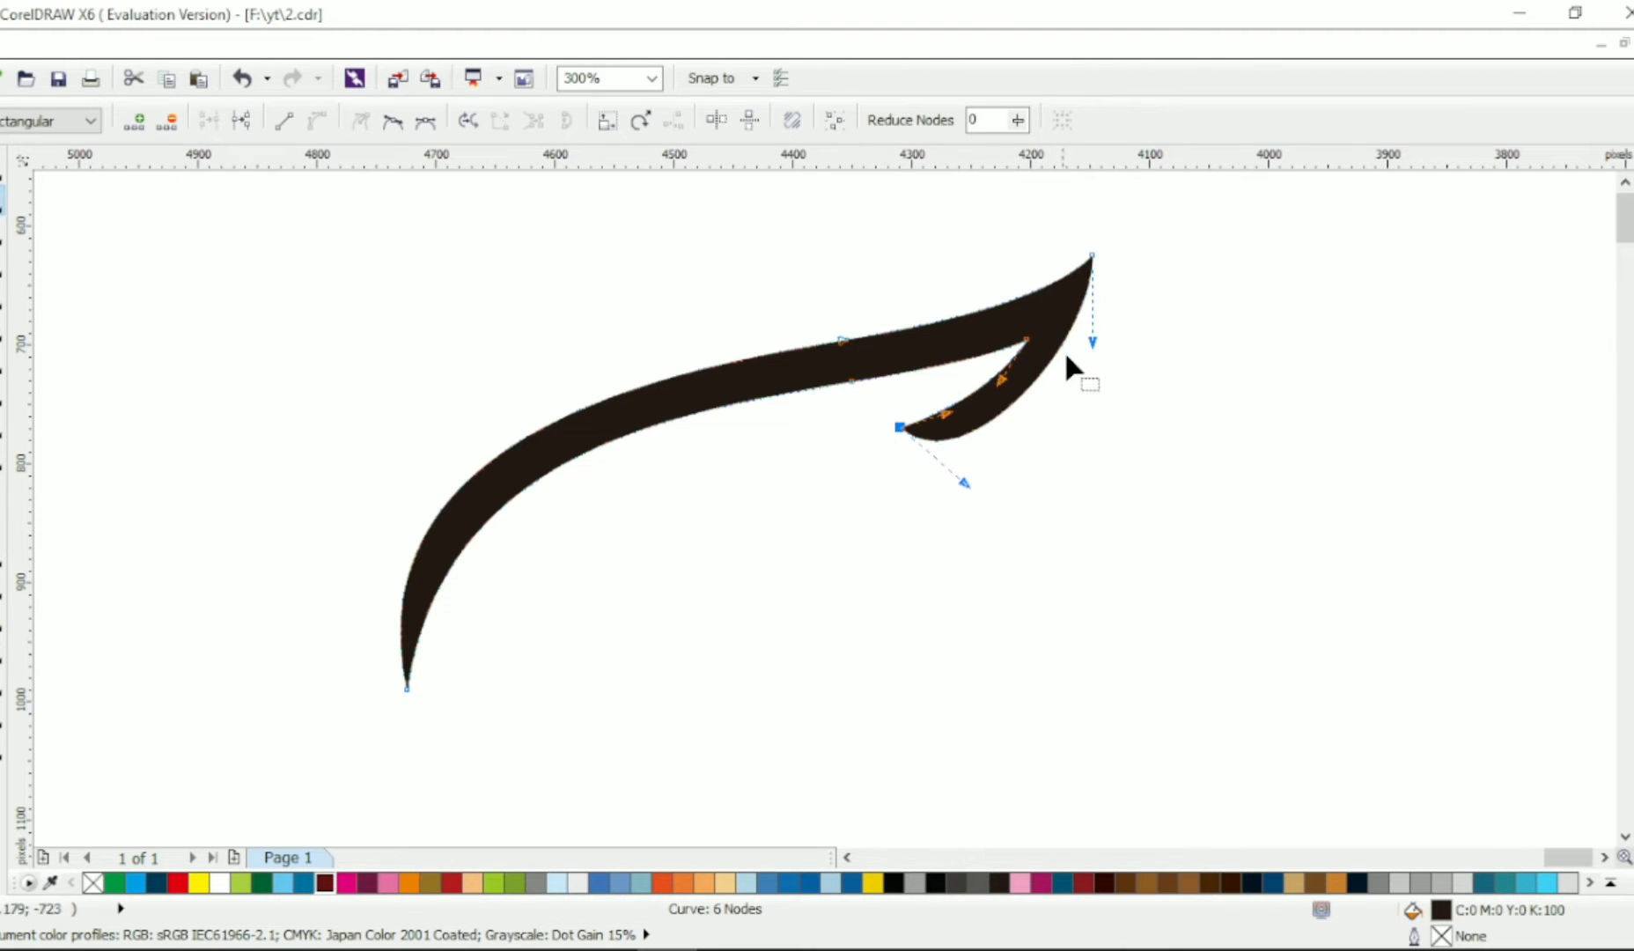
{"action": "left_click_drag", "start_coordinate": [1098, 346], "coordinate": [1107, 348]}
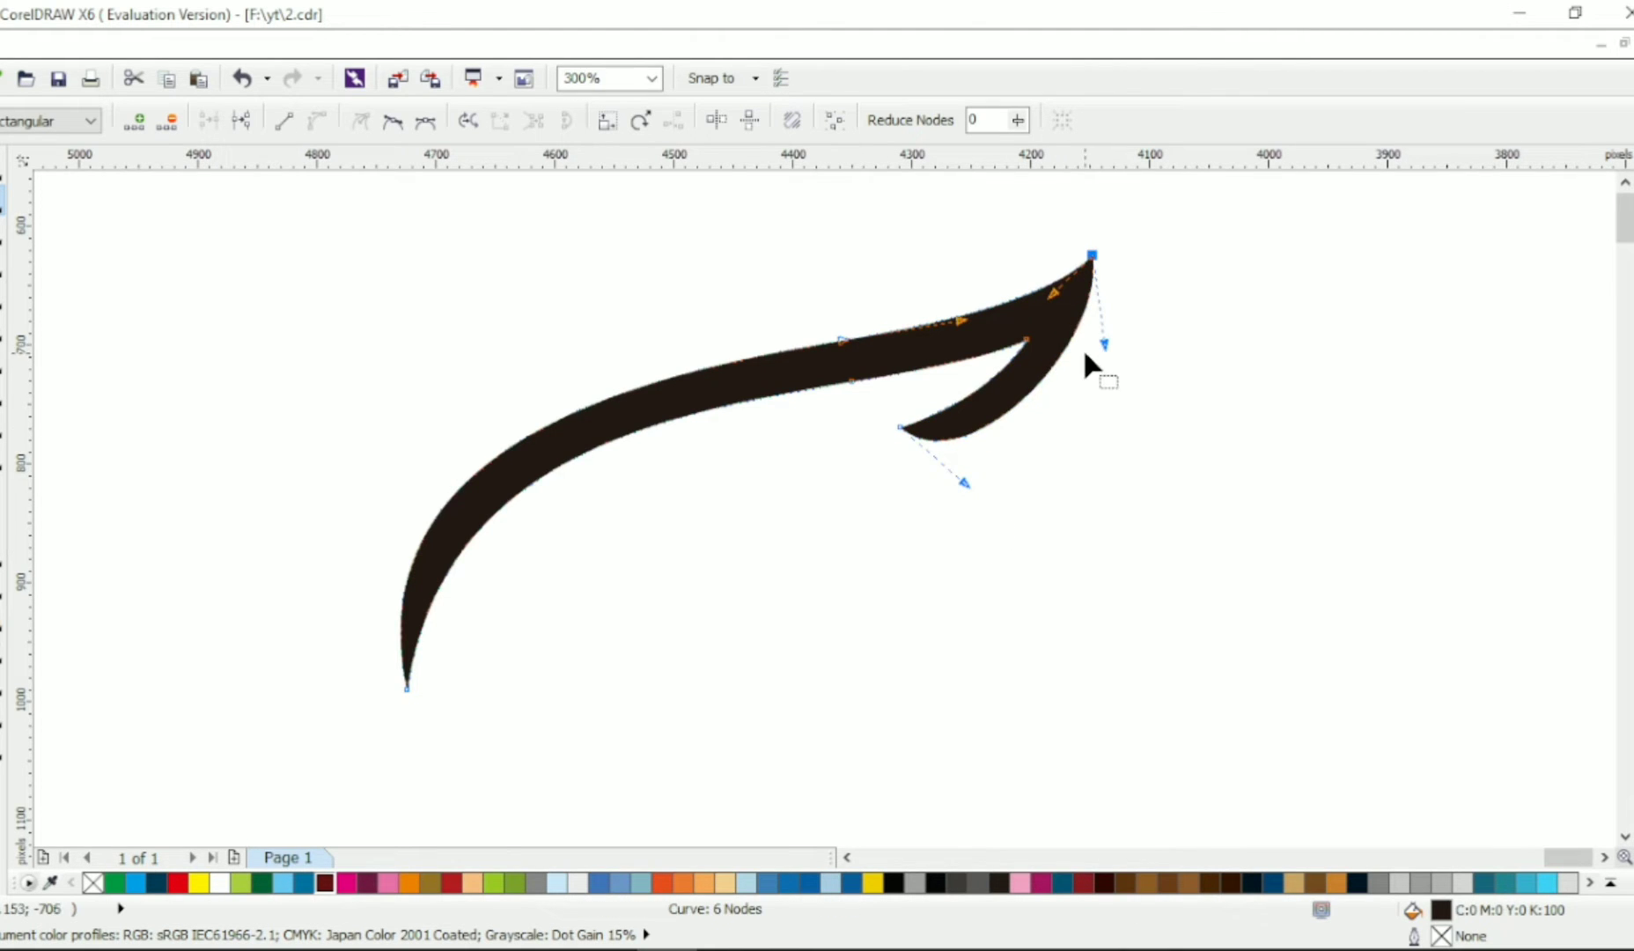
Draw a closed crescent-shaped feather about 164 by 56 px just below the wing's hook
{"action": "left_click", "coordinate": [13, 299]}
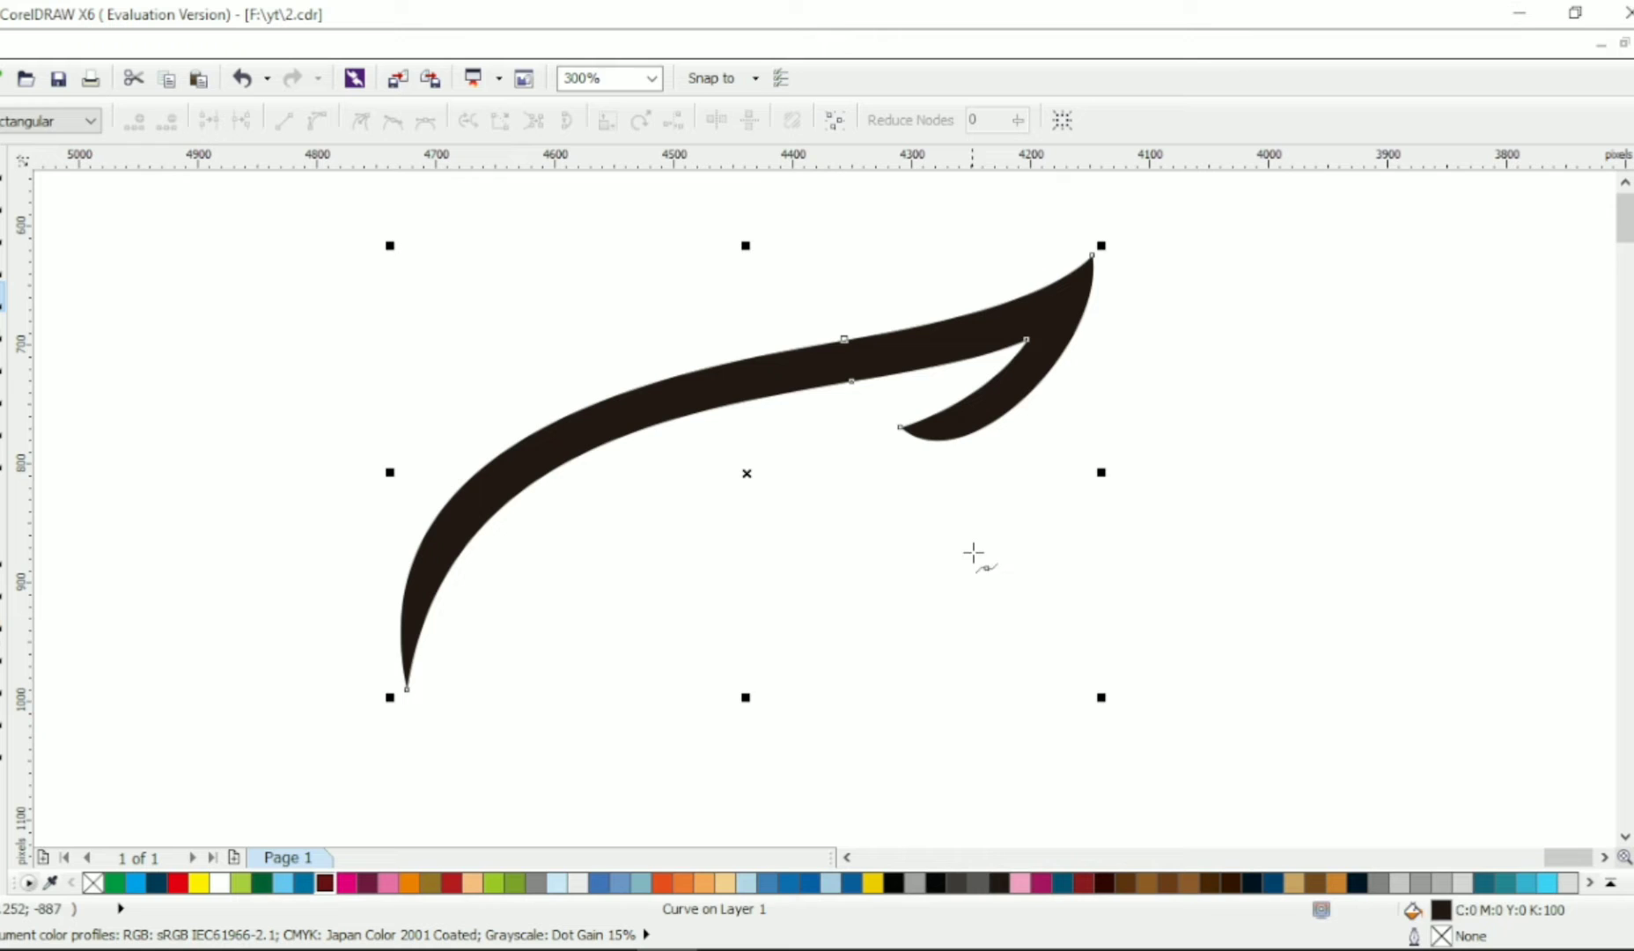
{"action": "left_click", "coordinate": [1031, 448]}
{"action": "left_click", "coordinate": [845, 472]}
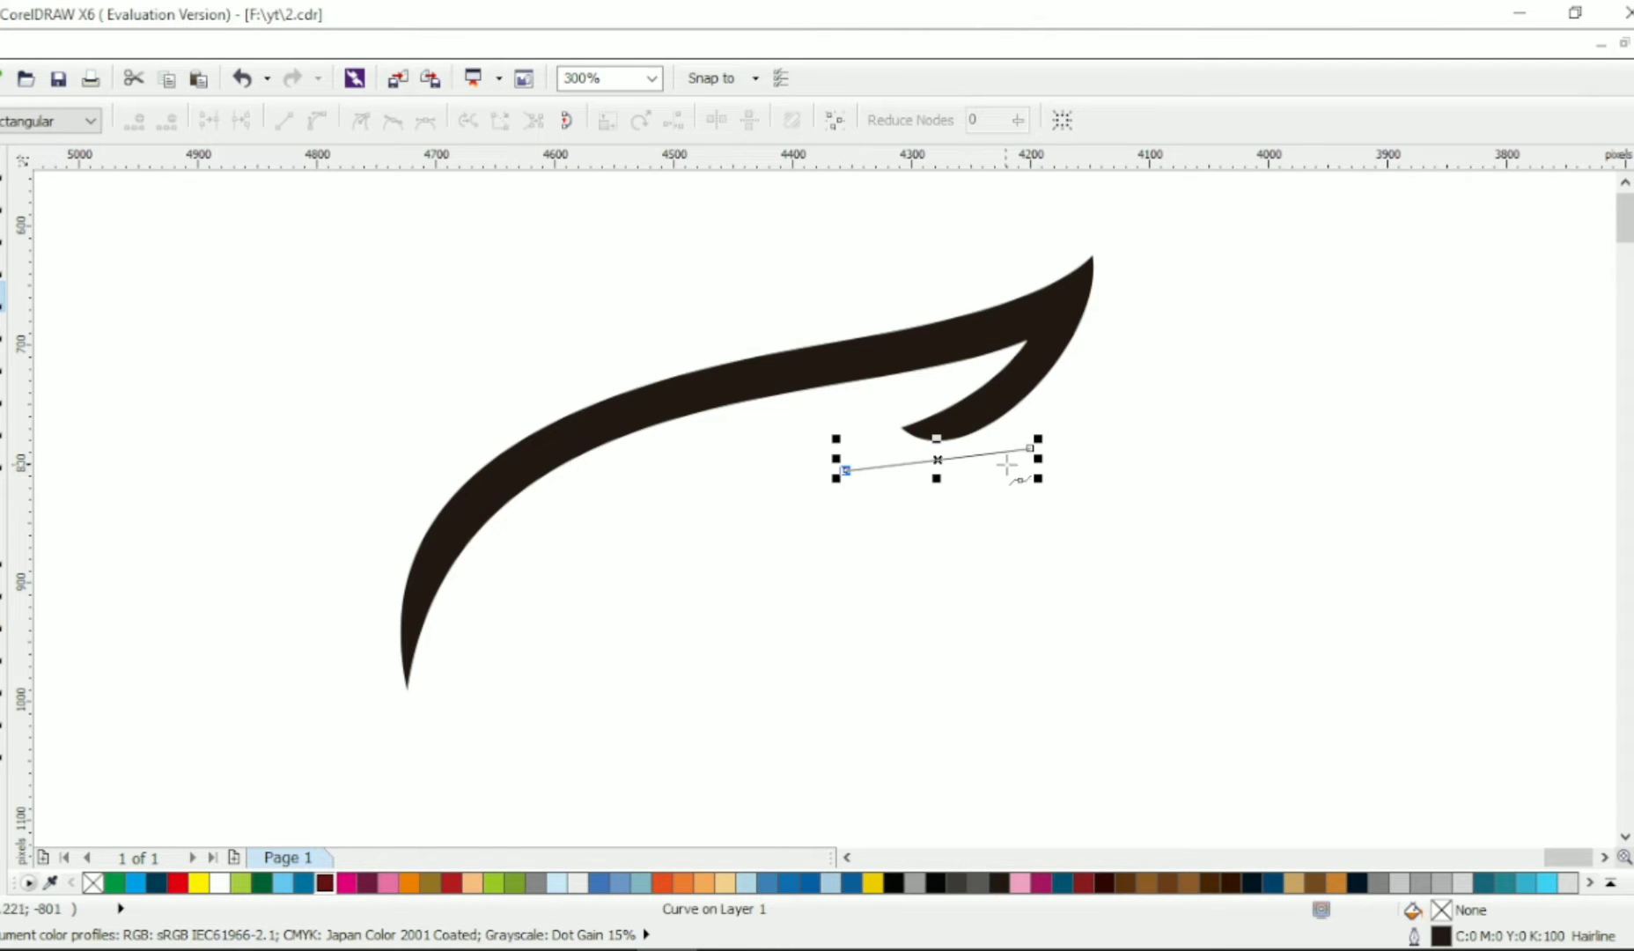
{"action": "key", "text": "F10"}
{"action": "left_click", "coordinate": [284, 125]}
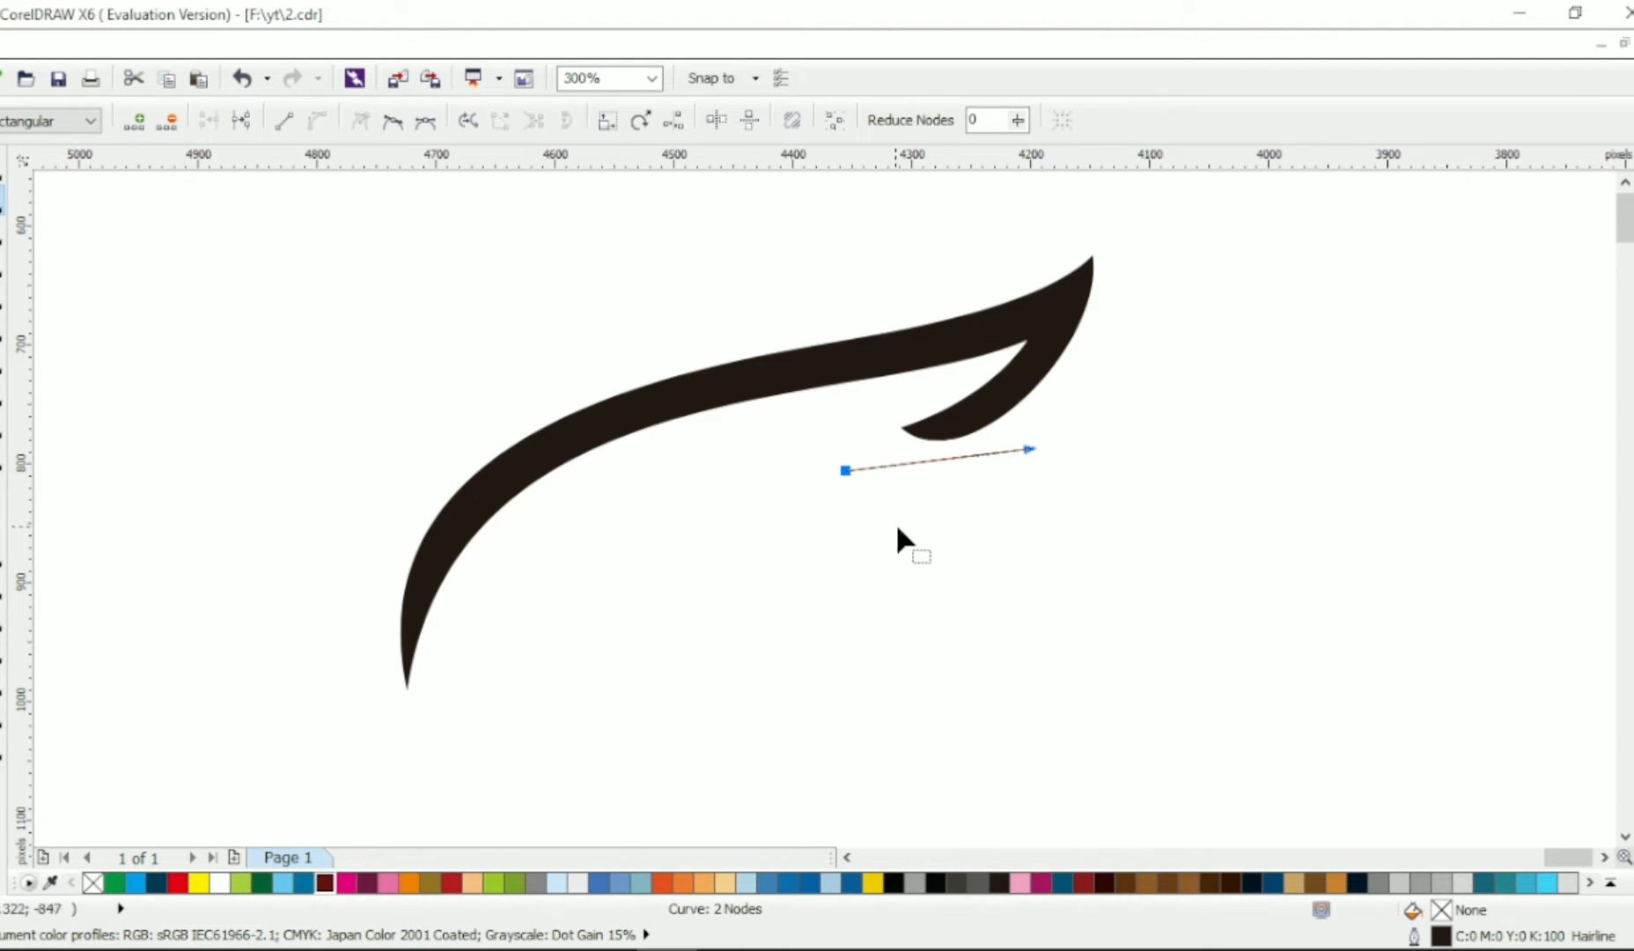
{"action": "left_click_drag", "start_coordinate": [938, 459], "coordinate": [932, 478]}
{"action": "left_click_drag", "start_coordinate": [1032, 449], "coordinate": [904, 524]}
Duplicate the feather below and left of the original, and reshape the copy into a slimmer S-curved feather about 144 by 34 px
{"action": "left_click", "coordinate": [2, 167]}
{"action": "right_click", "coordinate": [904, 524]}
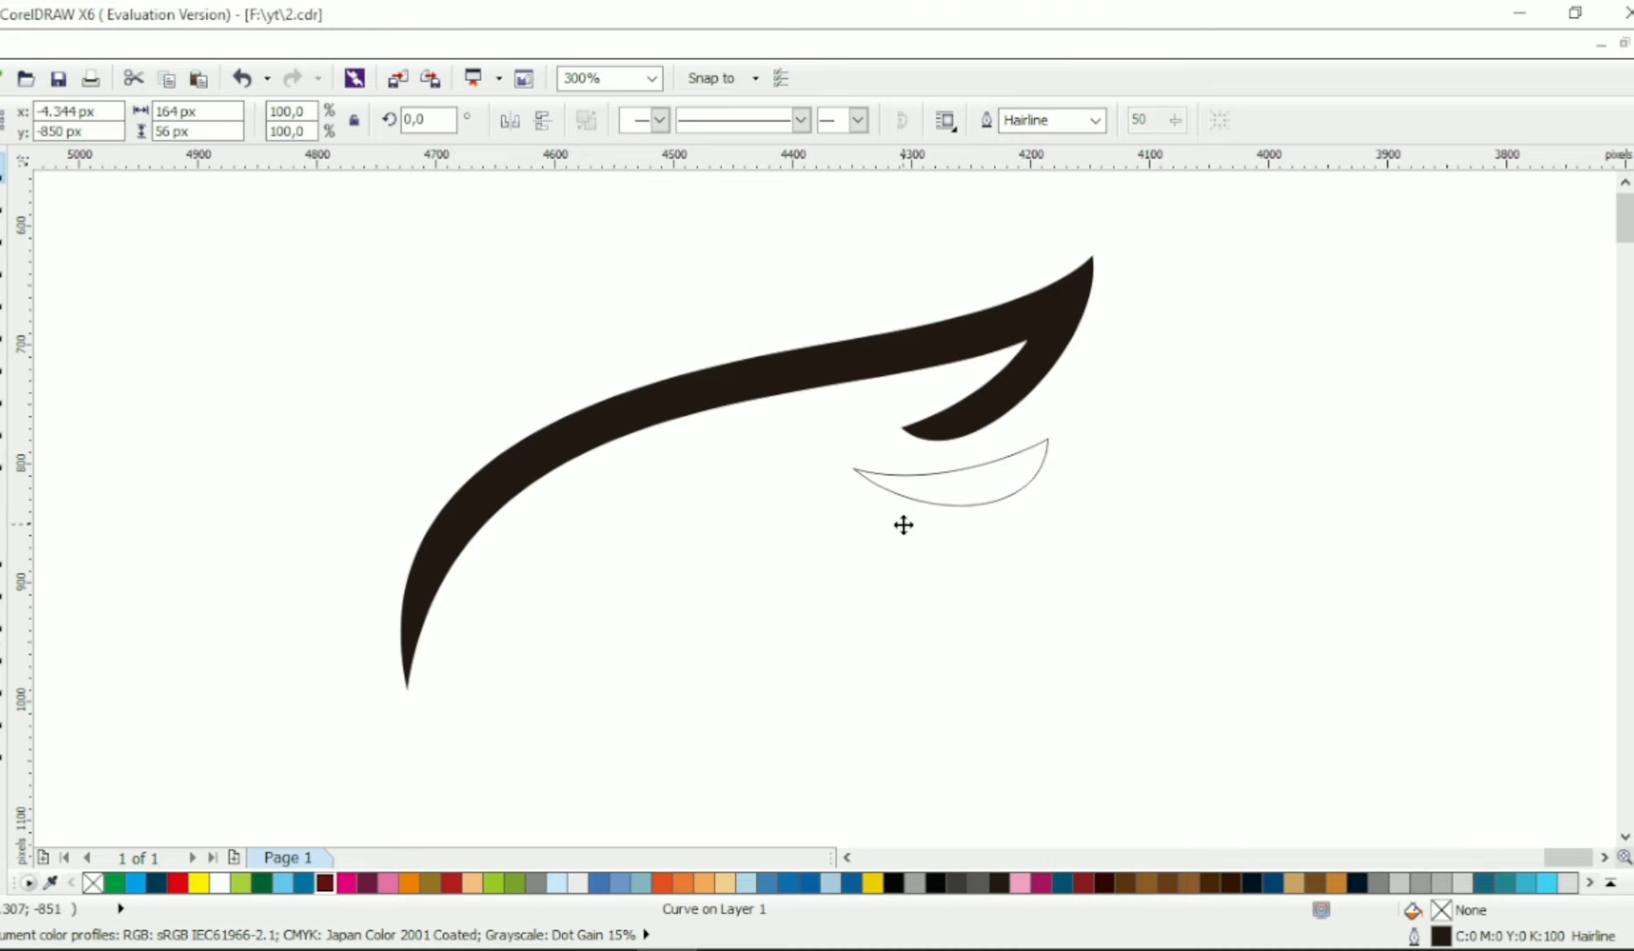
{"action": "left_click", "coordinate": [3, 200]}
{"action": "left_click_drag", "start_coordinate": [761, 520], "coordinate": [815, 509]}
{"action": "left_click_drag", "start_coordinate": [814, 575], "coordinate": [820, 517]}
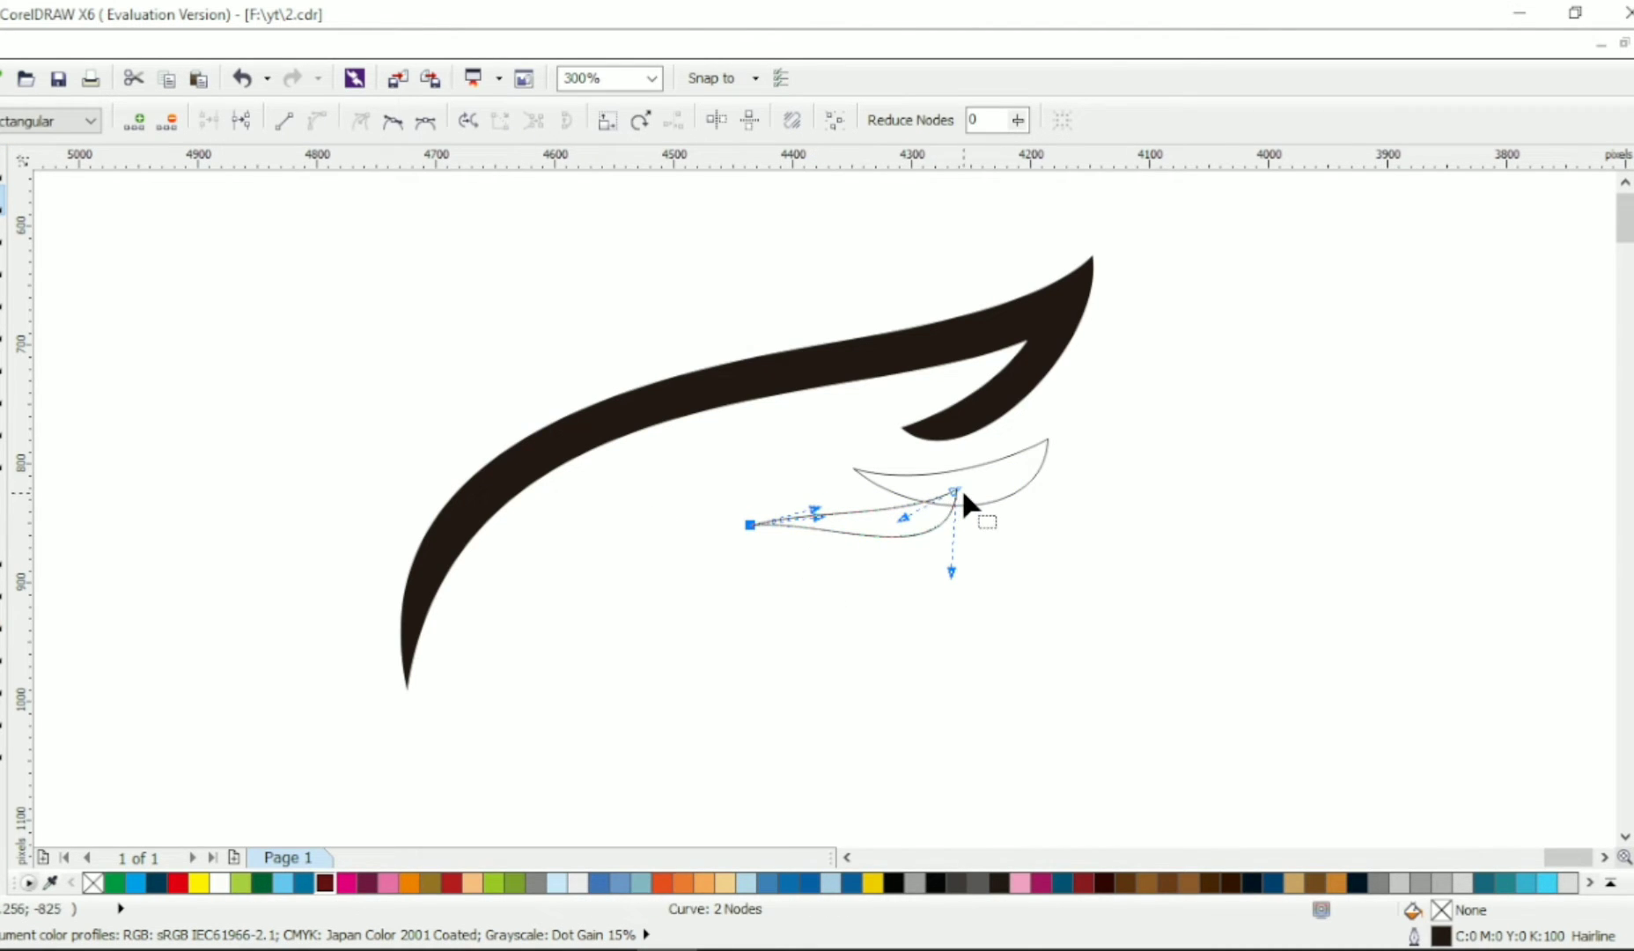
{"action": "left_click_drag", "start_coordinate": [960, 495], "coordinate": [906, 601]}
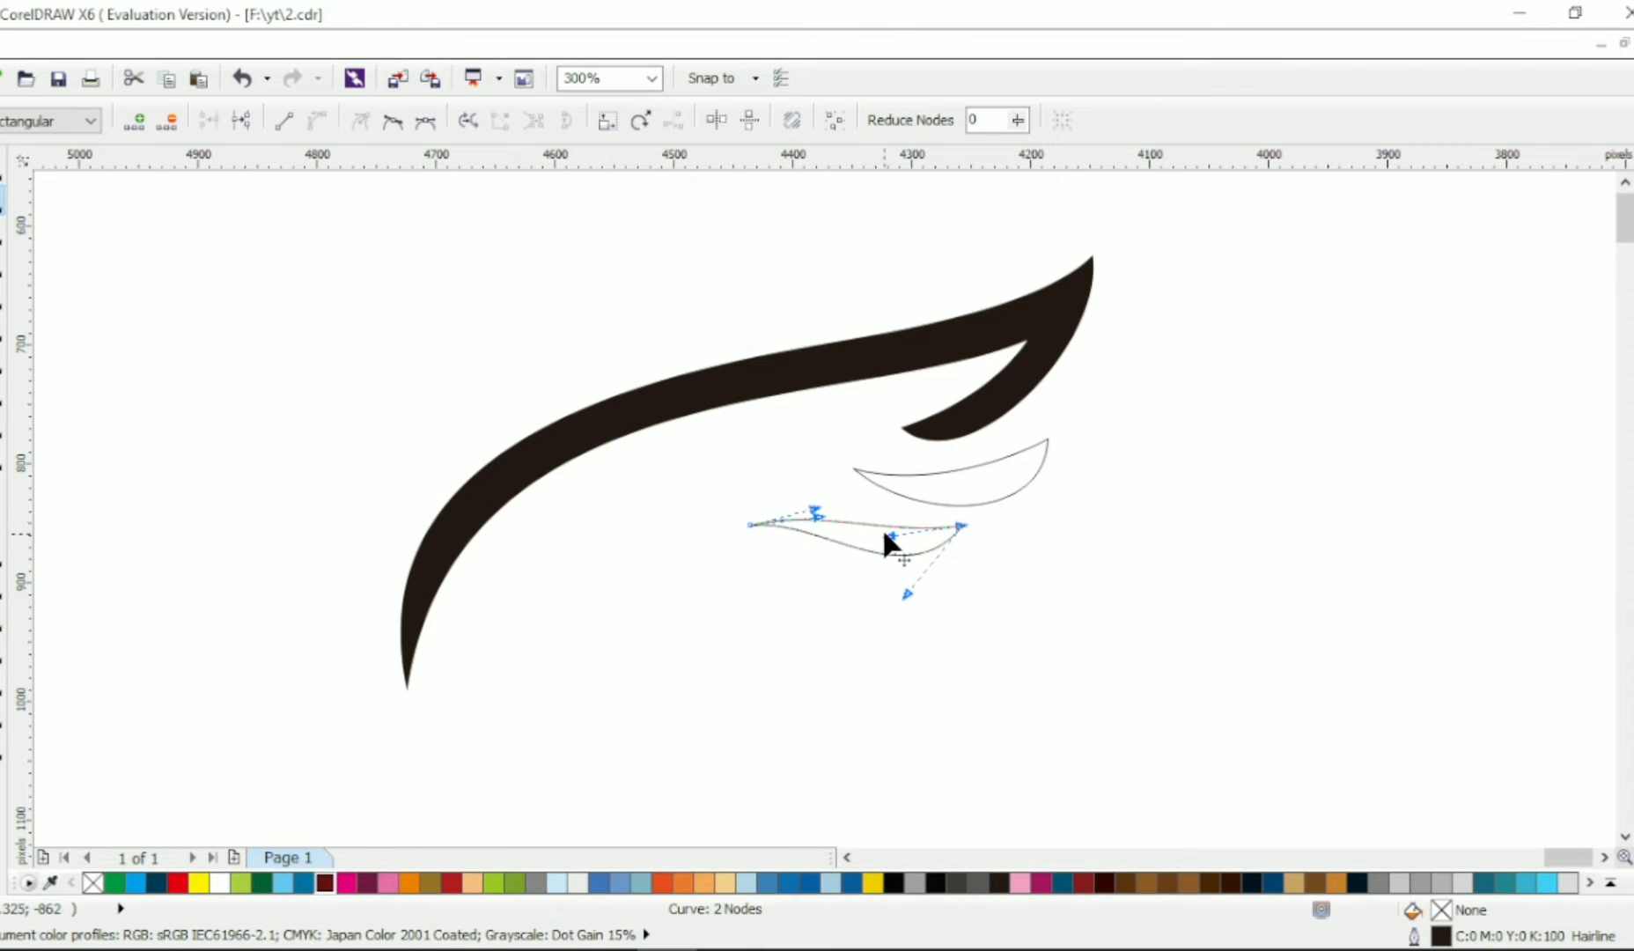
{"action": "left_click_drag", "start_coordinate": [888, 536], "coordinate": [856, 515]}
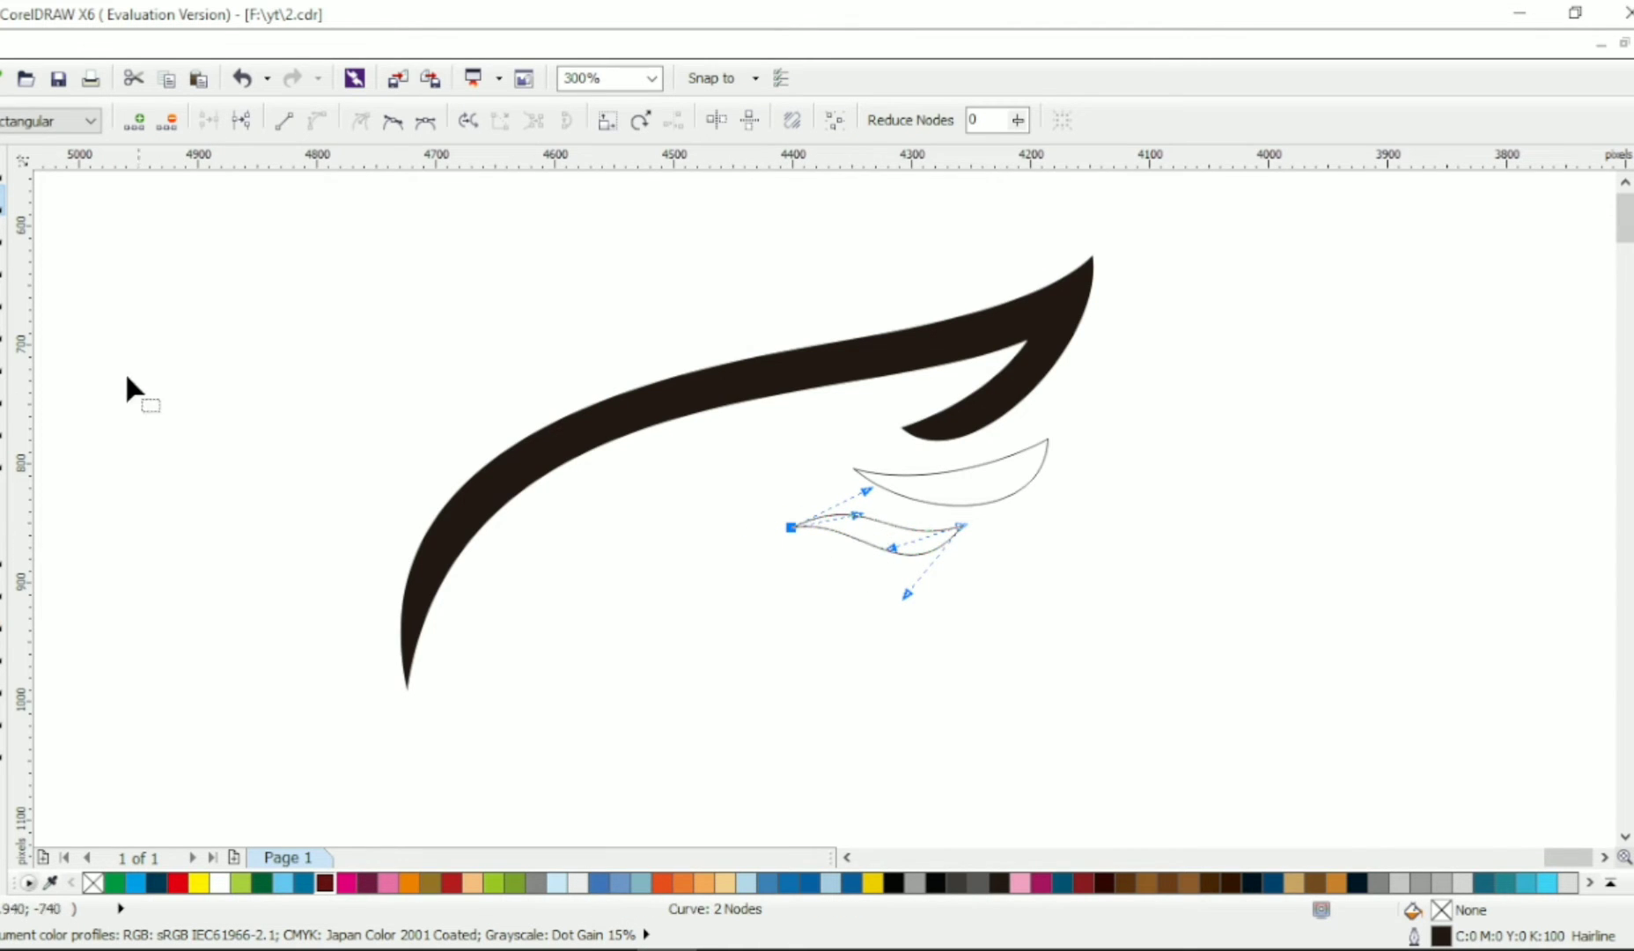
{"action": "key", "text": "space"}
Duplicate the S-curved feather toward the wing's lower end and reshape the copy into a shorter third feather
{"action": "left_click", "coordinate": [900, 547]}
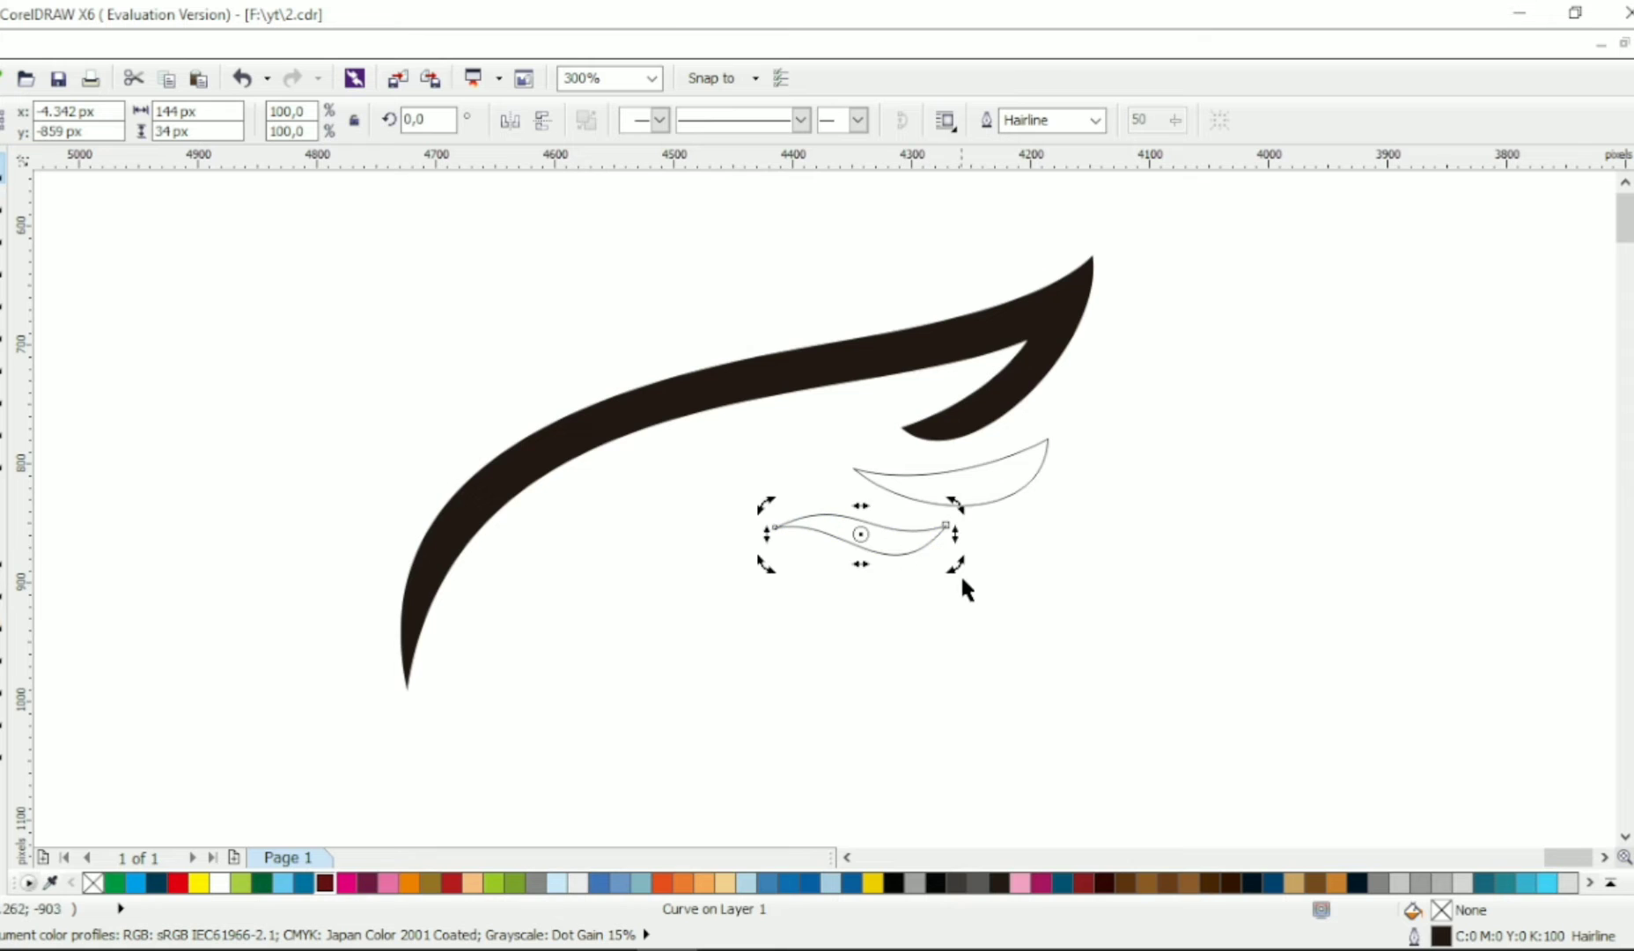
{"action": "left_click_drag", "start_coordinate": [960, 573], "coordinate": [797, 562]}
{"action": "right_click", "coordinate": [819, 589]}
{"action": "left_click", "coordinate": [791, 572]}
{"action": "left_click", "coordinate": [3, 200]}
{"action": "left_click_drag", "start_coordinate": [784, 630], "coordinate": [905, 493]}
{"action": "left_click", "coordinate": [779, 536]}
Lengthen and reshape the first feather below the hook into an S-curve about 185 by 55 px
{"action": "left_click", "coordinate": [869, 480]}
{"action": "left_click", "coordinate": [852, 467]}
{"action": "left_click_drag", "start_coordinate": [817, 465], "coordinate": [829, 502]}
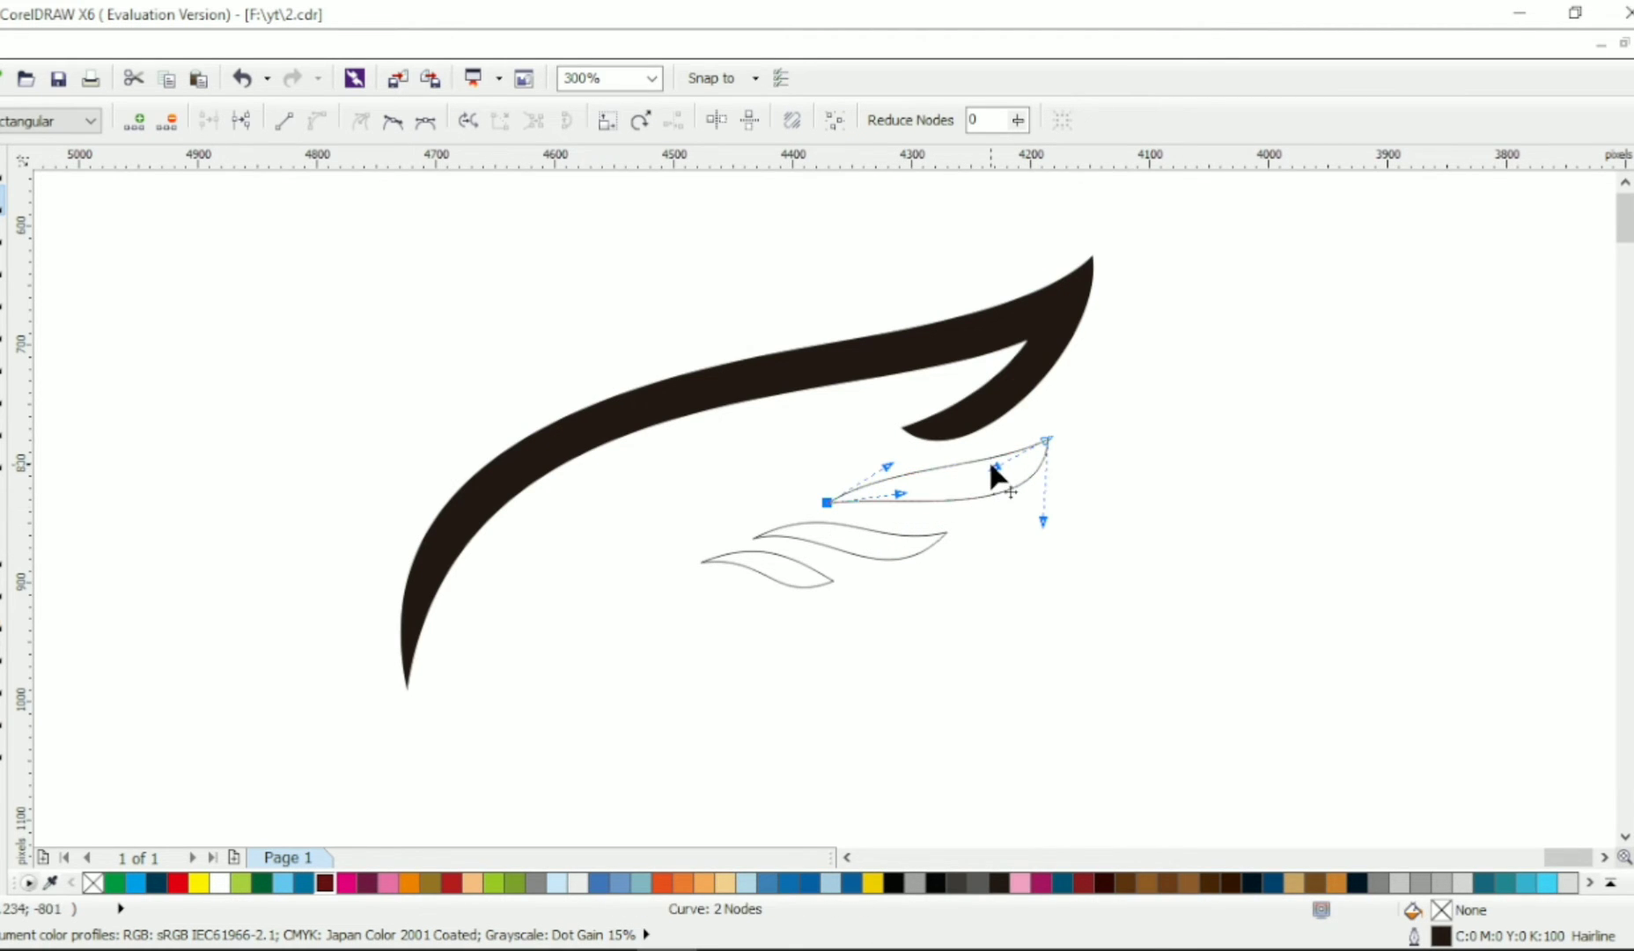
{"action": "left_click_drag", "start_coordinate": [1043, 520], "coordinate": [1042, 543]}
{"action": "left_click_drag", "start_coordinate": [888, 466], "coordinate": [1023, 502]}
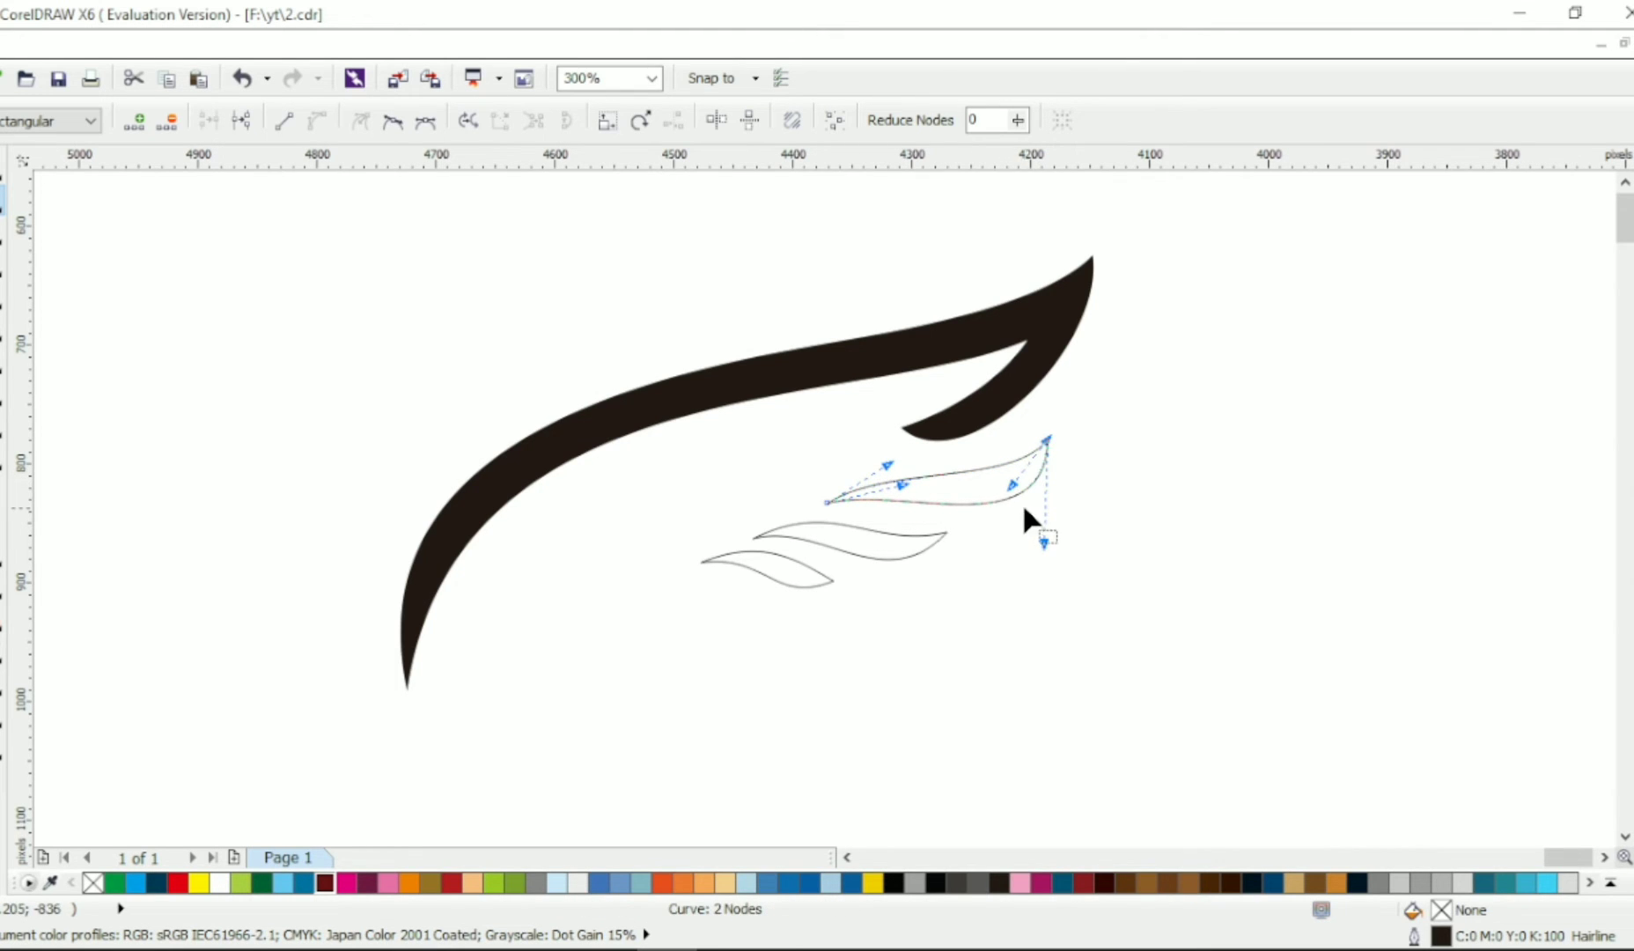
{"action": "key", "text": "space"}
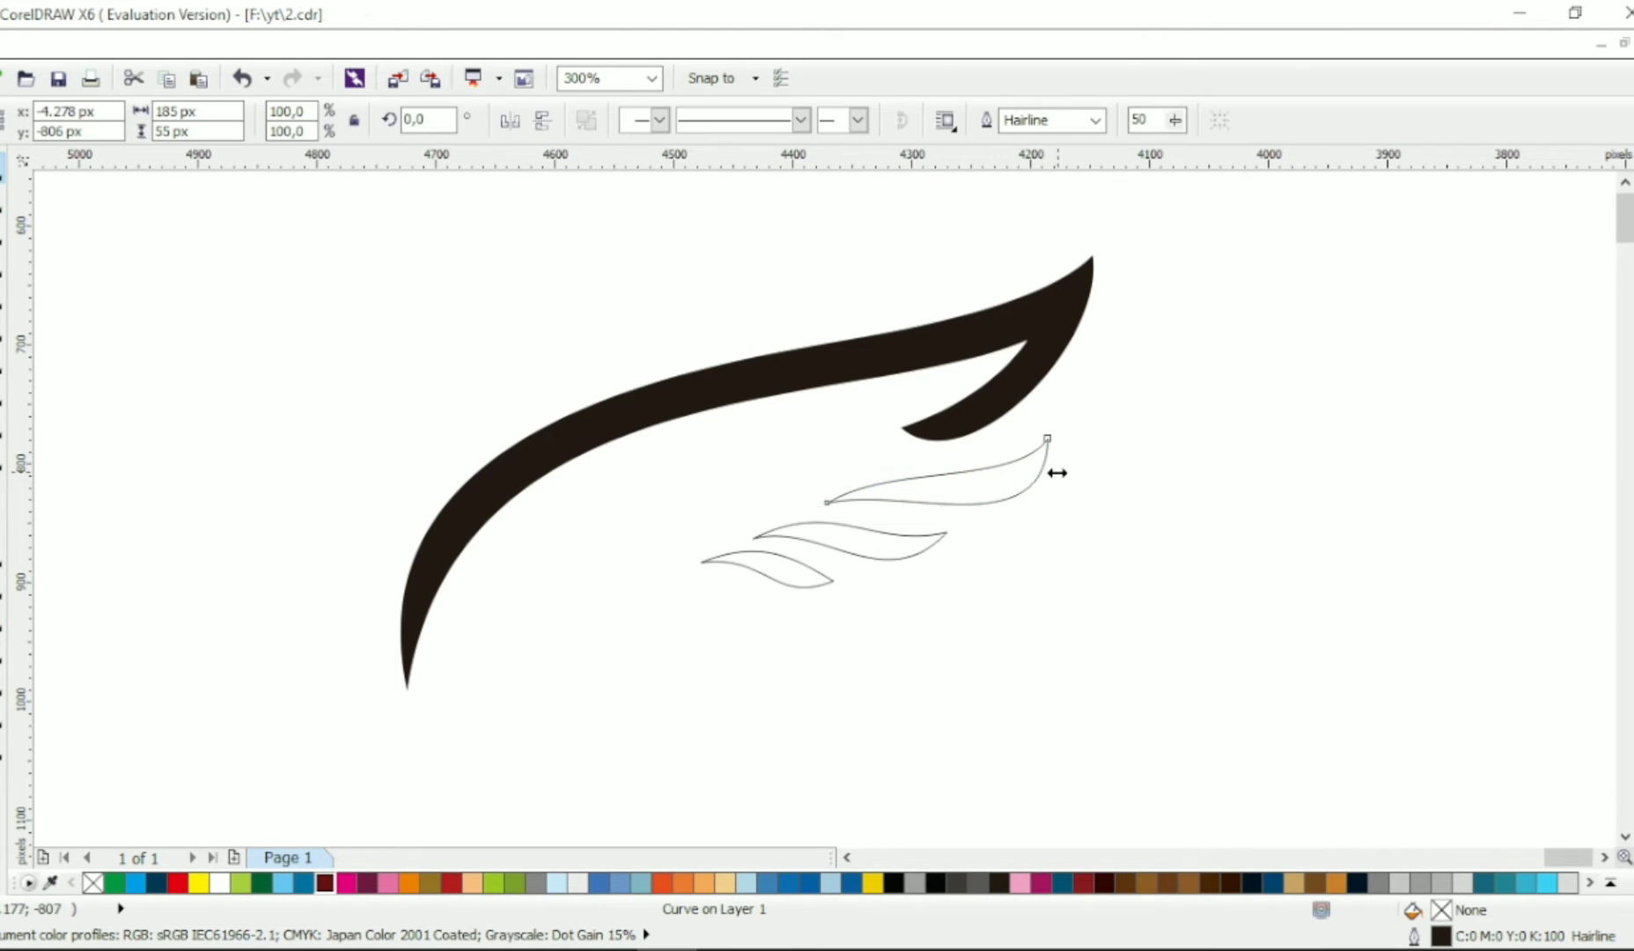
Rotate the three feathers together slightly clockwise to an angle of about 353.5°
{"action": "left_click_drag", "start_coordinate": [1130, 412], "coordinate": [773, 607]}
{"action": "left_click_drag", "start_coordinate": [1056, 514], "coordinate": [1028, 517]}
{"action": "left_click", "coordinate": [993, 485]}
{"action": "left_click_drag", "start_coordinate": [1030, 444], "coordinate": [1006, 484]}
{"action": "left_click", "coordinate": [1148, 468]}
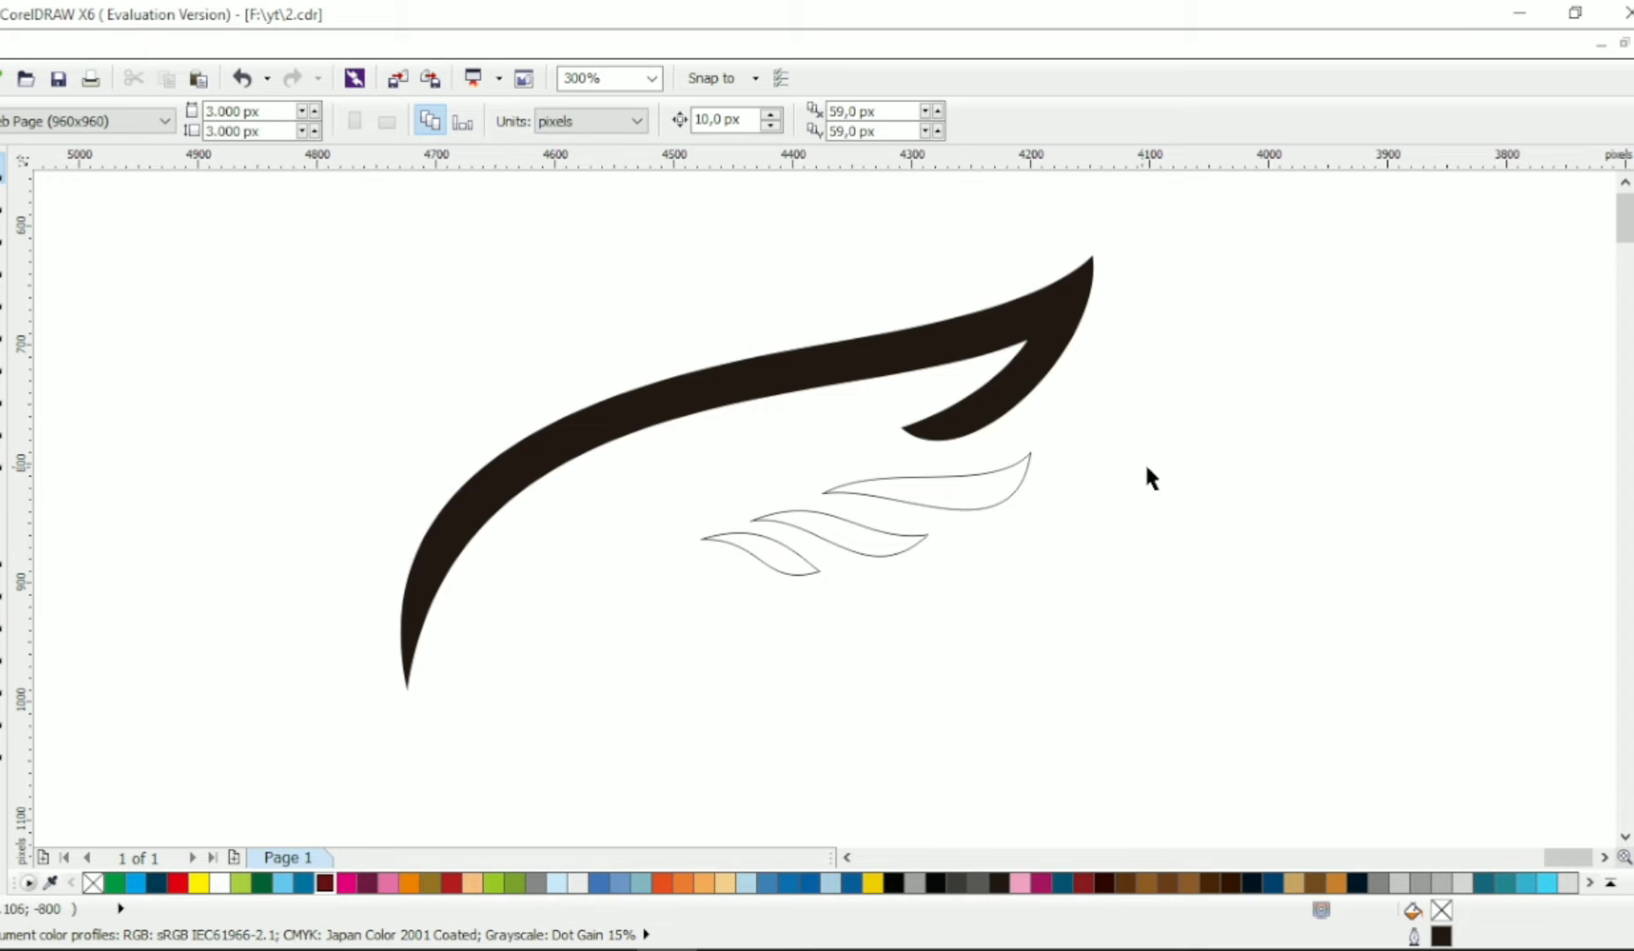
Extend the hook's pointed end toward the feathers and adjust its outer curve to follow
{"action": "left_click", "coordinate": [931, 431]}
{"action": "key", "text": "F10"}
{"action": "left_click_drag", "start_coordinate": [898, 429], "coordinate": [883, 451]}
{"action": "left_click_drag", "start_coordinate": [946, 508], "coordinate": [961, 470]}
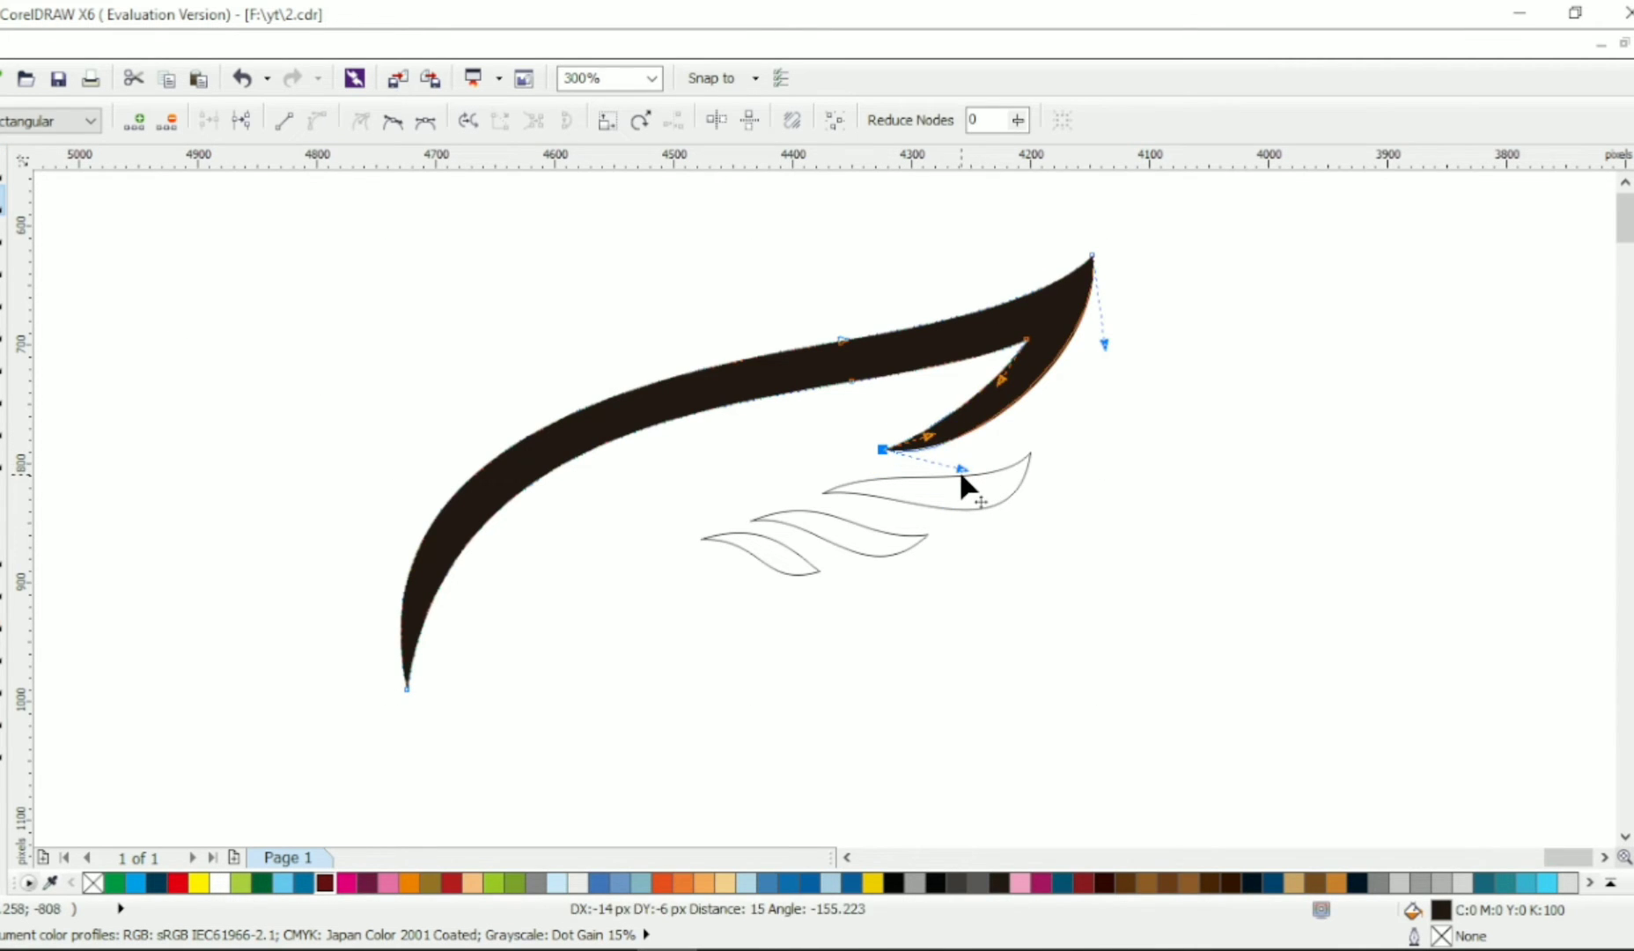
{"action": "left_click", "coordinate": [10, 168]}
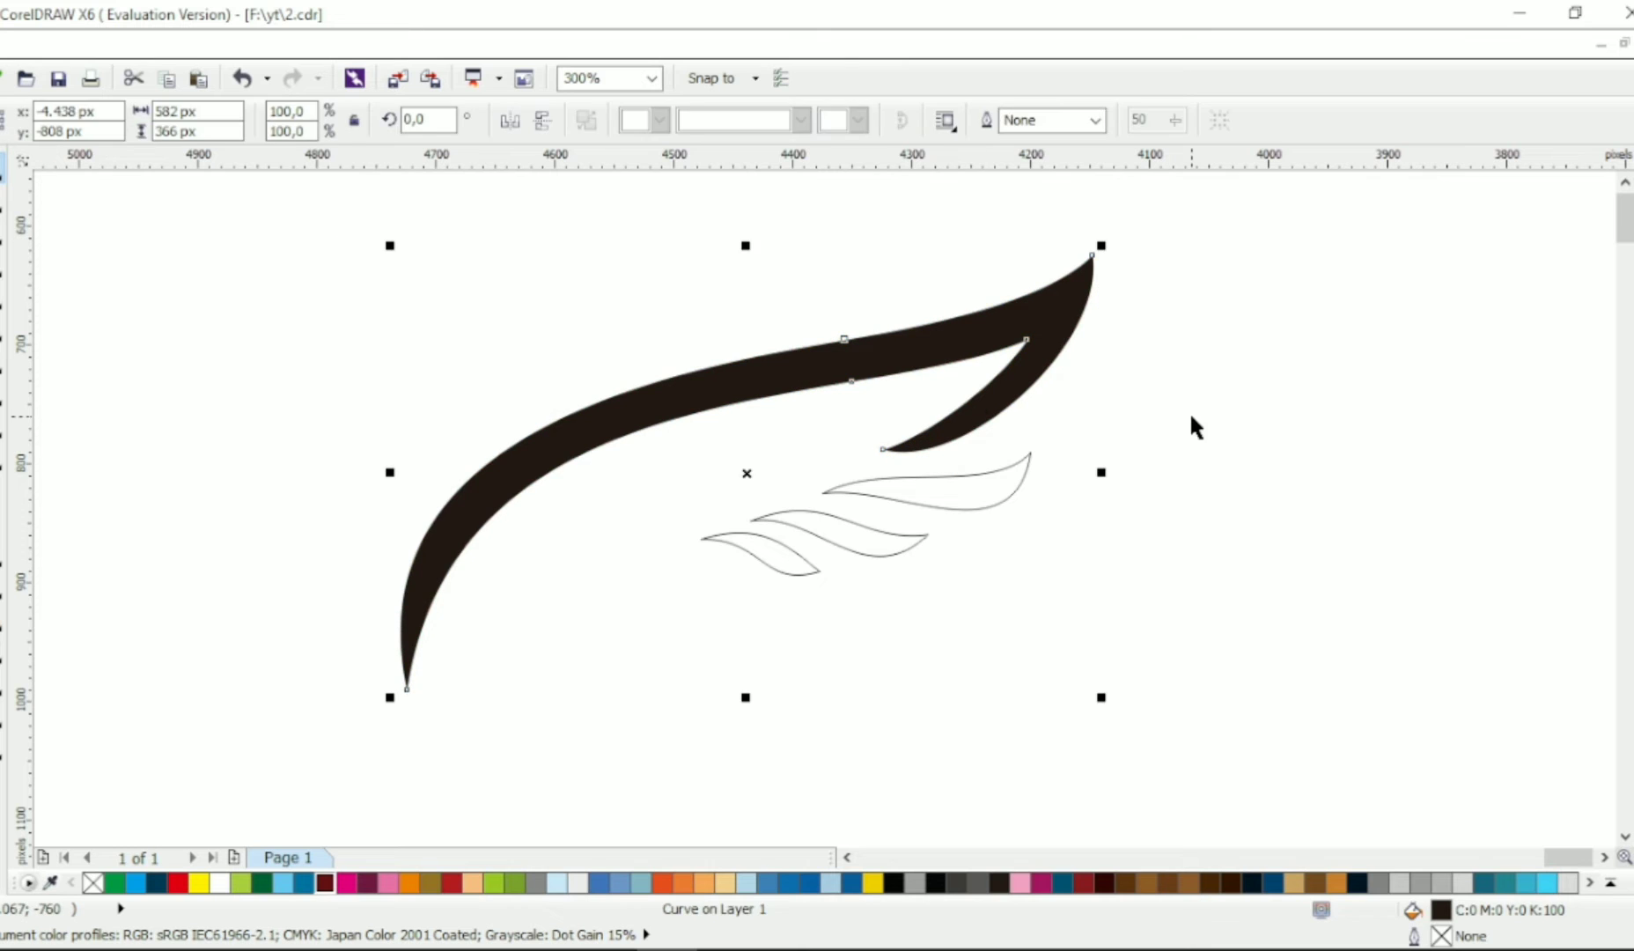
Nudge the three feathers together slightly closer to the hook
{"action": "left_click_drag", "start_coordinate": [1191, 414], "coordinate": [588, 635]}
{"action": "left_click_drag", "start_coordinate": [927, 504], "coordinate": [932, 497]}
{"action": "left_click", "coordinate": [1112, 533]}
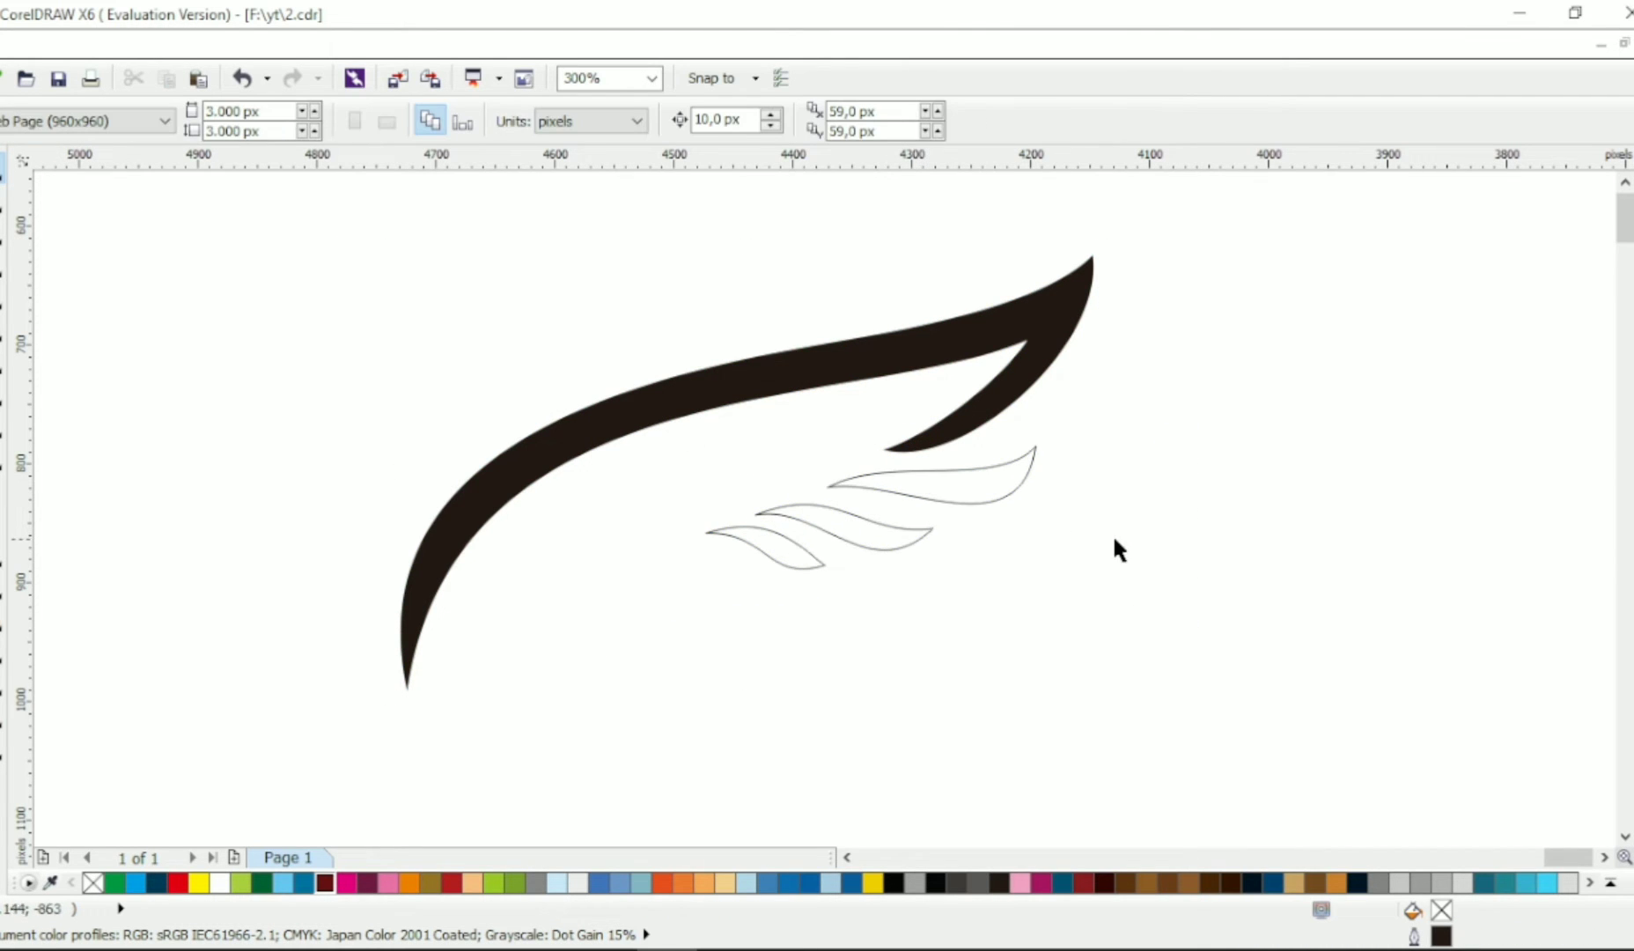
Add a smaller fourth feather by duplicating the shortest one toward the wing's lower end
{"action": "left_click_drag", "start_coordinate": [766, 553], "coordinate": [735, 576]}
{"action": "left_click", "coordinate": [725, 632]}
{"action": "left_click", "coordinate": [729, 637]}
{"action": "left_click", "coordinate": [726, 627]}
{"action": "left_click", "coordinate": [786, 624]}
Shift all four feathers together slightly inward, away from the wing's tip
{"action": "scroll", "coordinate": [839, 604], "scroll_direction": "down", "scroll_amount": 1}
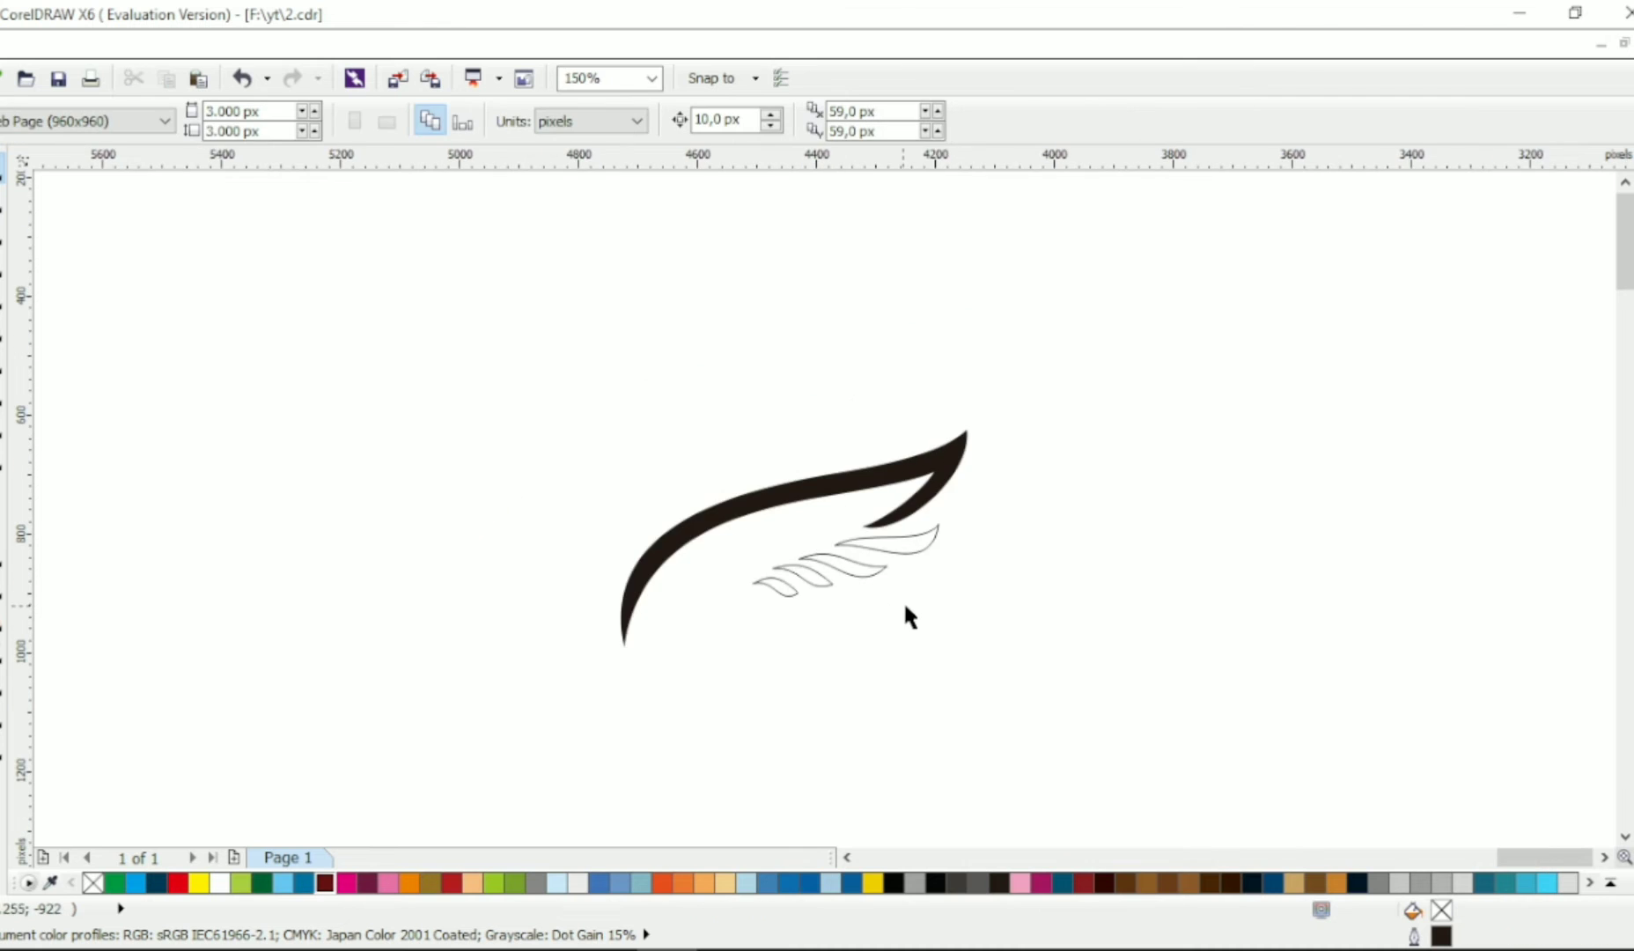
{"action": "scroll", "coordinate": [904, 601], "scroll_direction": "left", "scroll_amount": 3}
{"action": "scroll", "coordinate": [1021, 581], "scroll_direction": "up", "scroll_amount": 2}
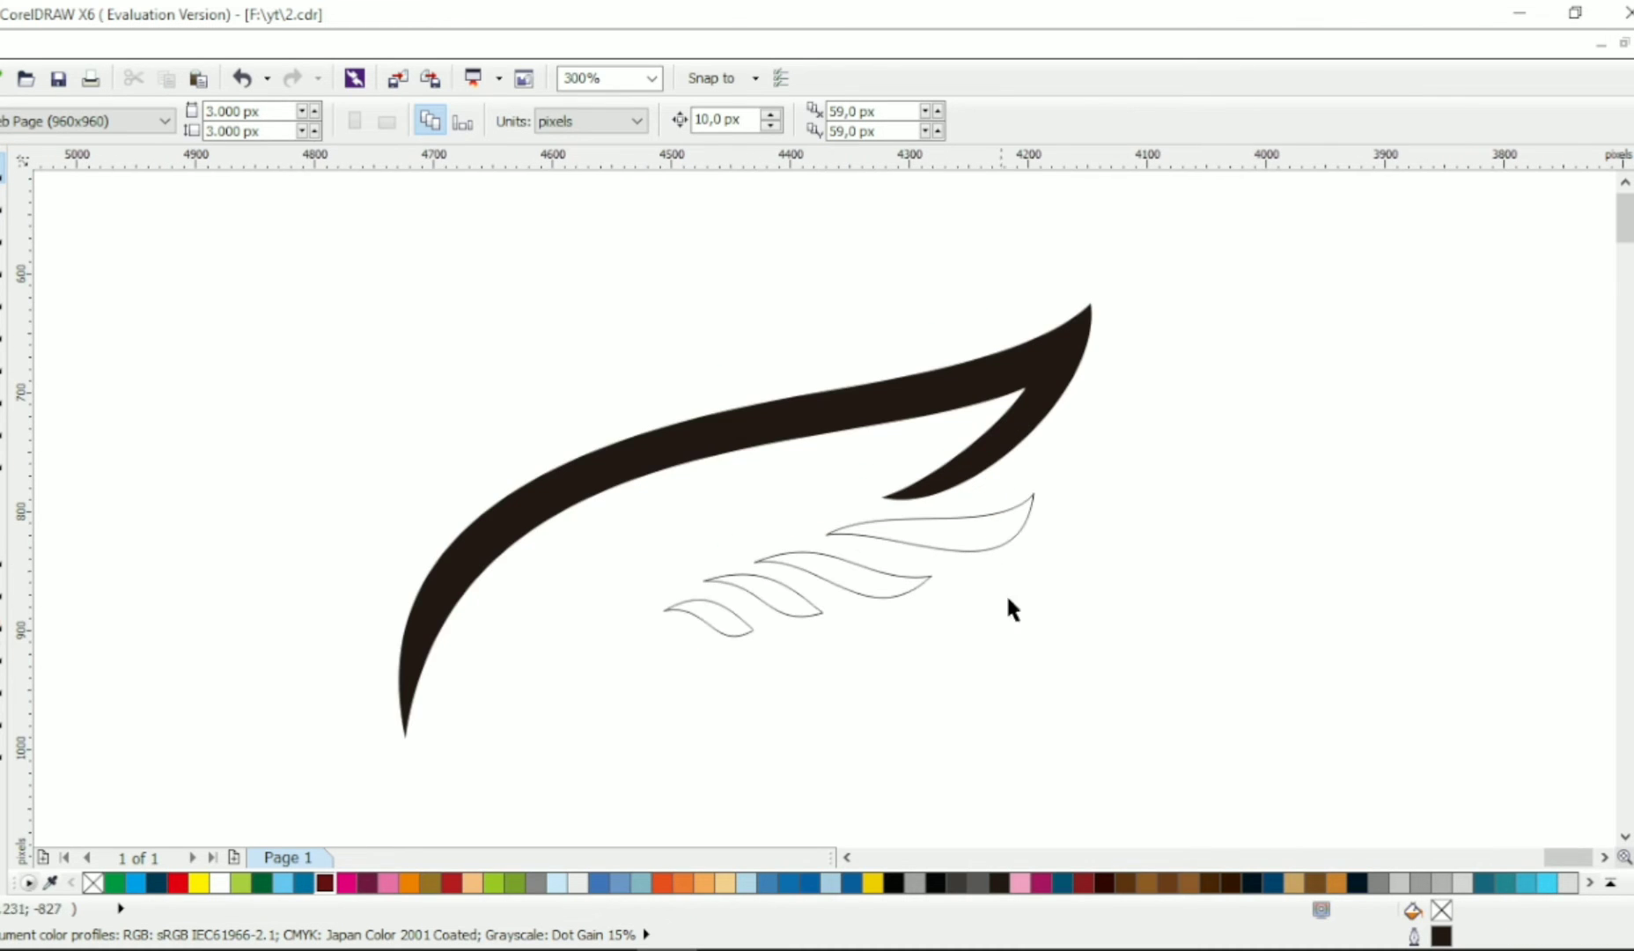
{"action": "left_click_drag", "start_coordinate": [1098, 459], "coordinate": [669, 709]}
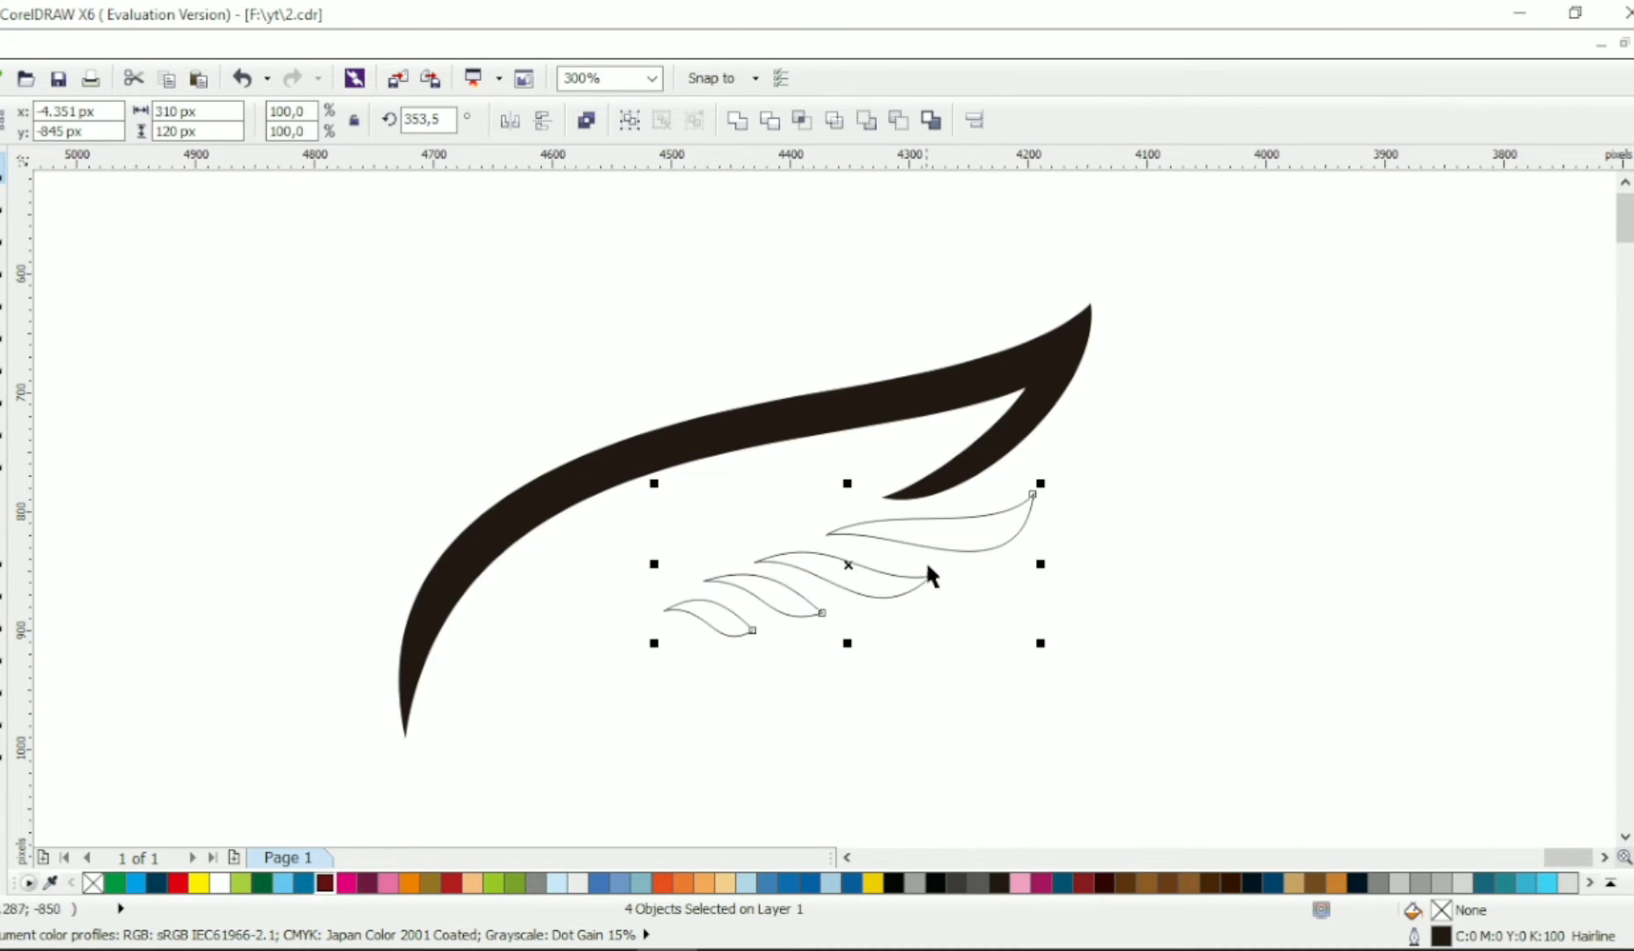
{"action": "left_click_drag", "start_coordinate": [930, 545], "coordinate": [904, 548]}
{"action": "left_click", "coordinate": [1078, 534]}
{"action": "scroll", "coordinate": [1079, 535], "scroll_direction": "down", "scroll_amount": 1}
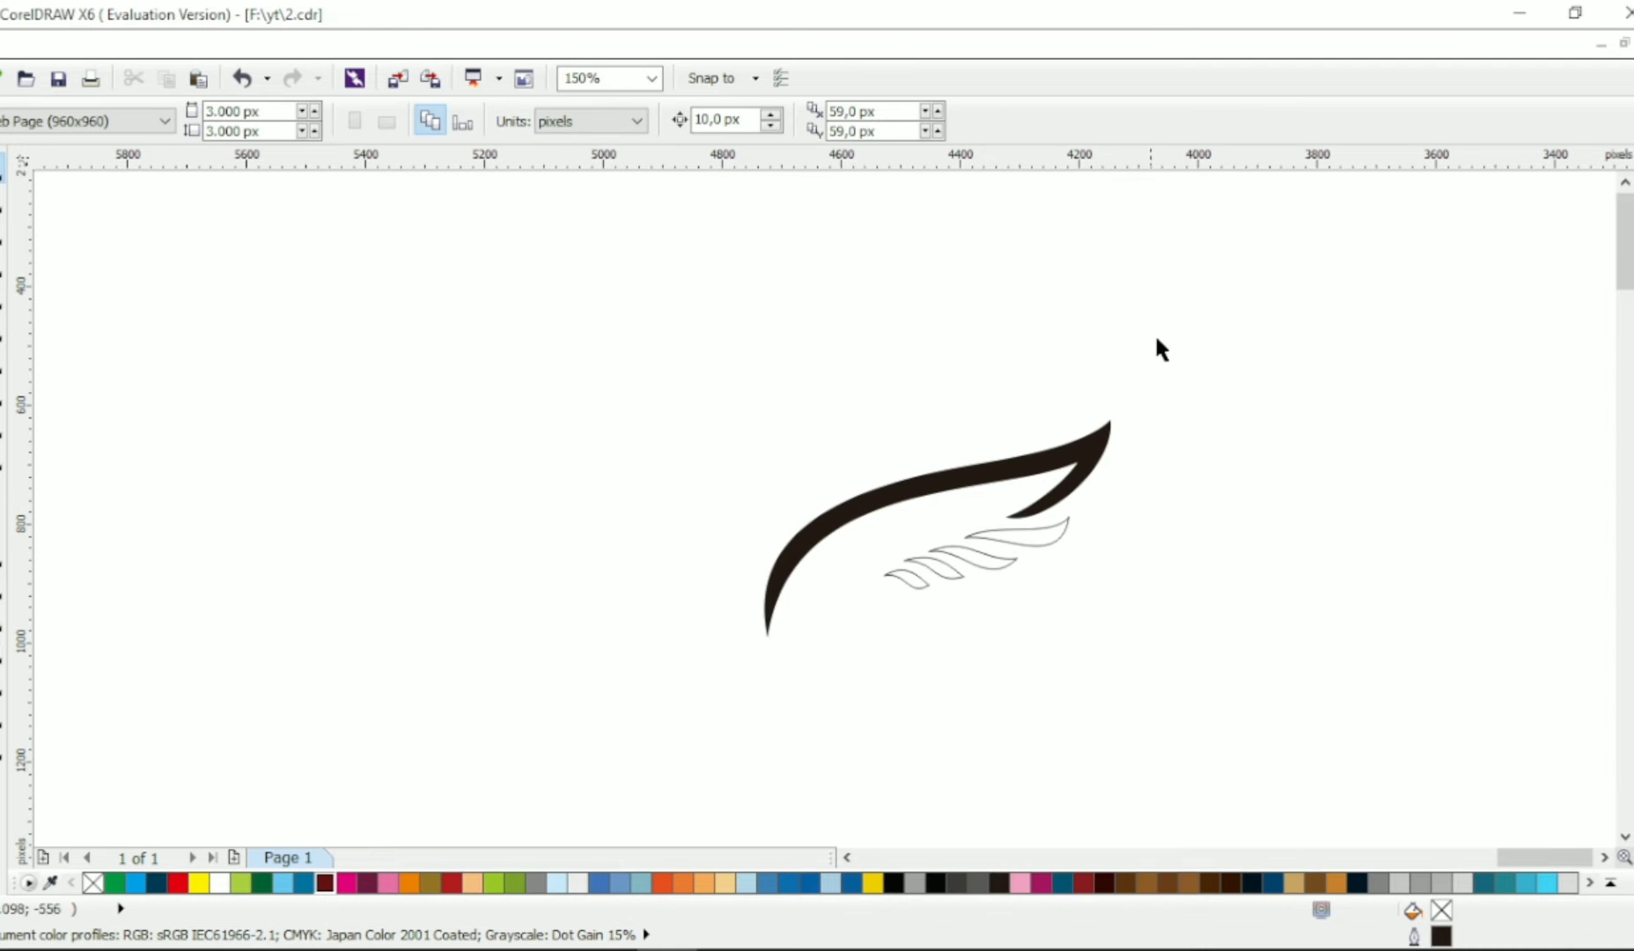
Combine the wing stroke and its four feathers into one curve and add a horizontally mirrored copy beside it
{"action": "left_click_drag", "start_coordinate": [1179, 333], "coordinate": [677, 656]}
{"action": "key", "text": "ctrl+l"}
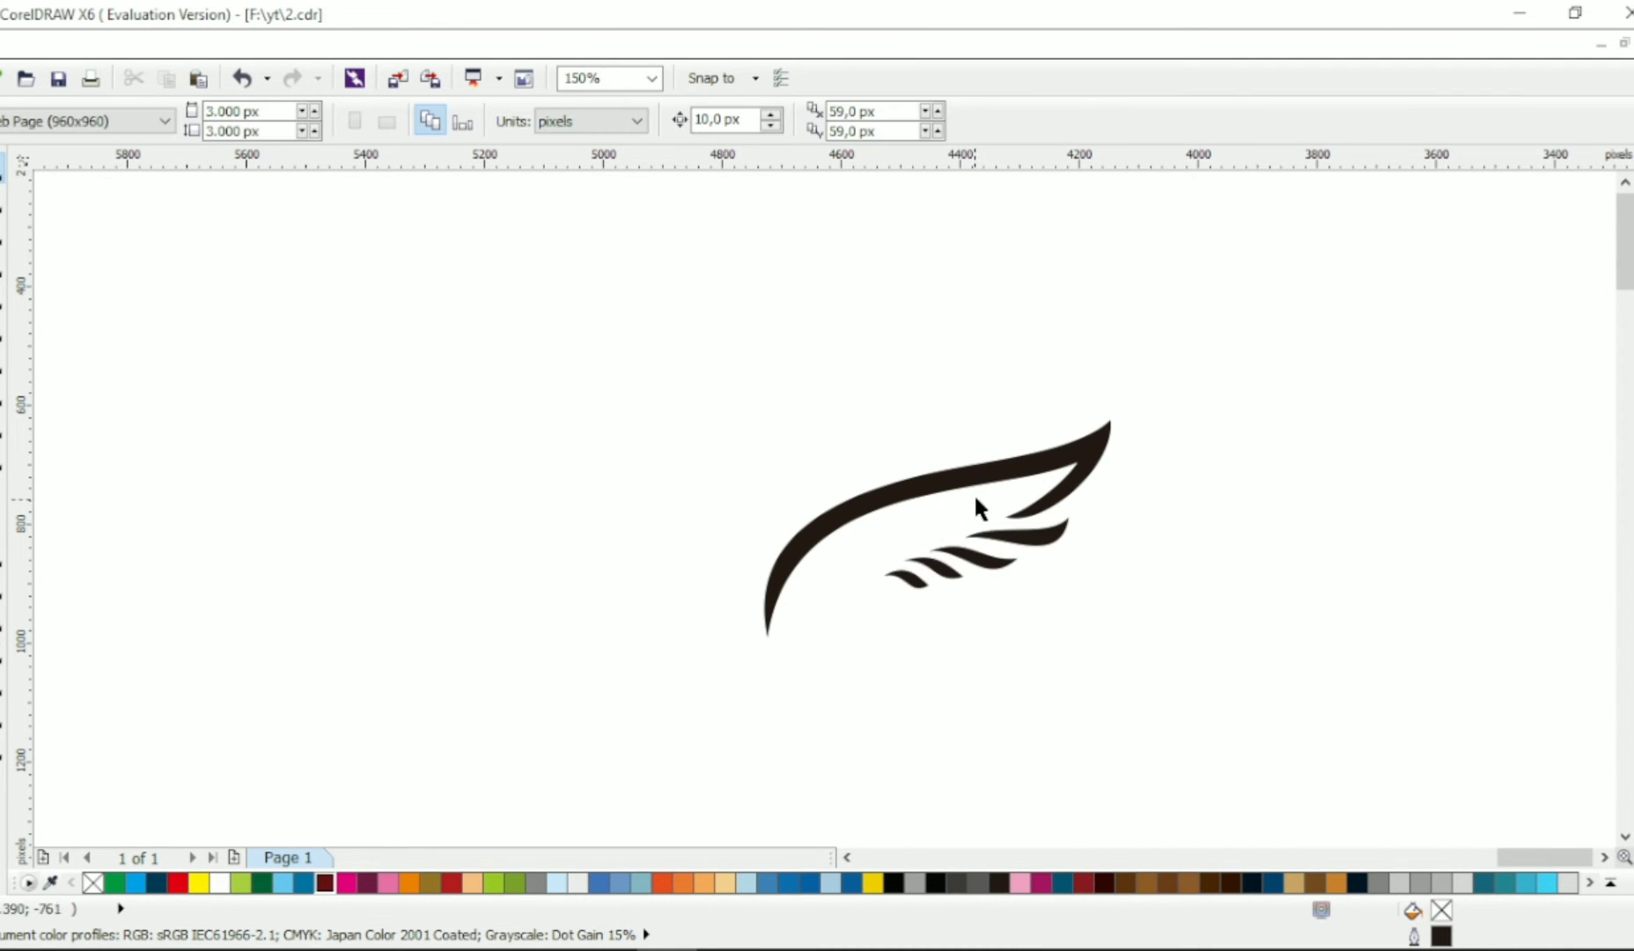
{"action": "left_click_drag", "start_coordinate": [974, 493], "coordinate": [511, 473]}
{"action": "left_click", "coordinate": [510, 120]}
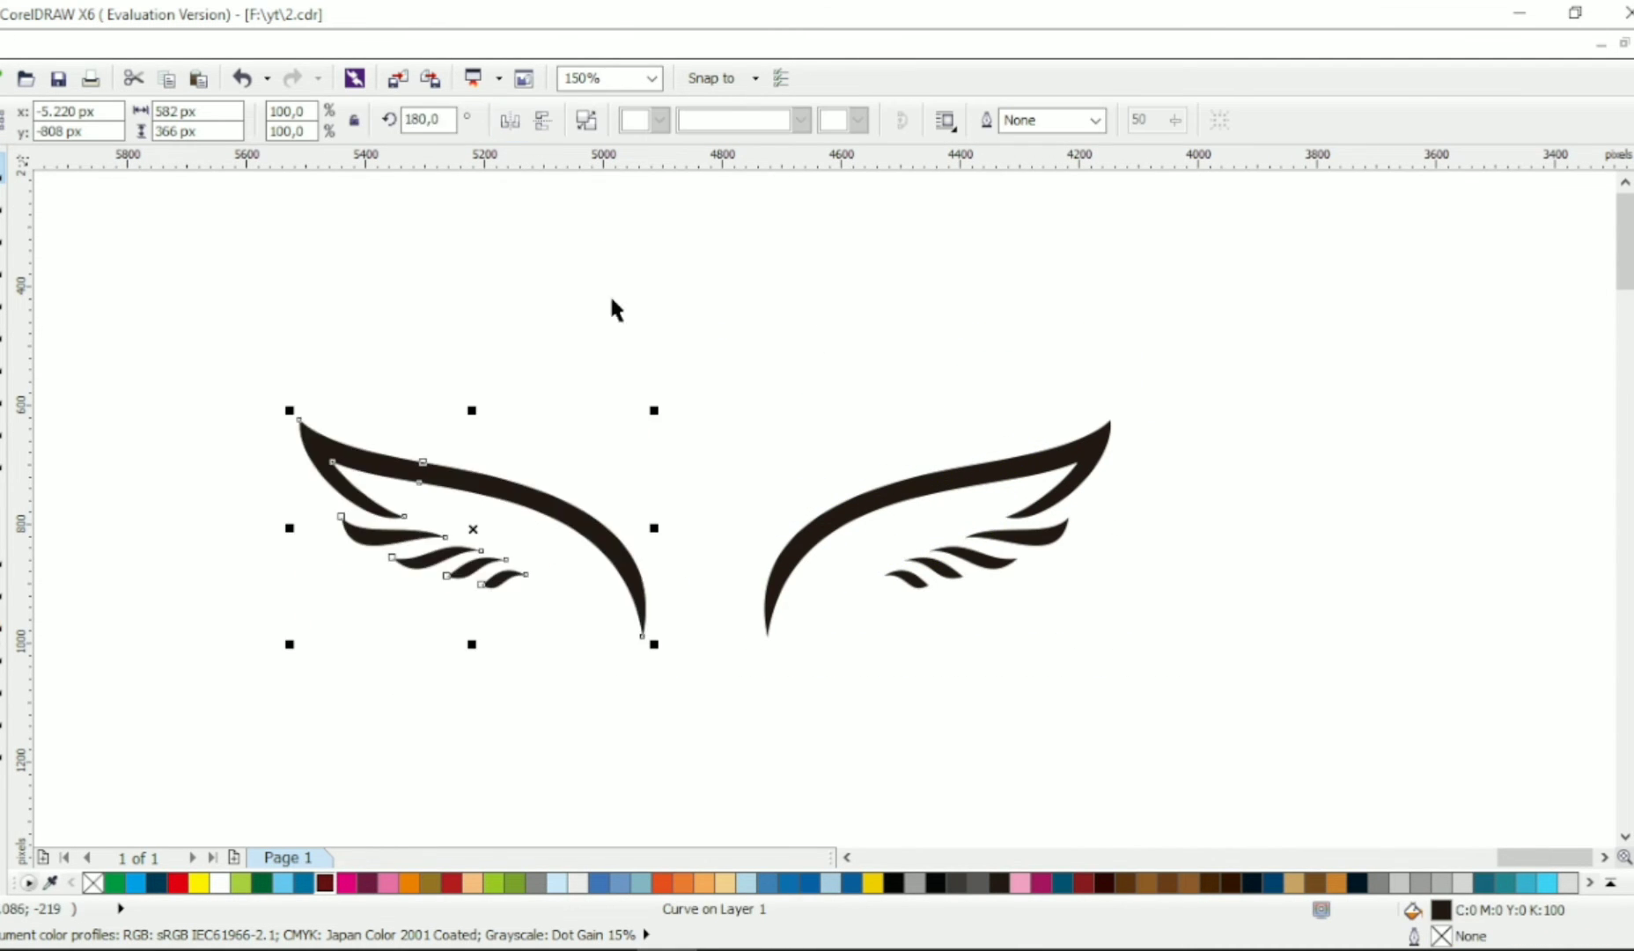
Move the mirrored wing toward the original until the lower ends of the two wings cross
{"action": "left_click_drag", "start_coordinate": [582, 532], "coordinate": [786, 532]}
{"action": "left_click", "coordinate": [826, 521]}
{"action": "left_click", "coordinate": [856, 516]}
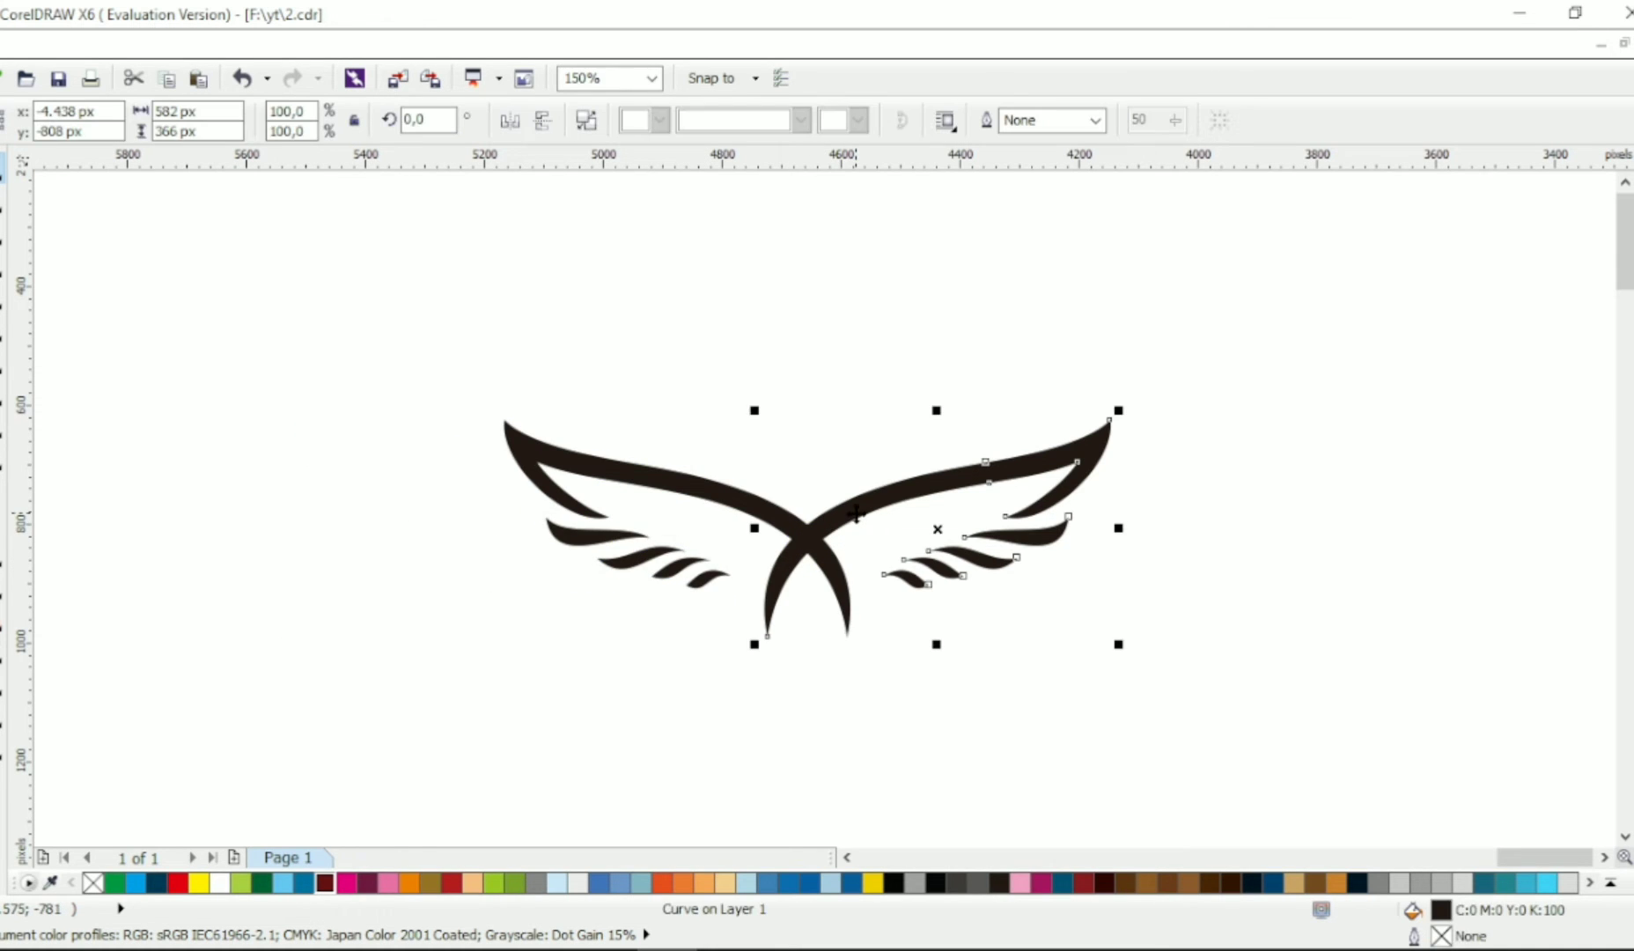
Draw a small closed triangle over the crossing, covering the original wing's lower stroke just below the mirrored wing
{"action": "scroll", "coordinate": [807, 553], "scroll_direction": "up", "scroll_amount": 2}
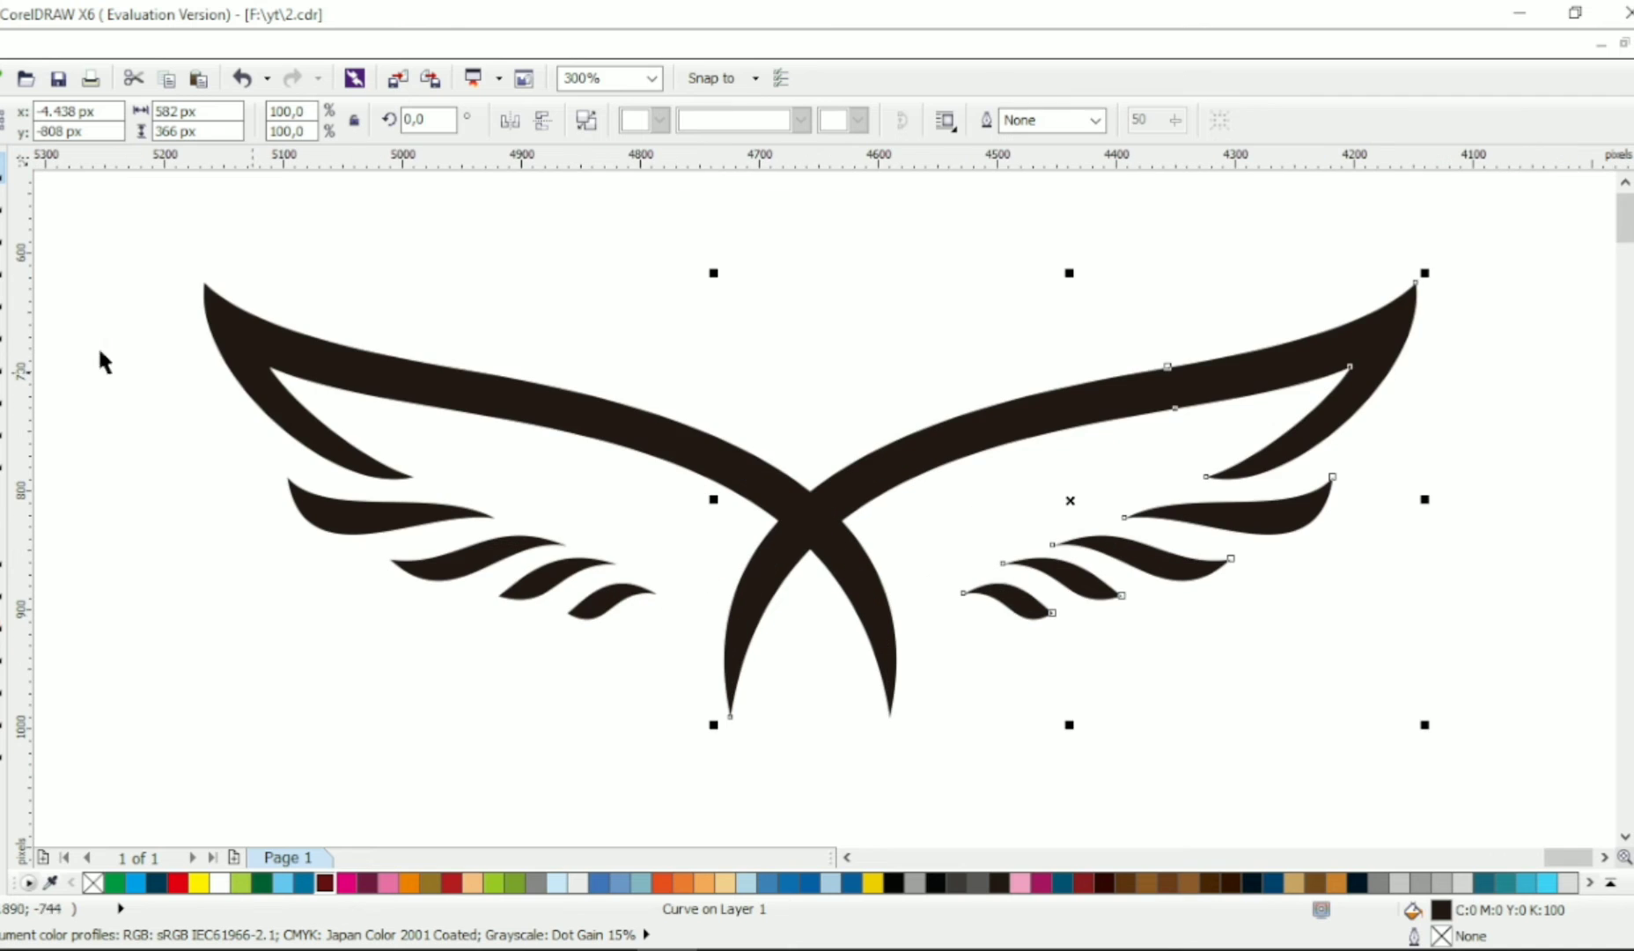
{"action": "key", "text": "F10"}
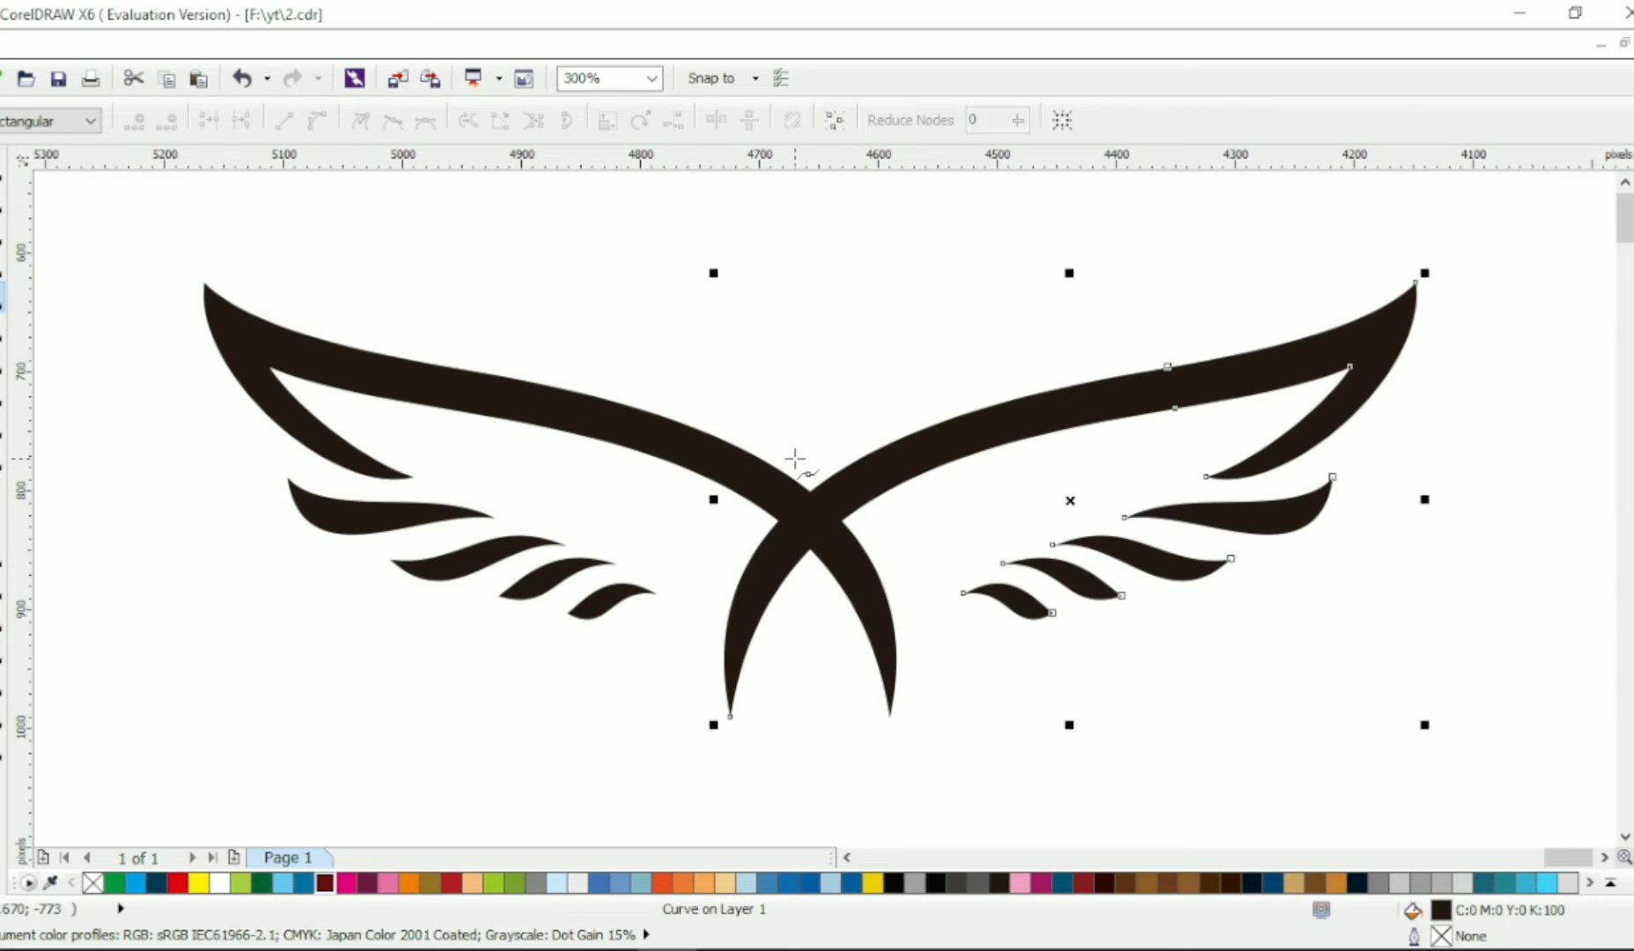
{"action": "left_click", "coordinate": [757, 512]}
{"action": "left_click", "coordinate": [820, 619]}
{"action": "left_click", "coordinate": [858, 576]}
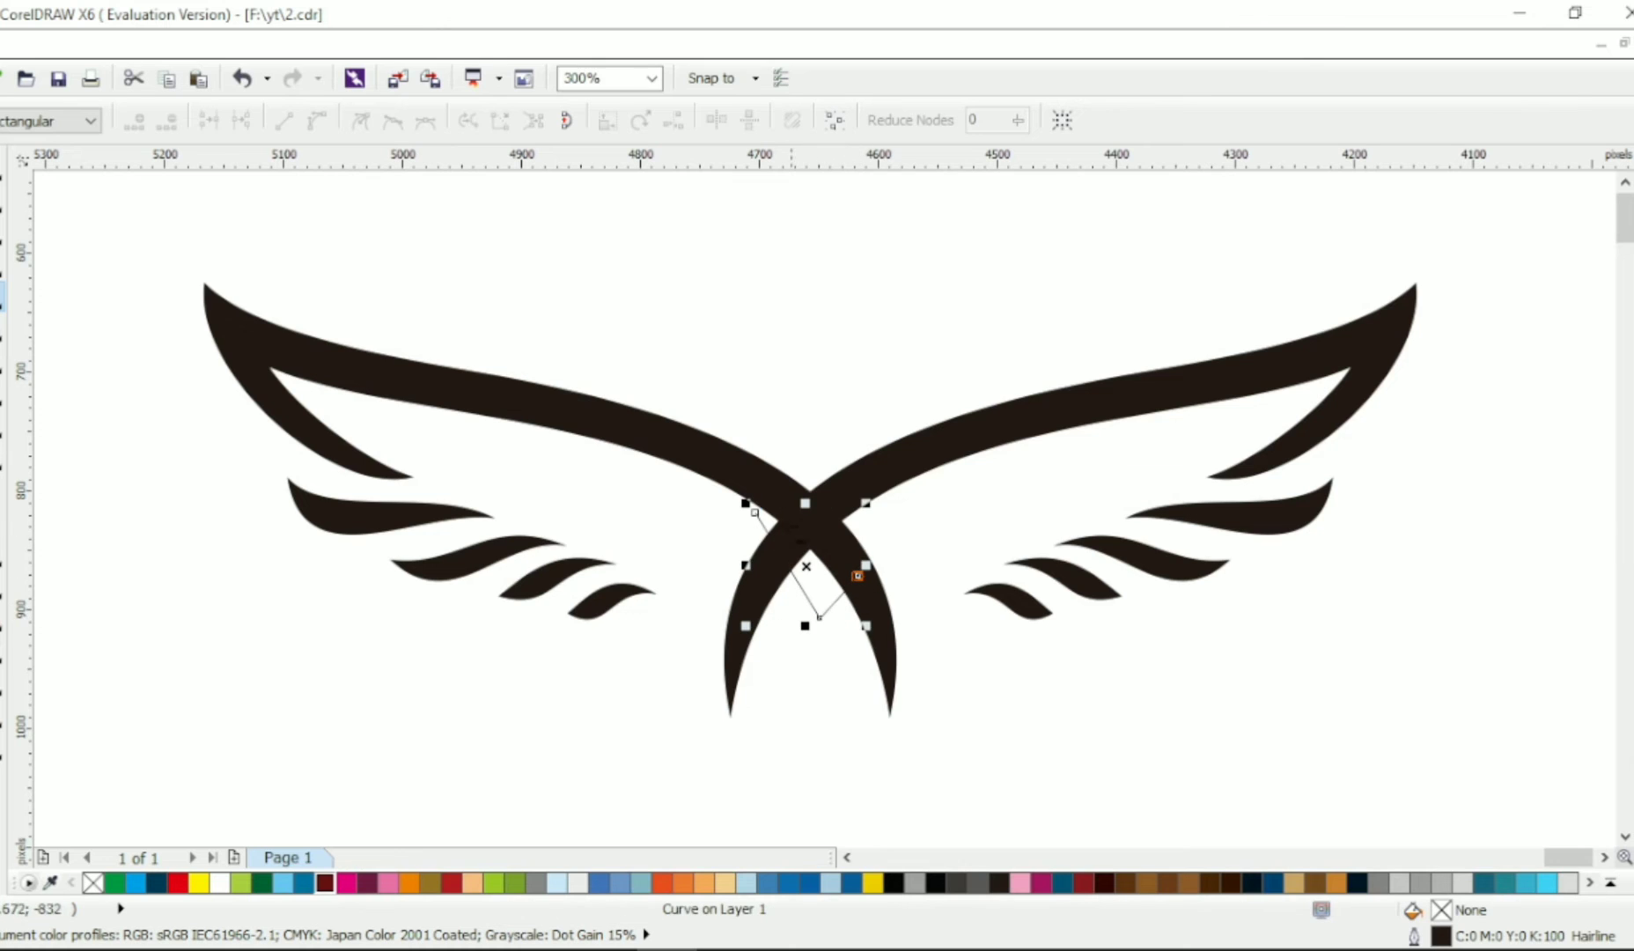
{"action": "left_click", "coordinate": [757, 512]}
Convert the triangle's sides to curves, bend its long side along the mirrored wing's edge and nudge its lower corner
{"action": "key", "text": "F10"}
{"action": "left_click", "coordinate": [317, 120]}
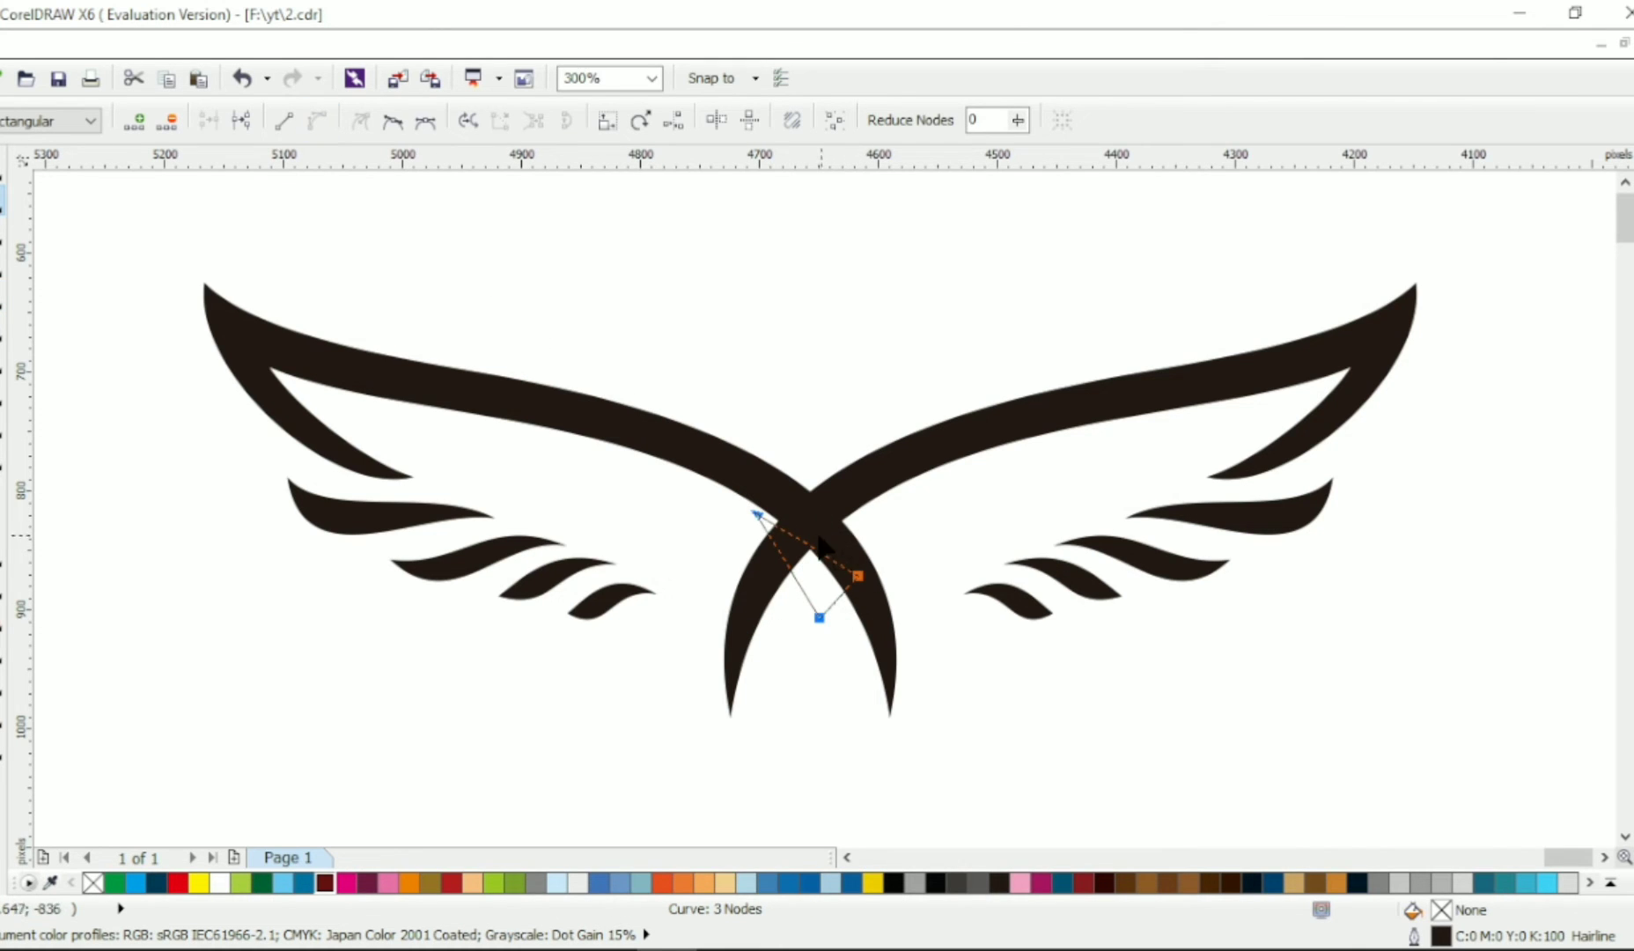
{"action": "left_click_drag", "start_coordinate": [803, 552], "coordinate": [794, 552]}
{"action": "left_click_drag", "start_coordinate": [819, 619], "coordinate": [812, 622]}
Trim the original wing with the small shape to open a gap at the crossing, and delete the cutting shape
{"action": "left_click", "coordinate": [2, 168]}
{"action": "left_click", "coordinate": [913, 465], "text": "shift"}
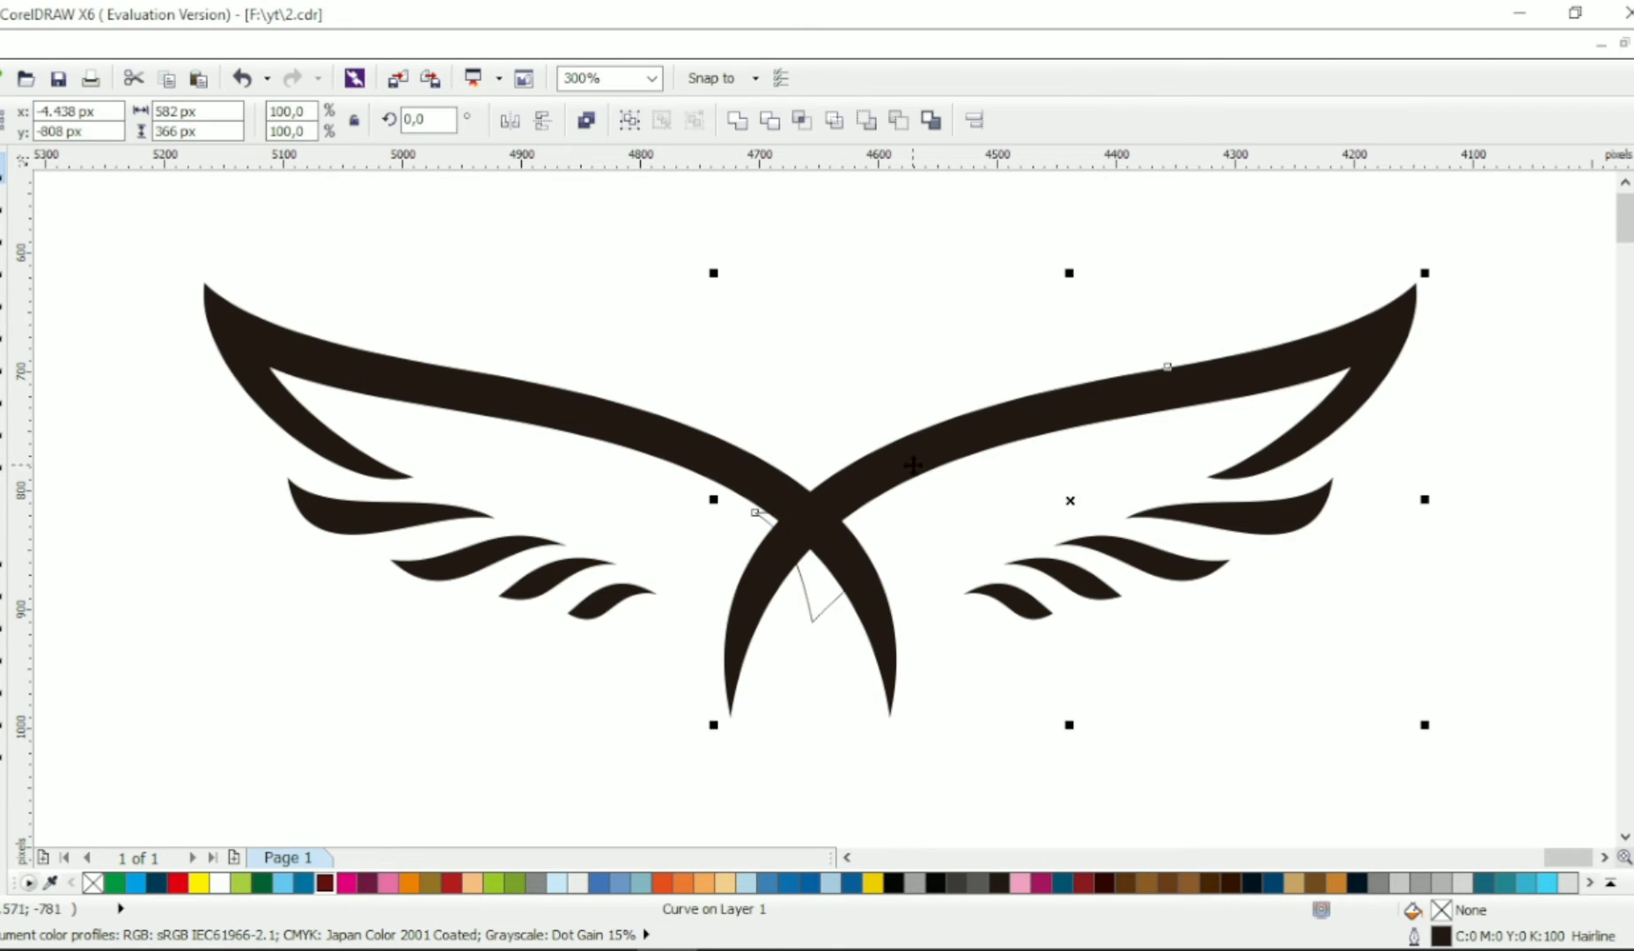
{"action": "left_click", "coordinate": [769, 120]}
{"action": "left_click", "coordinate": [808, 587]}
{"action": "key", "text": "Delete"}
Reshape the cut upper end of the detached lower stroke so its edge bulges to follow the mirrored wing's curve
{"action": "scroll", "coordinate": [845, 485], "scroll_direction": "down", "scroll_amount": 2}
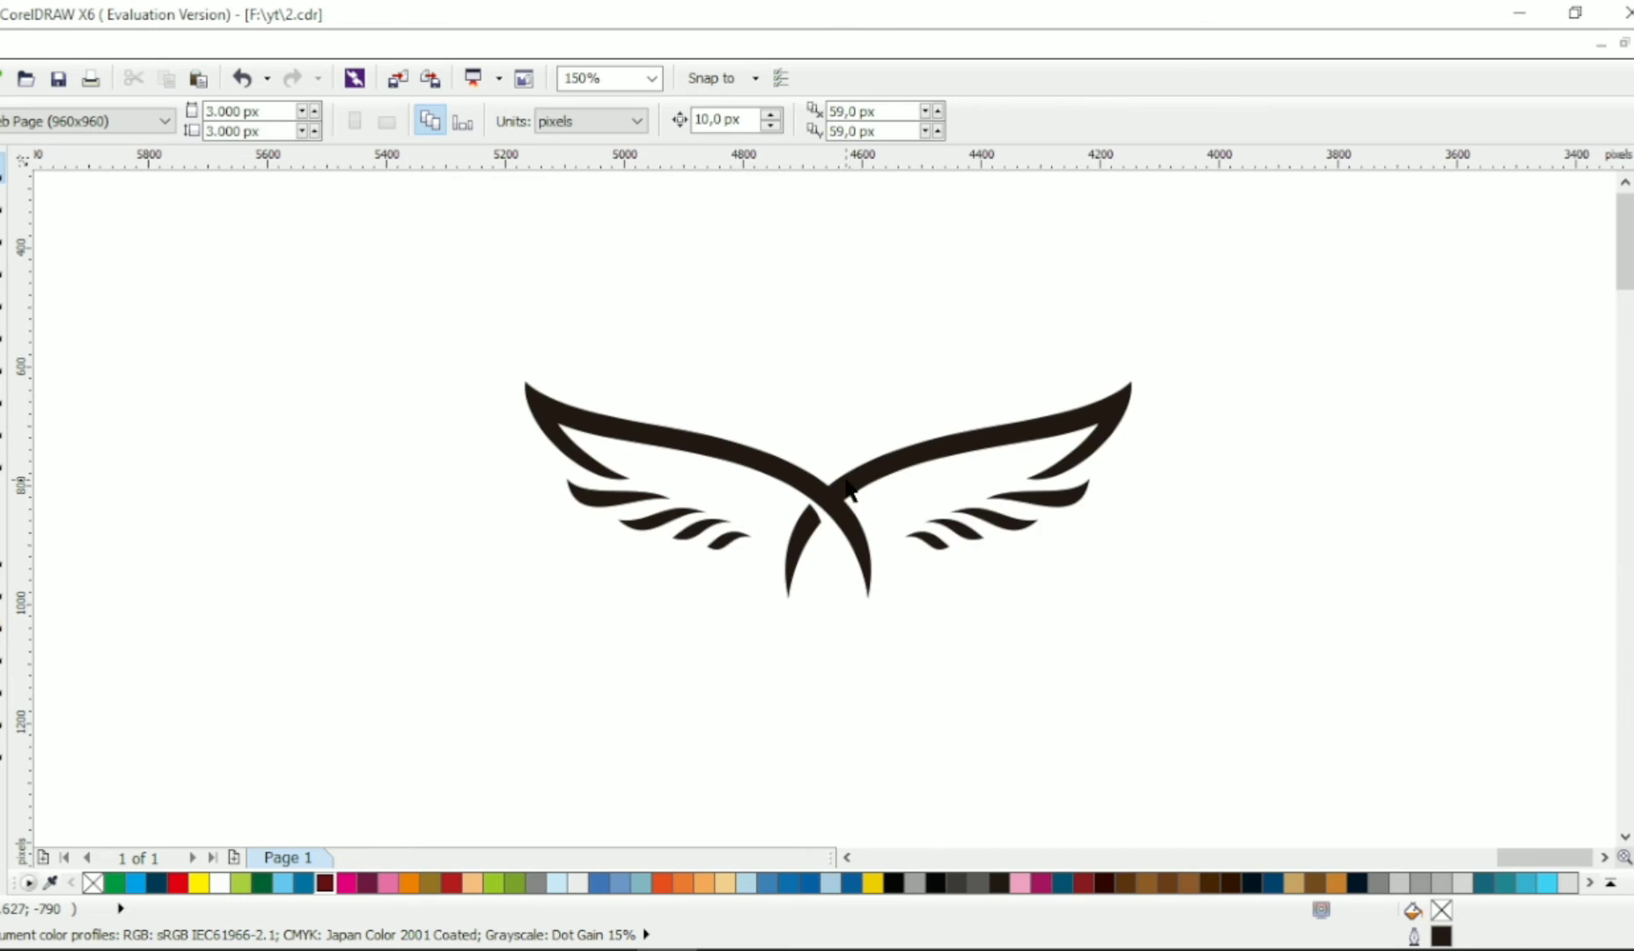
{"action": "scroll", "coordinate": [777, 500], "scroll_direction": "up", "scroll_amount": 4}
{"action": "left_click", "coordinate": [777, 501]}
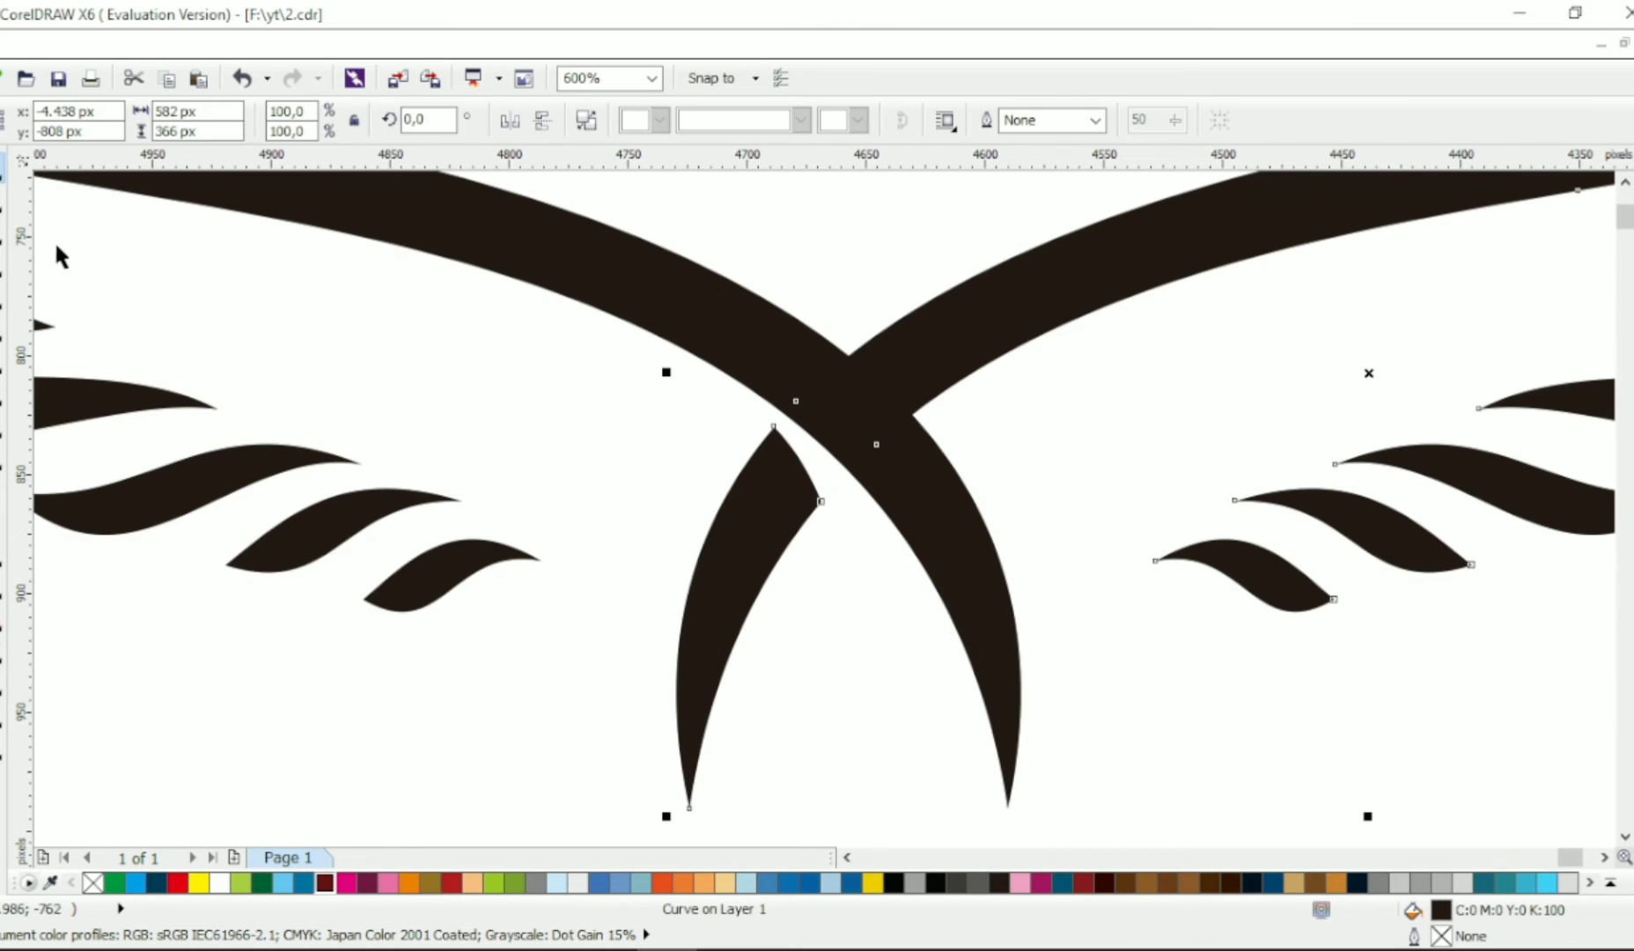
{"action": "left_click", "coordinate": [2, 201]}
{"action": "left_click", "coordinate": [773, 428]}
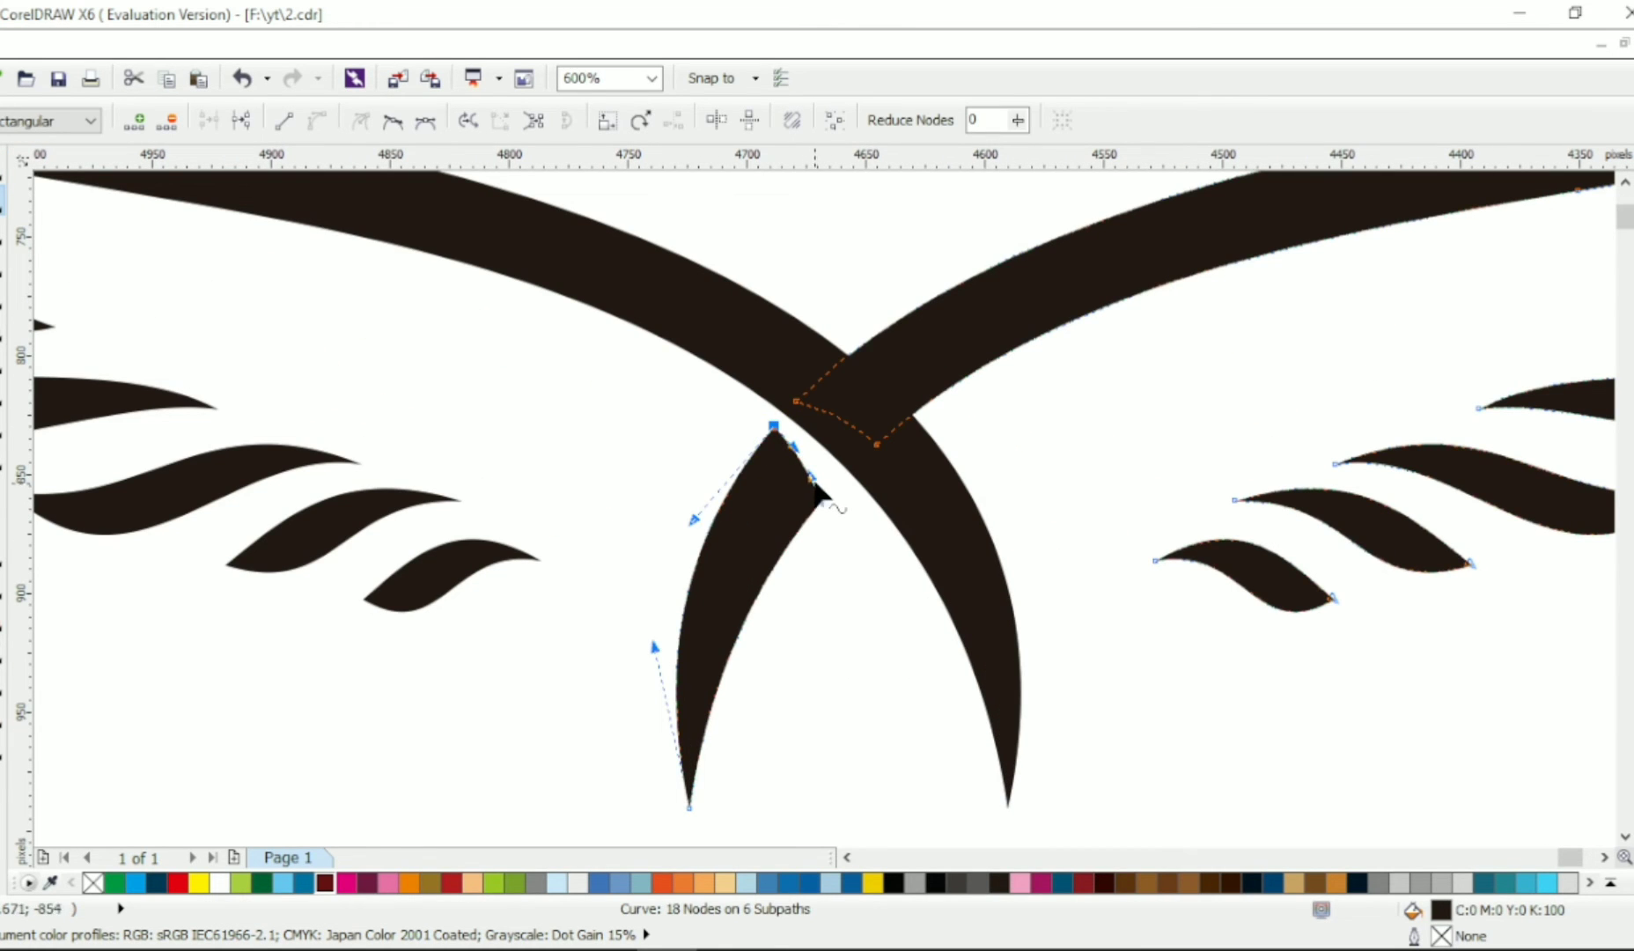
{"action": "left_click", "coordinate": [820, 503]}
{"action": "left_click_drag", "start_coordinate": [813, 480], "coordinate": [801, 444]}
{"action": "scroll", "coordinate": [831, 447], "scroll_direction": "down", "scroll_amount": 1}
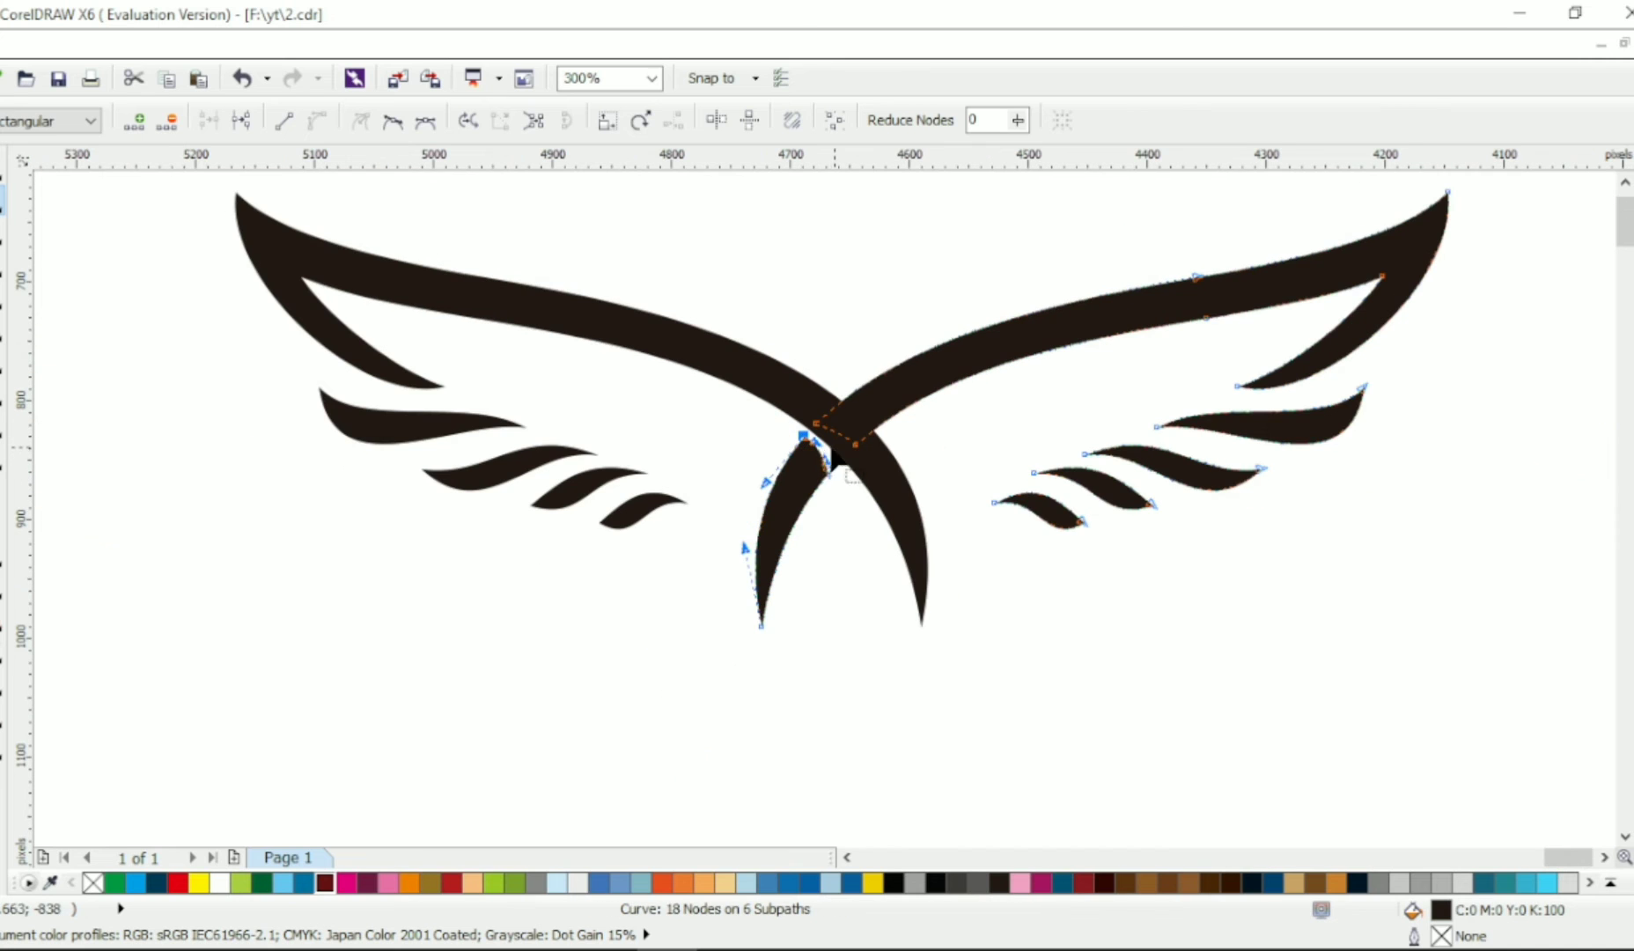
Weld the two wings into a single curve
{"action": "left_click", "coordinate": [3, 168]}
{"action": "scroll", "coordinate": [414, 301], "scroll_direction": "down", "scroll_amount": 1}
{"action": "left_click", "coordinate": [514, 237]}
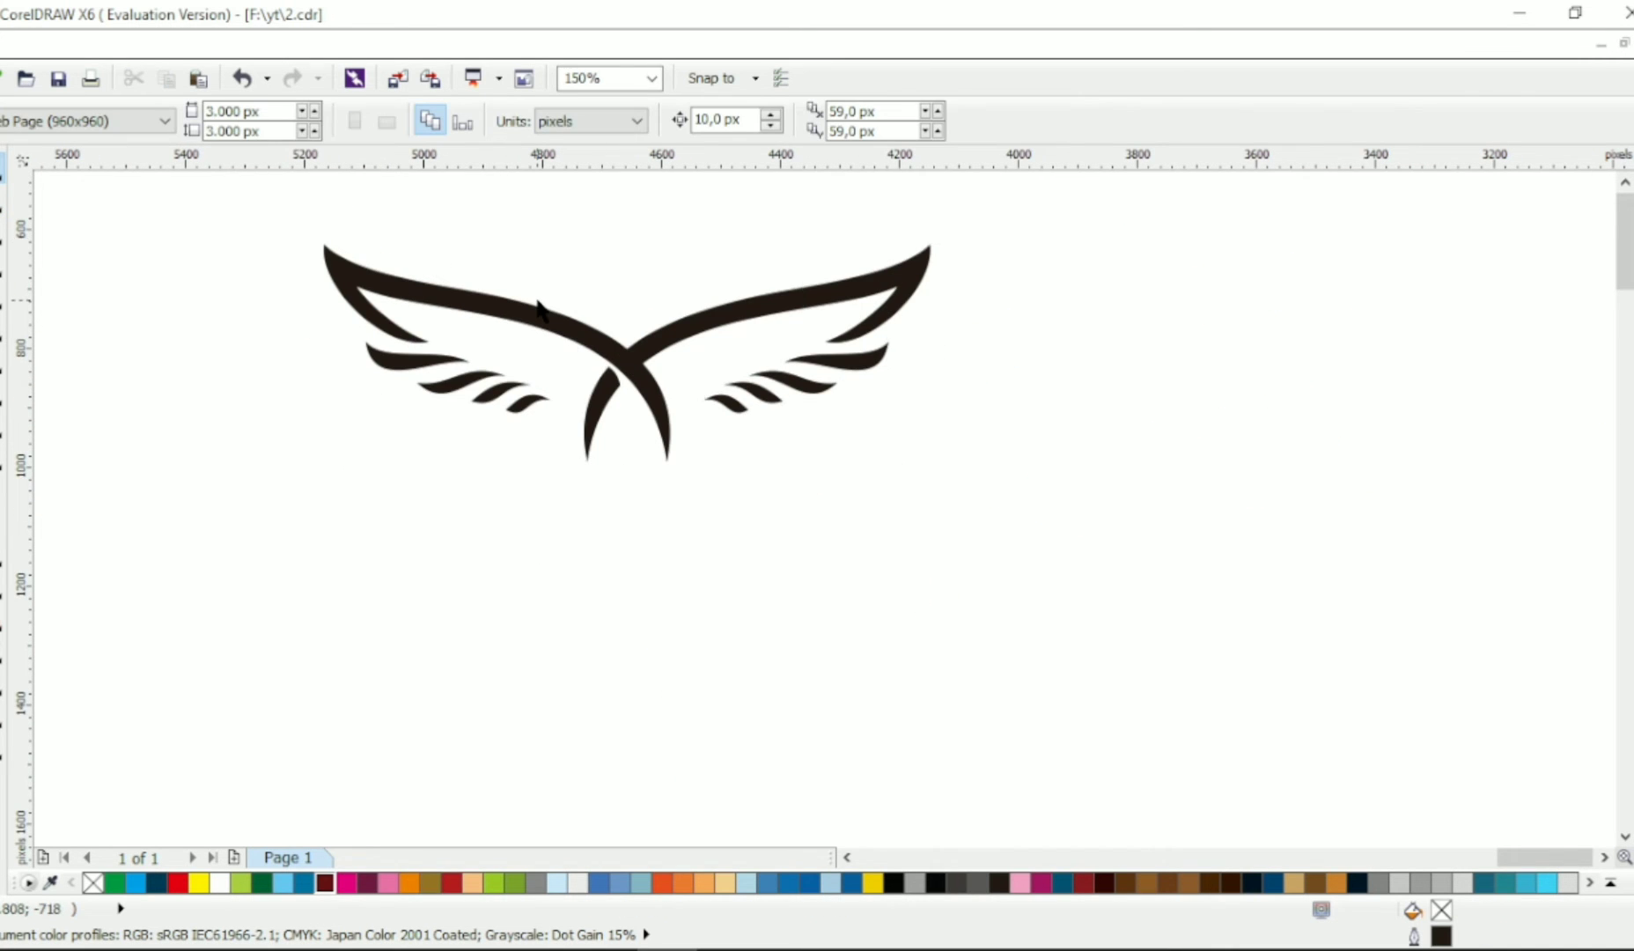
{"action": "scroll", "coordinate": [264, 232], "scroll_direction": "up", "scroll_amount": 3}
{"action": "left_click_drag", "start_coordinate": [263, 230], "coordinate": [1039, 594]}
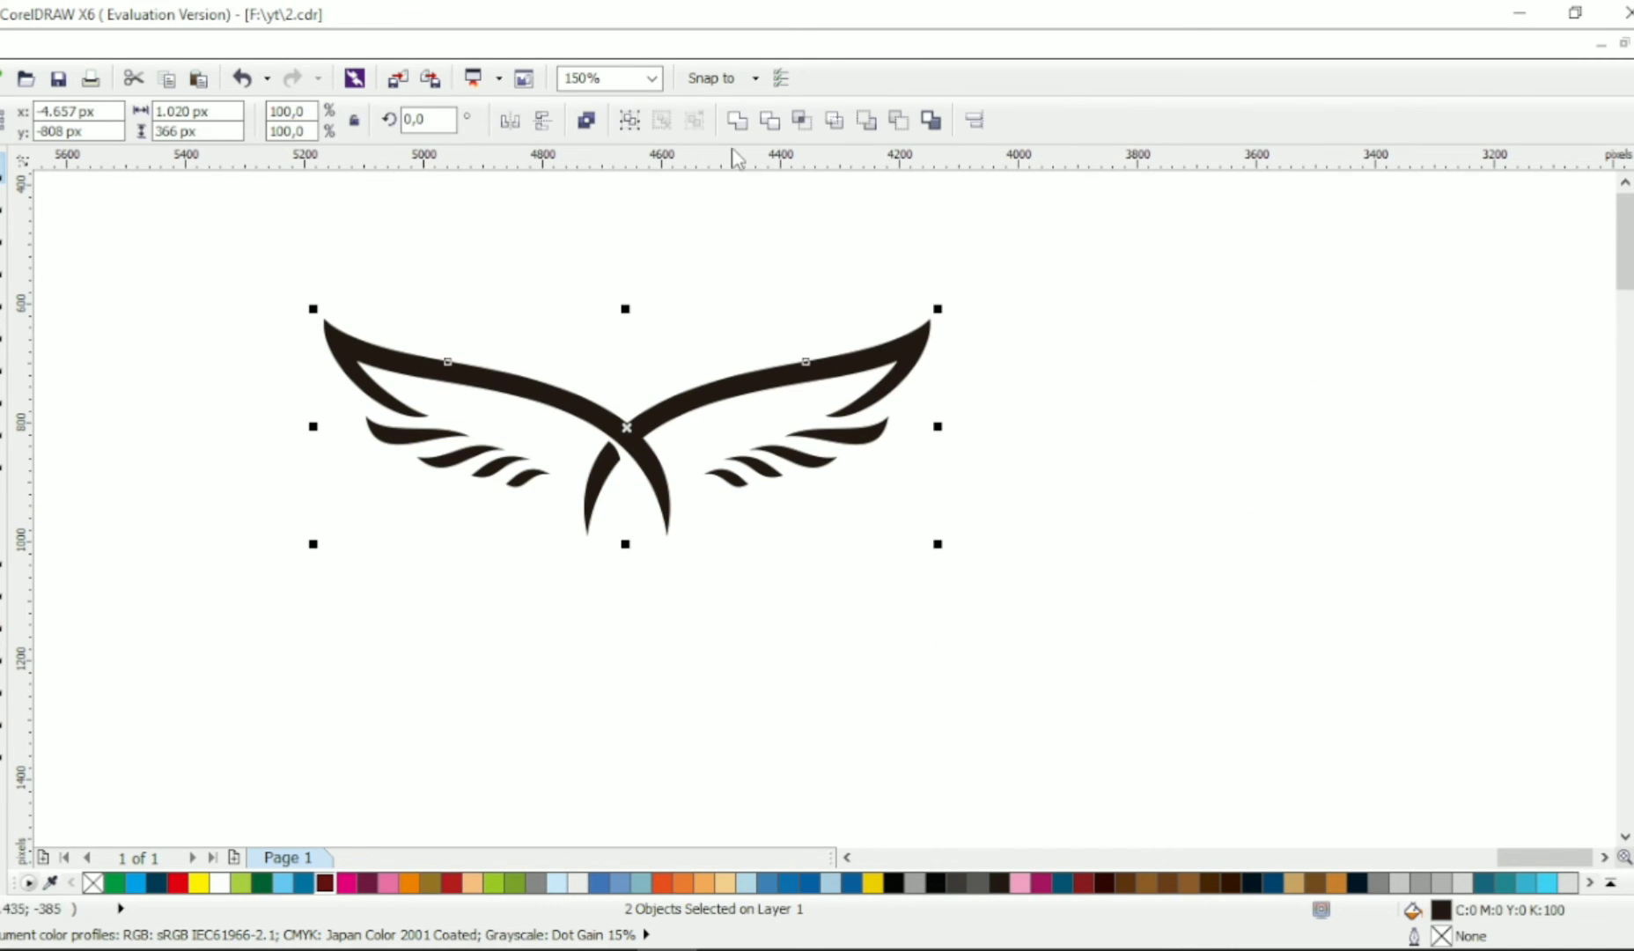
{"action": "left_click", "coordinate": [737, 121]}
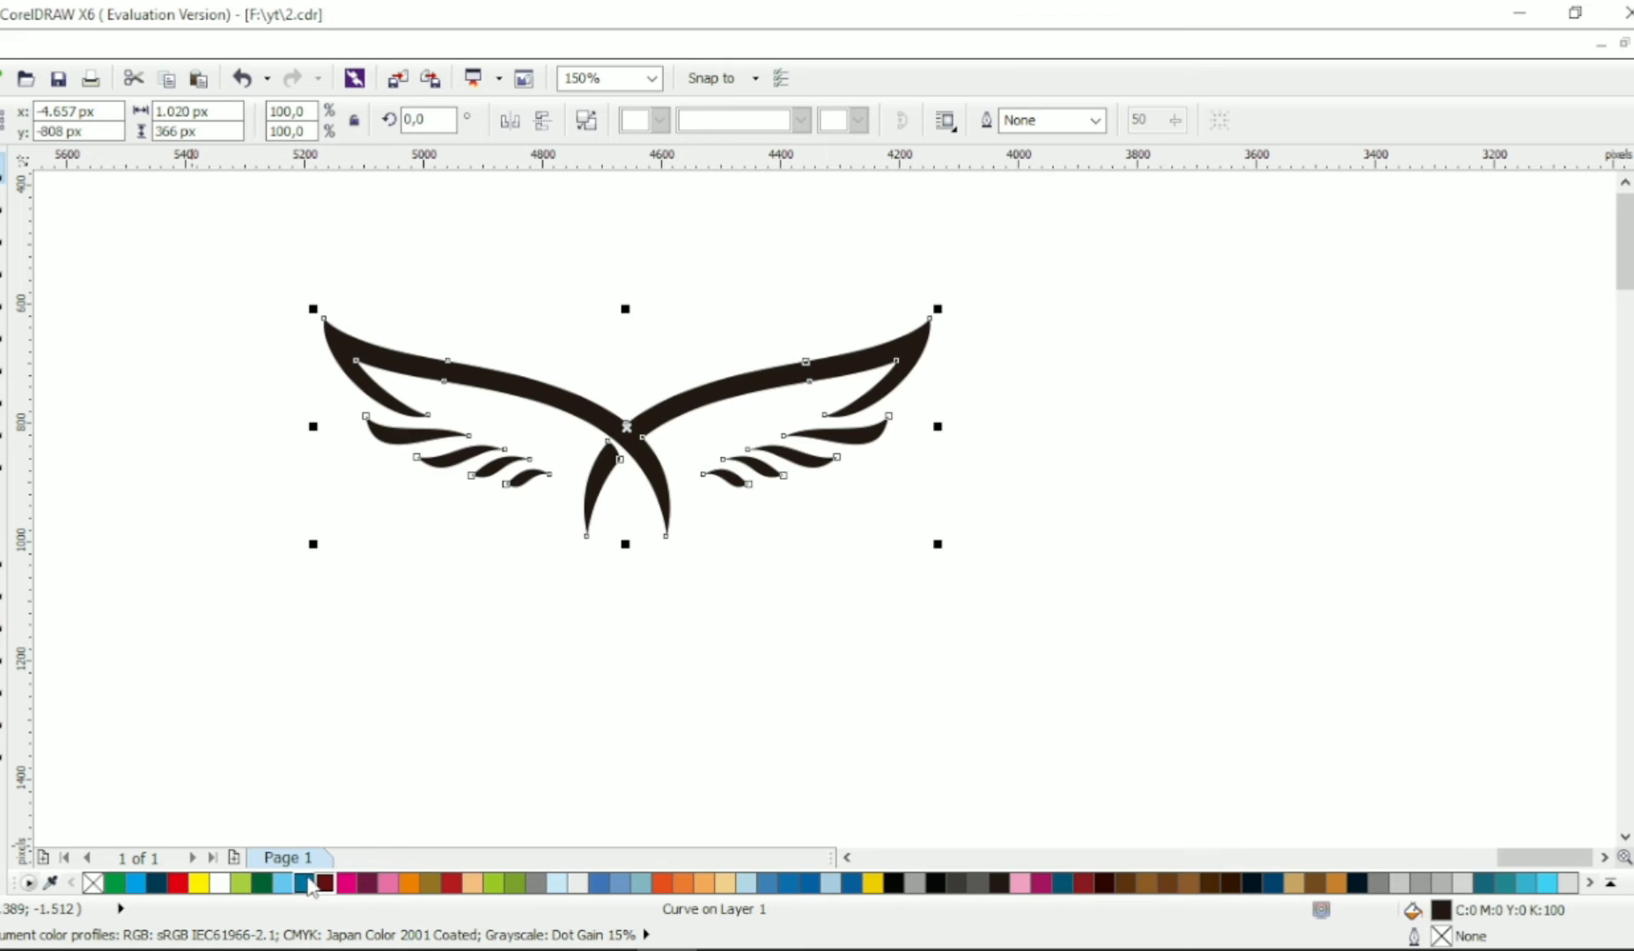
Fill the wings with dark blue C100 M81 Y54 K20 and blend it upward into a lighter blue with a vertical gradient
{"action": "left_click", "coordinate": [157, 883]}
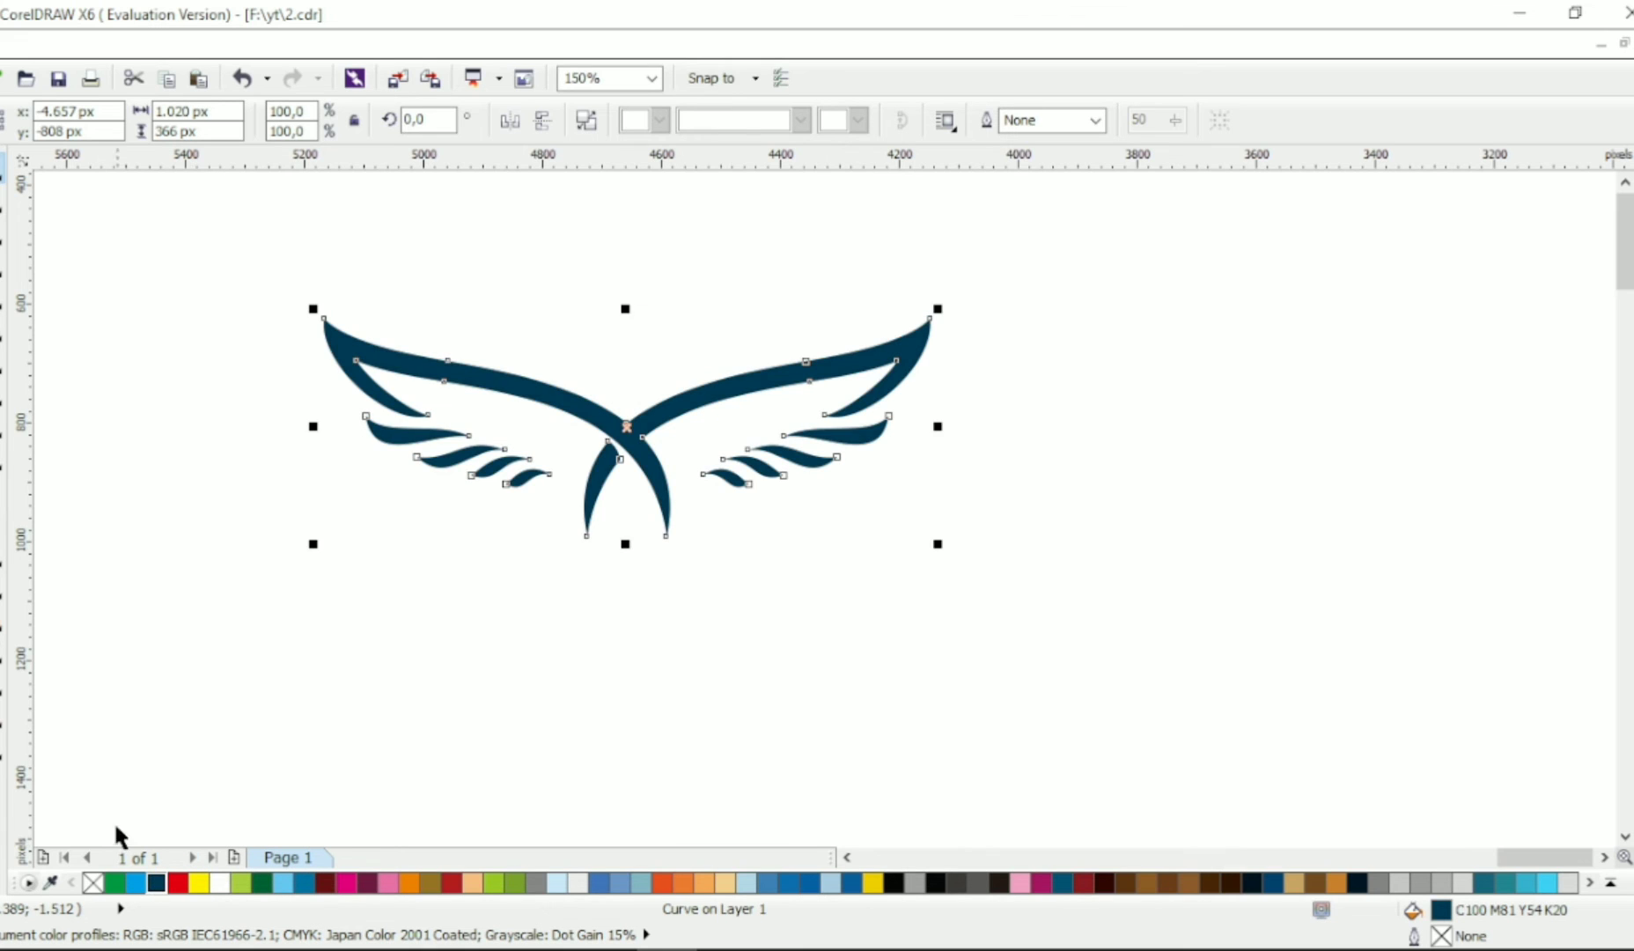
{"action": "left_click", "coordinate": [4, 747]}
{"action": "left_click_drag", "start_coordinate": [636, 533], "coordinate": [635, 251]}
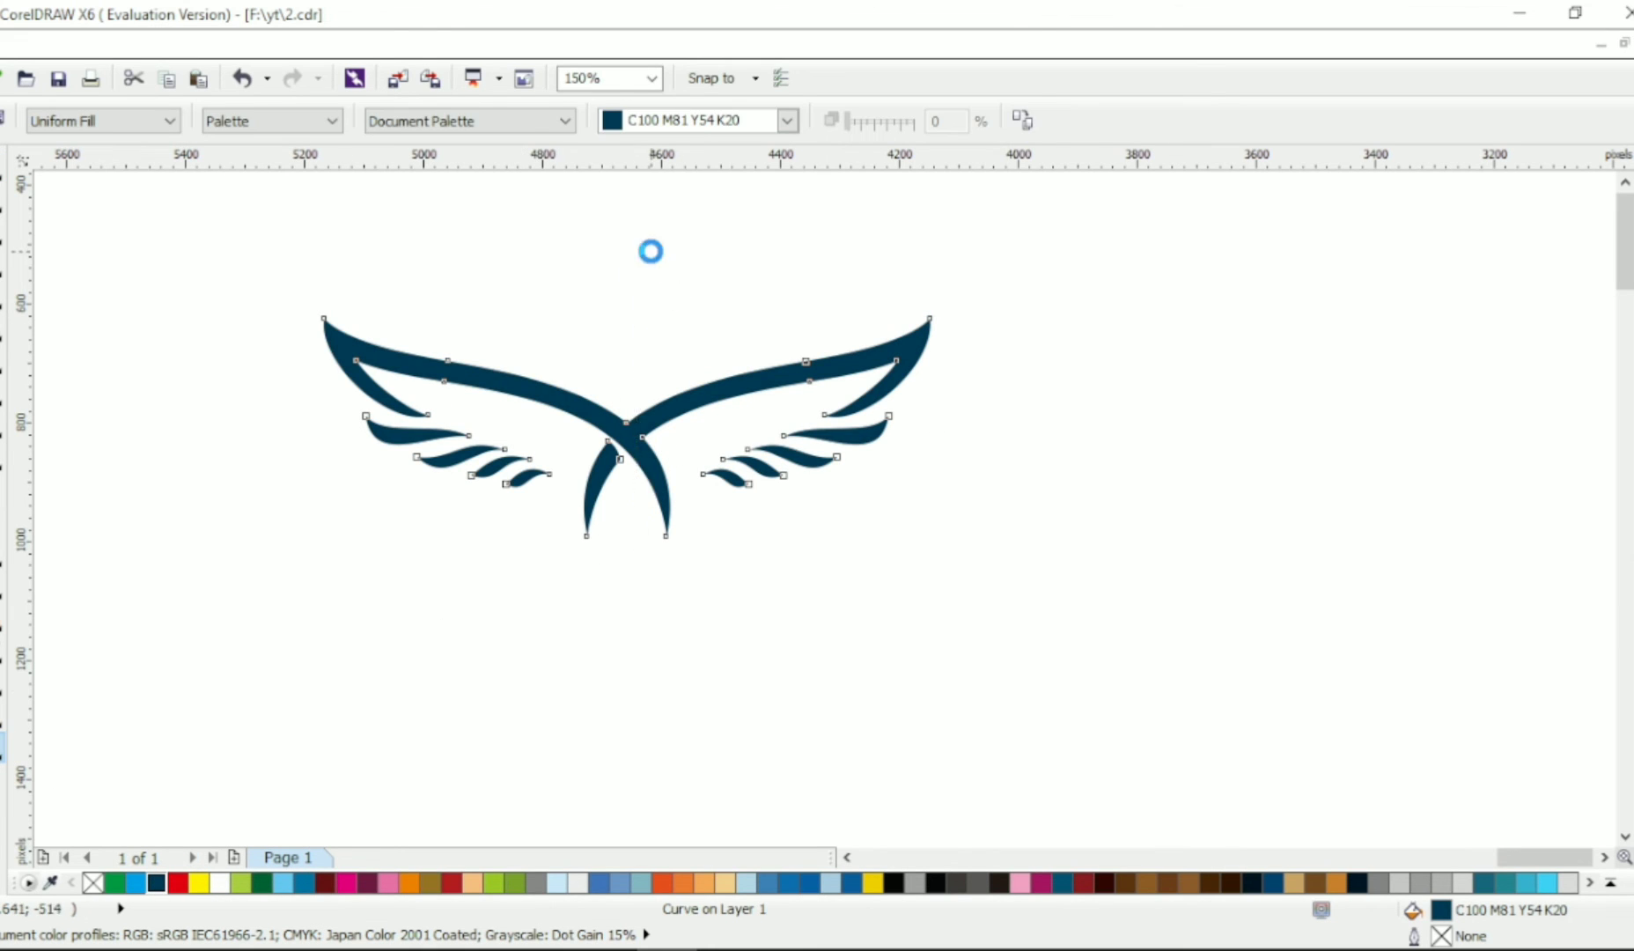
{"action": "left_click", "coordinate": [136, 883]}
{"action": "left_click", "coordinate": [5, 172]}
{"action": "left_click", "coordinate": [577, 339]}
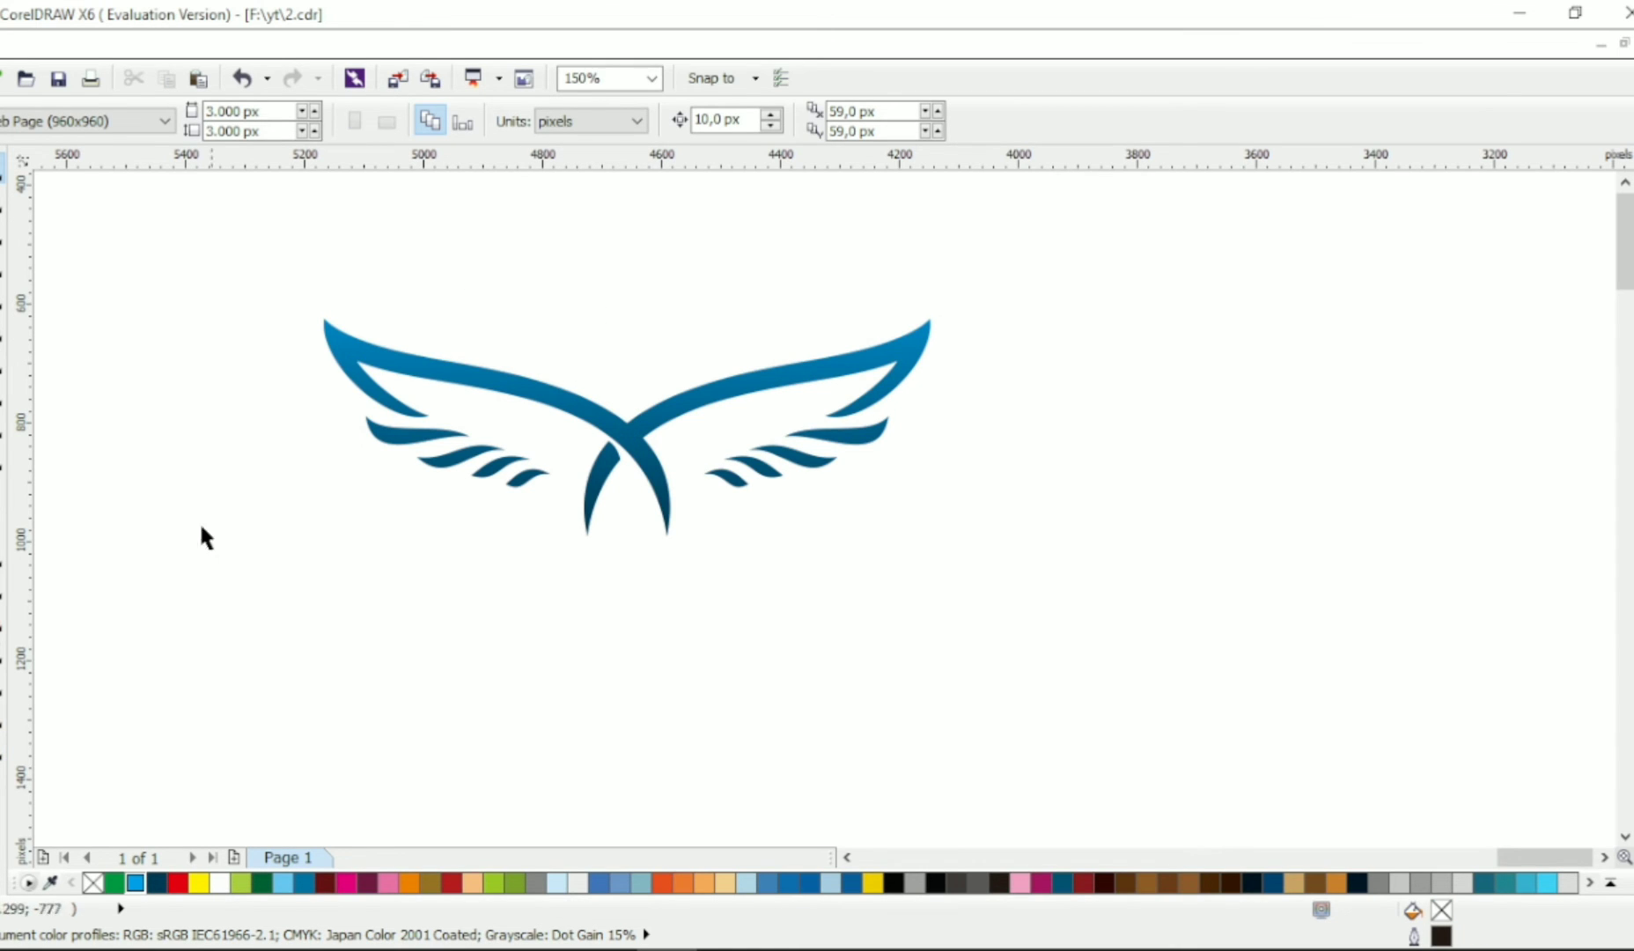
Add the text BLUEWINGS below the wings and set its font to Calibri Light
{"action": "left_click", "coordinate": [4, 489]}
{"action": "left_click", "coordinate": [497, 596]}
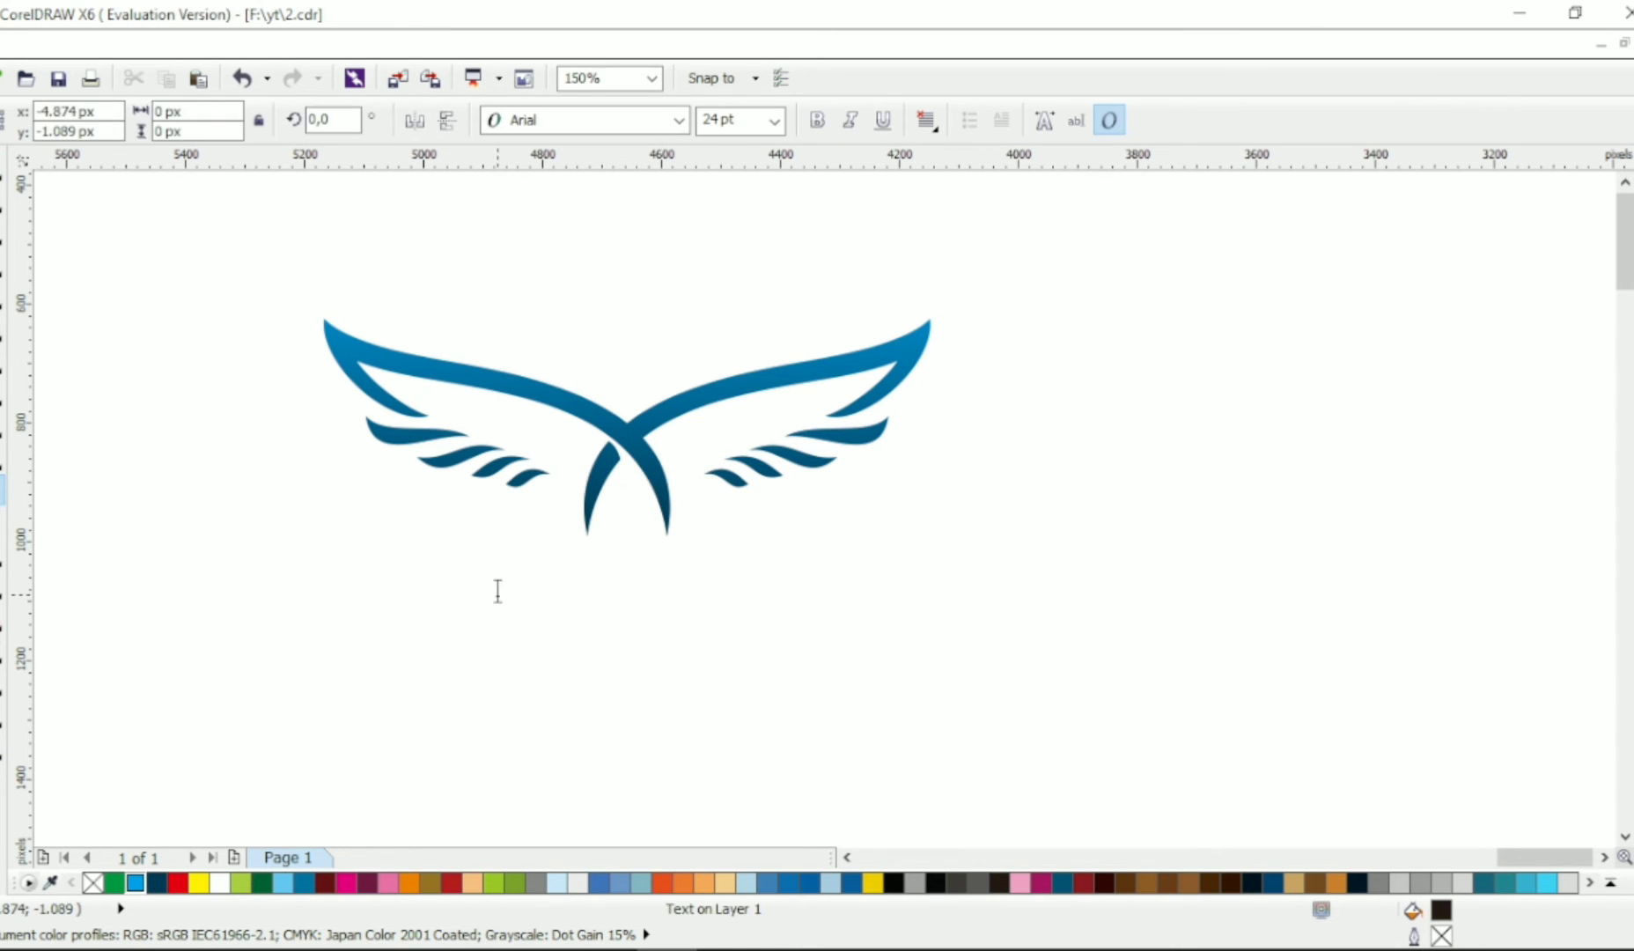
{"action": "type", "text": "BLUEWI"}
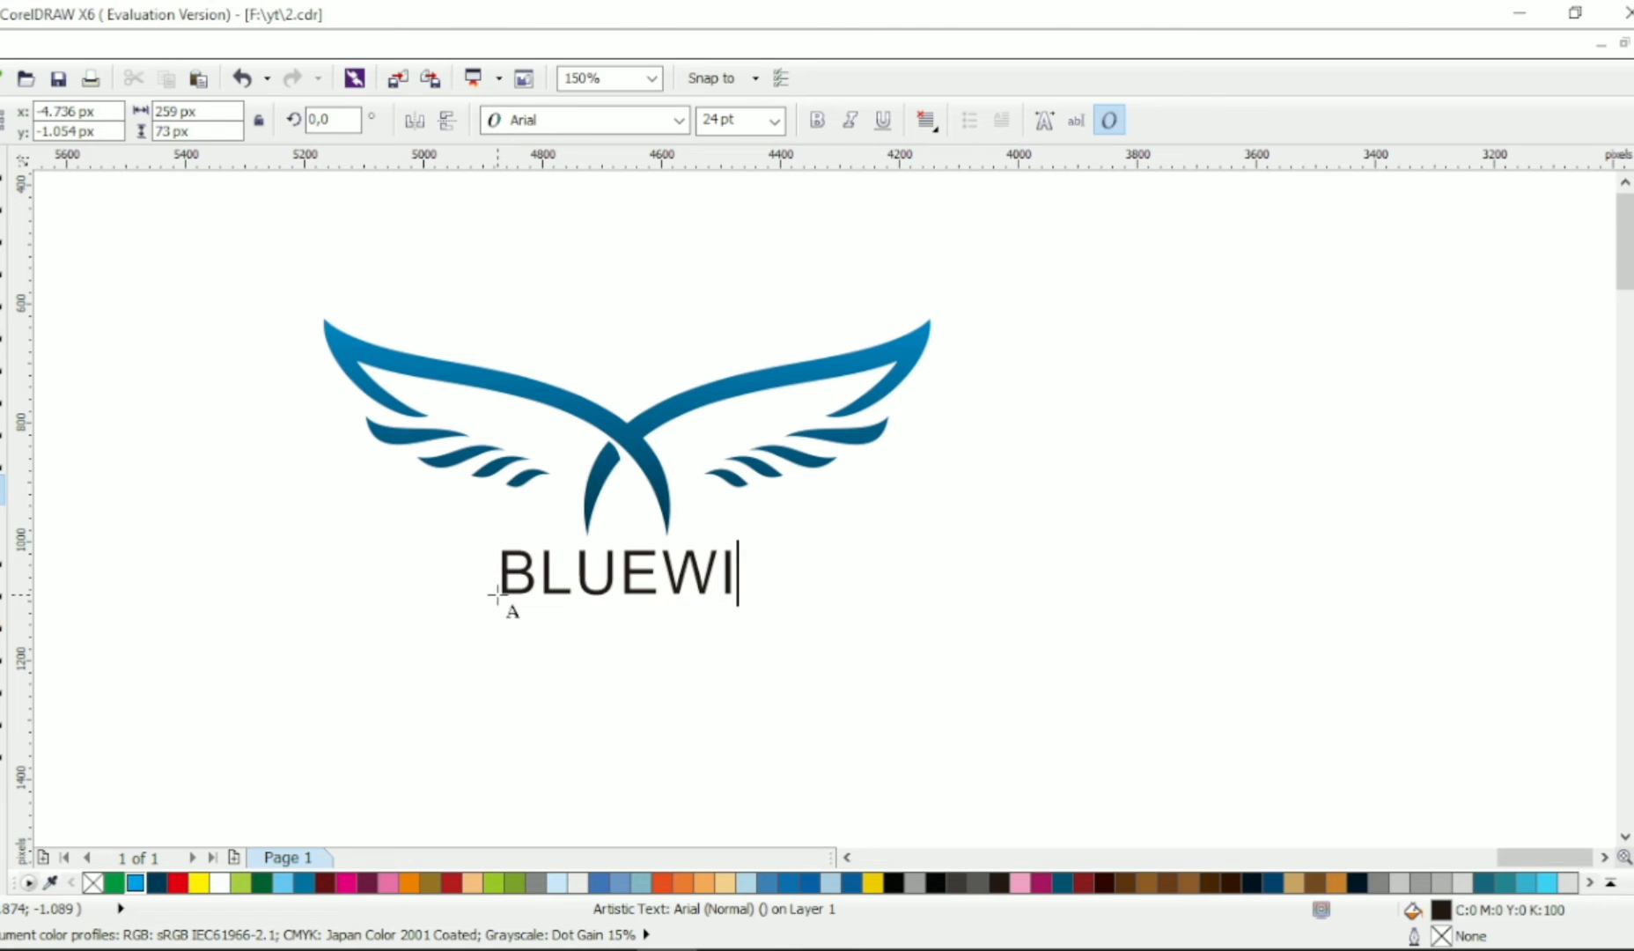
{"action": "type", "text": "NGS"}
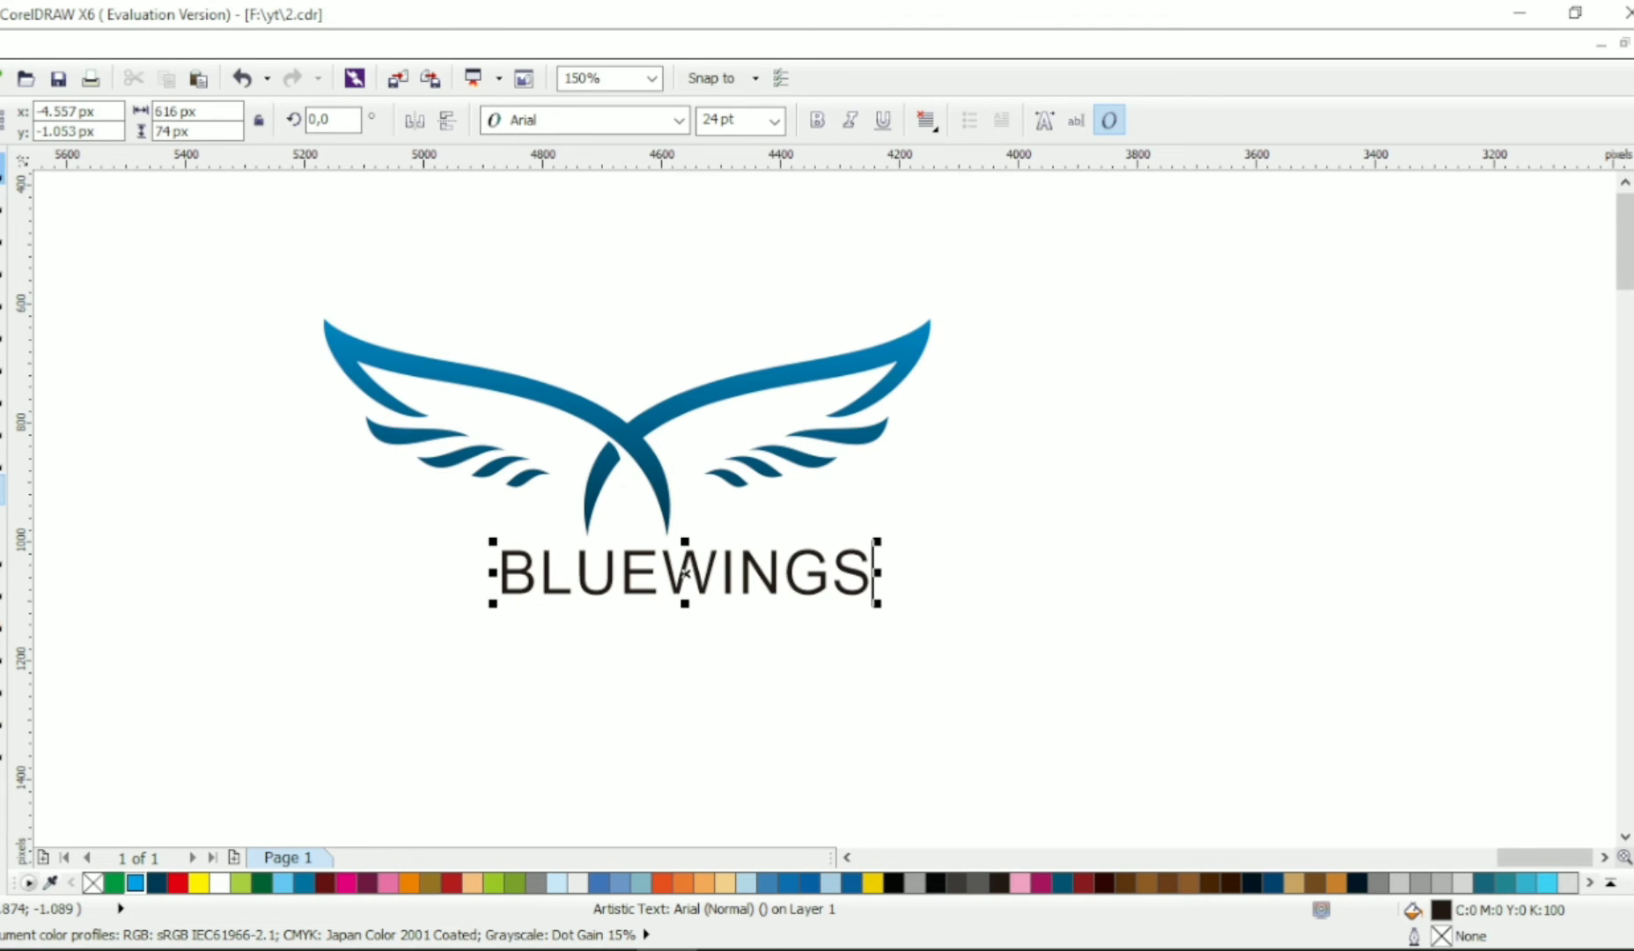
{"action": "left_click", "coordinate": [679, 119]}
{"action": "left_click", "coordinate": [661, 193]}
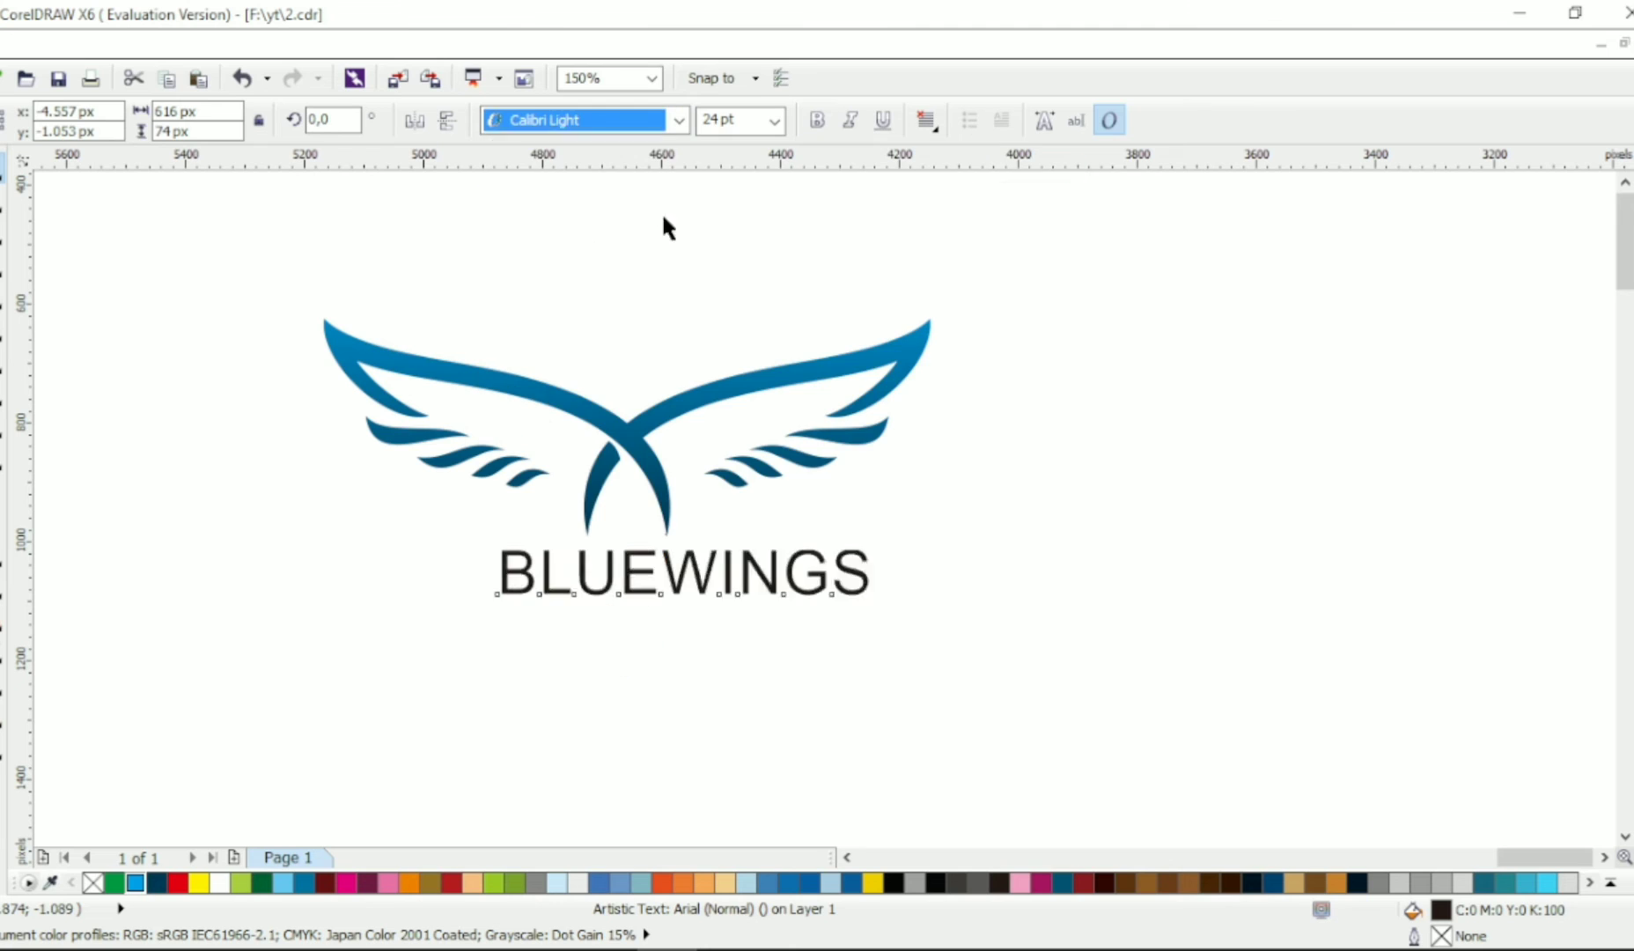
Set only the word WINGS in bold Calibri
{"action": "double_click", "coordinate": [728, 577]}
{"action": "left_click_drag", "start_coordinate": [628, 576], "coordinate": [812, 577]}
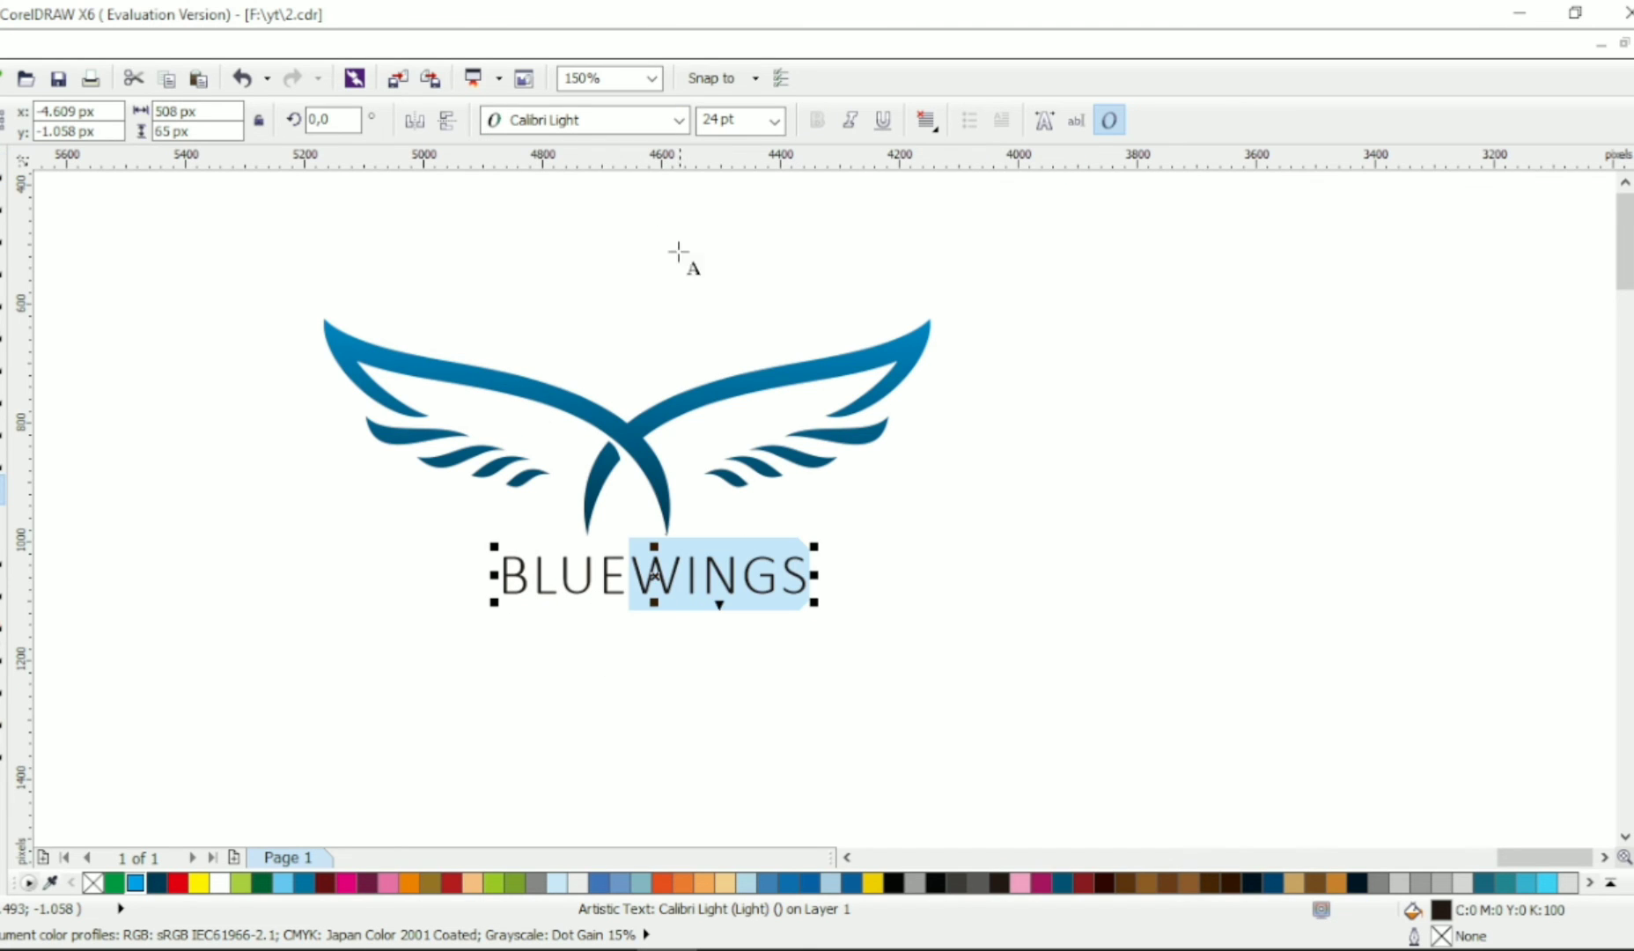
{"action": "left_click", "coordinate": [679, 120]}
{"action": "mouse_move", "coordinate": [649, 201]}
{"action": "left_click", "coordinate": [1003, 248]}
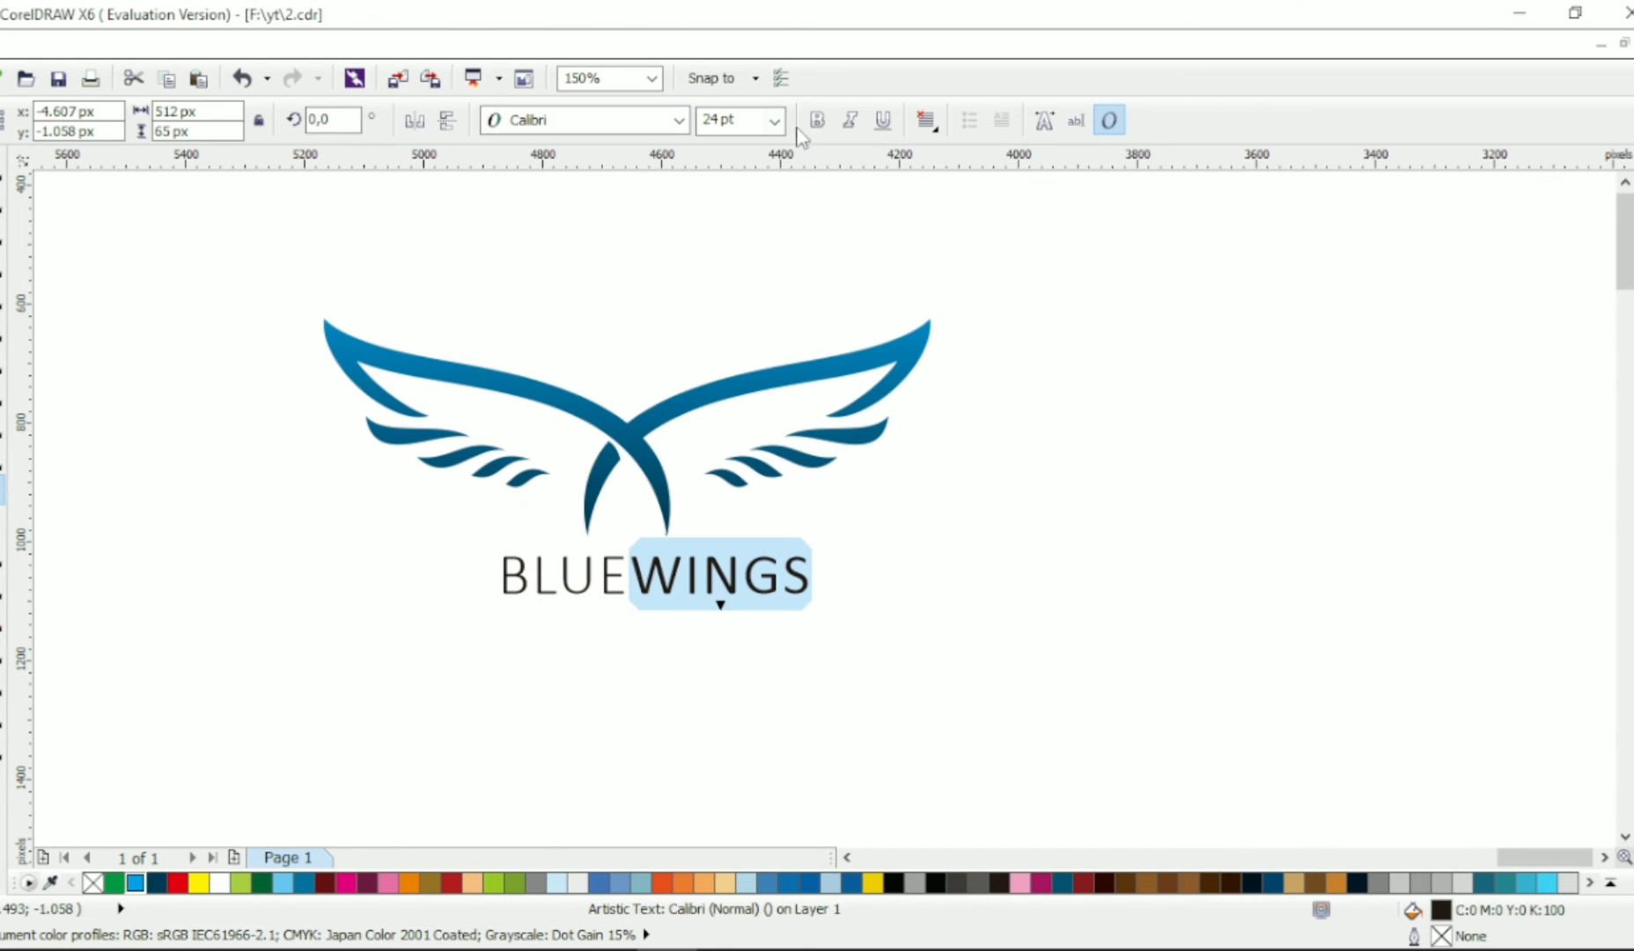
Scale the BLUEWINGS text down to about 18.75 pt and widen its letter spacing to about 577 px overall
{"action": "left_click", "coordinate": [2, 169]}
{"action": "left_click_drag", "start_coordinate": [824, 549], "coordinate": [755, 557]}
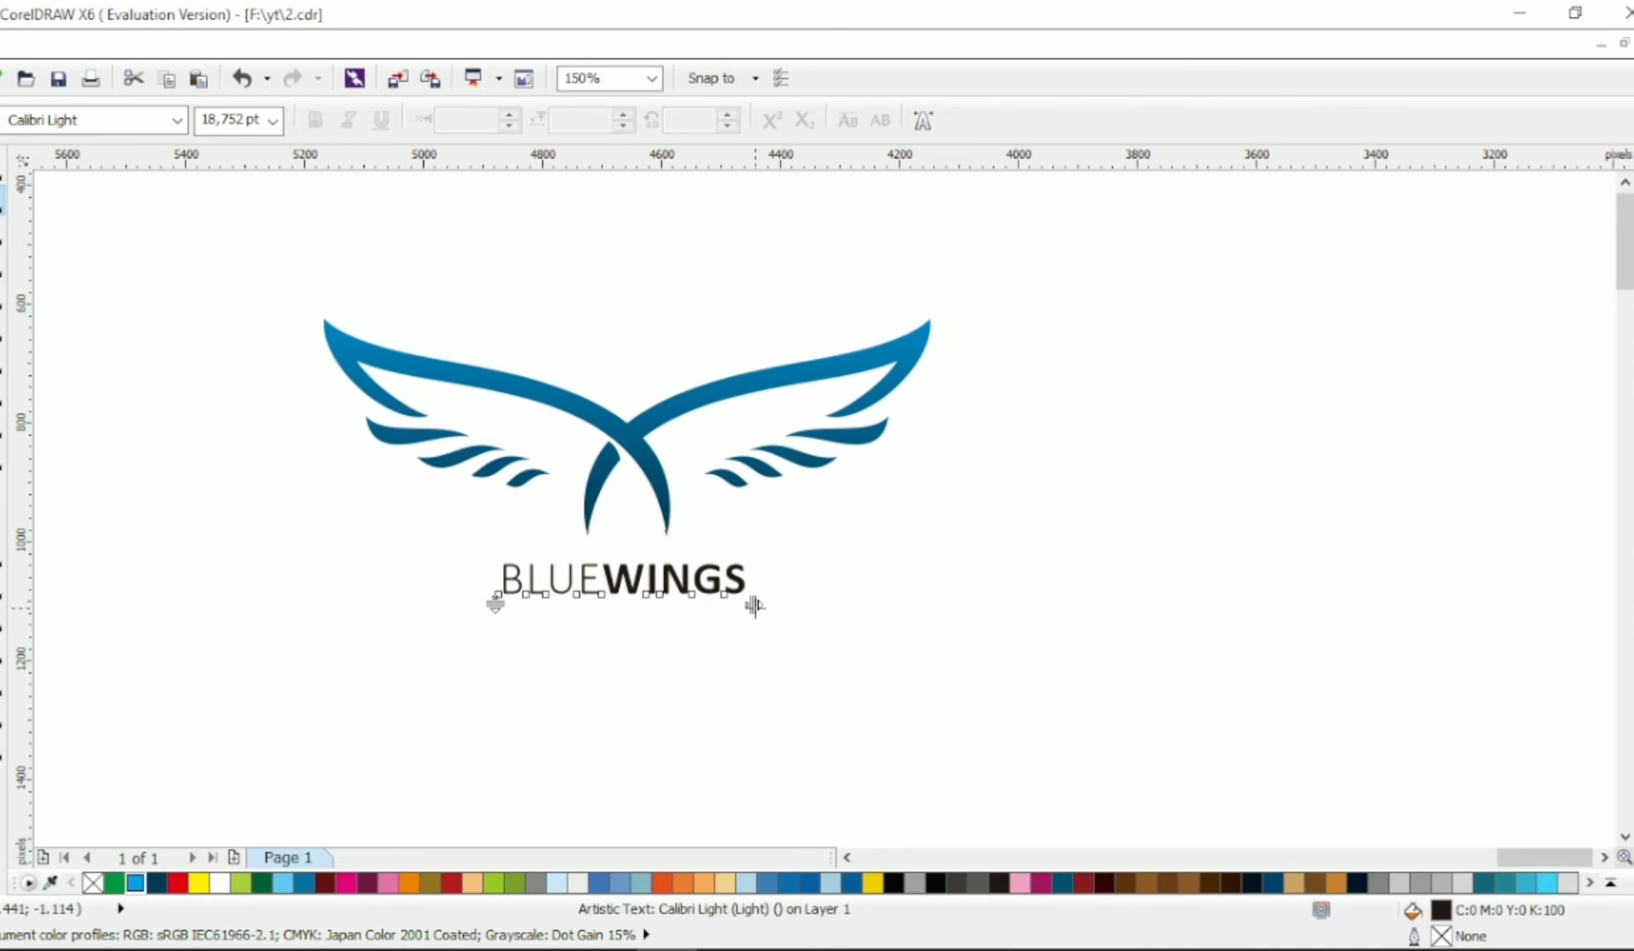
{"action": "left_click_drag", "start_coordinate": [753, 605], "coordinate": [847, 603]}
{"action": "left_click", "coordinate": [5, 167]}
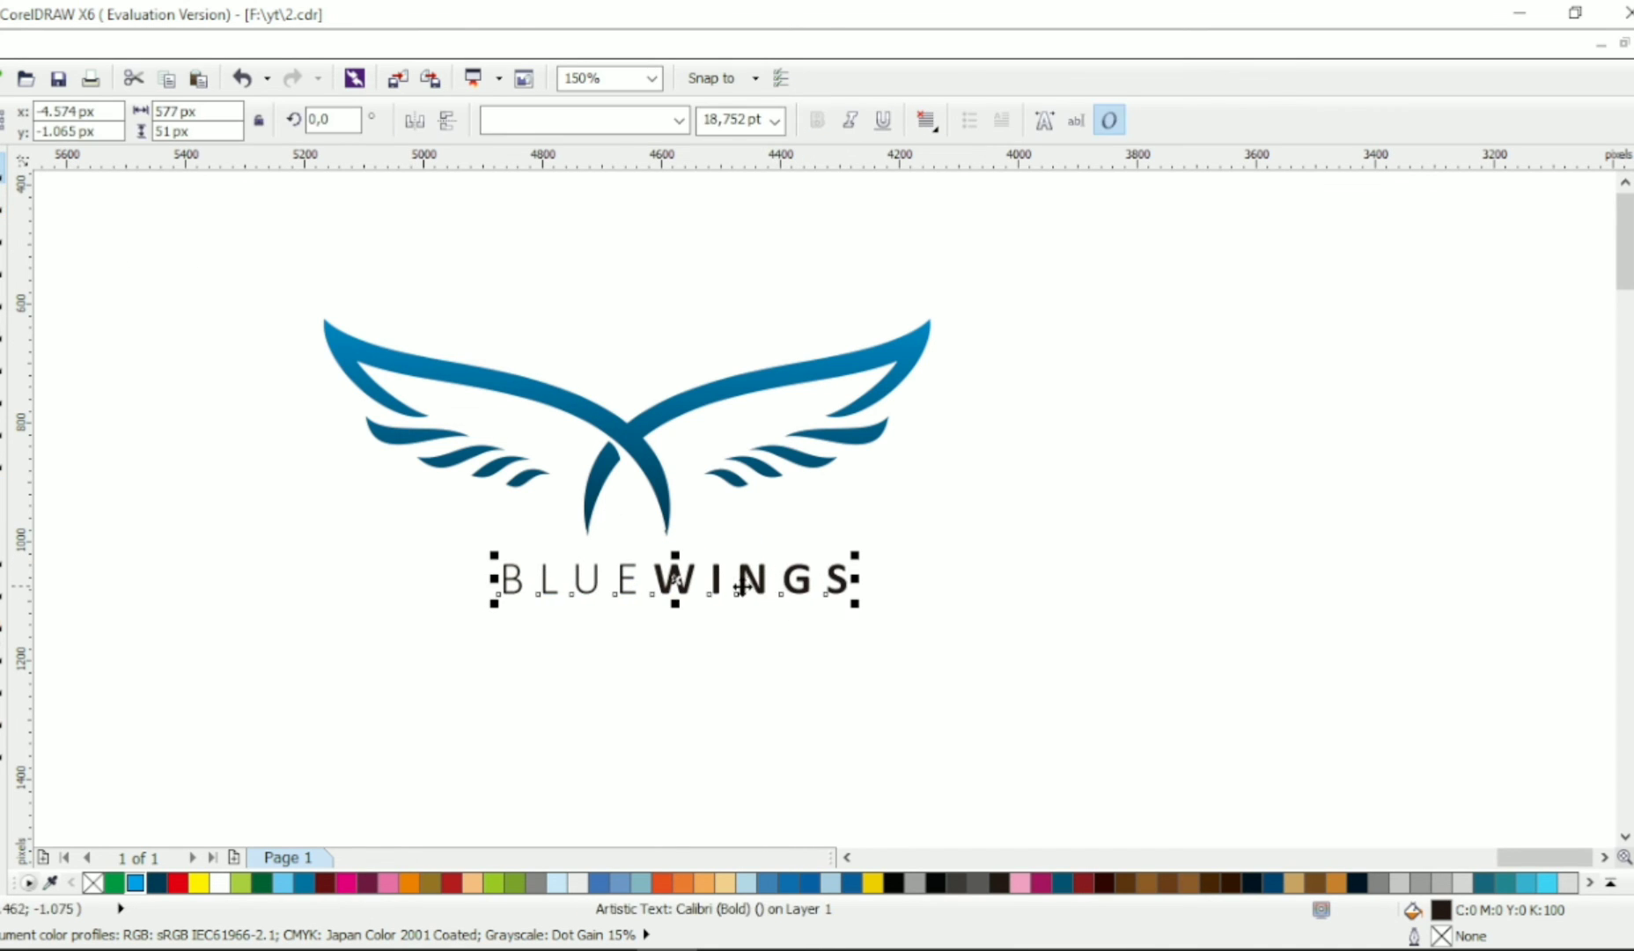
Duplicate the BLUEWINGS text directly below and replace the copy's wording with LOGO DESIGN
{"action": "left_click_drag", "start_coordinate": [754, 583], "coordinate": [752, 630]}
{"action": "right_click", "coordinate": [752, 630]}
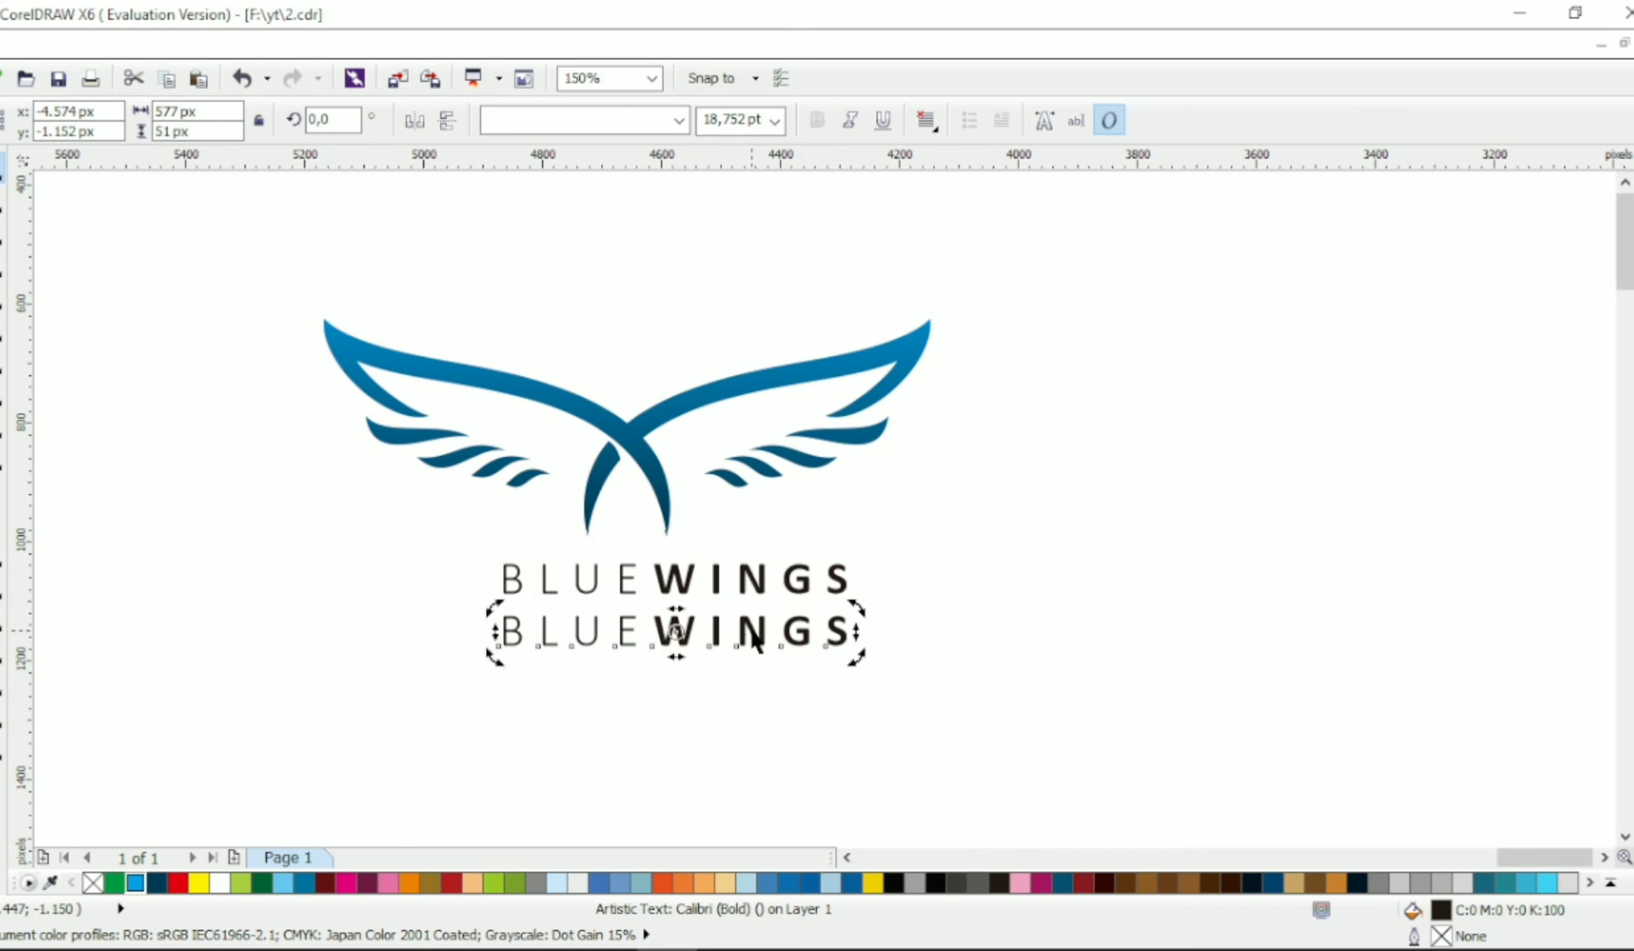
{"action": "double_click", "coordinate": [752, 630]}
{"action": "key", "text": "ctrl+a"}
{"action": "type", "text": "L"}
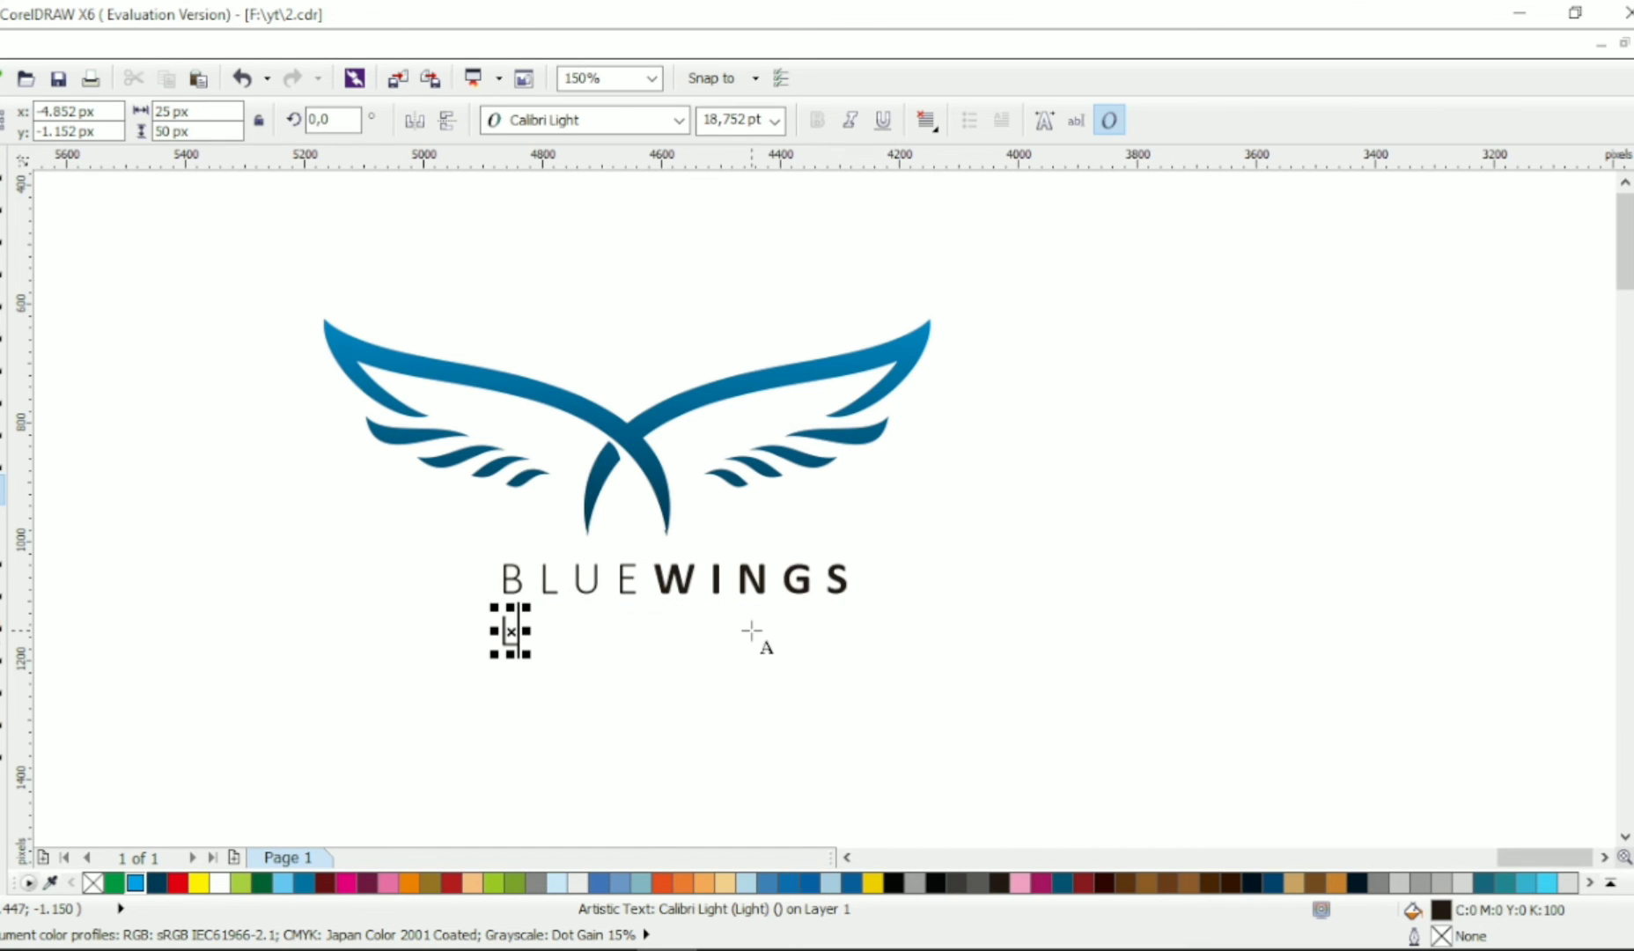
{"action": "type", "text": "OGO DESIGN"}
{"action": "key", "text": "ctrl+space"}
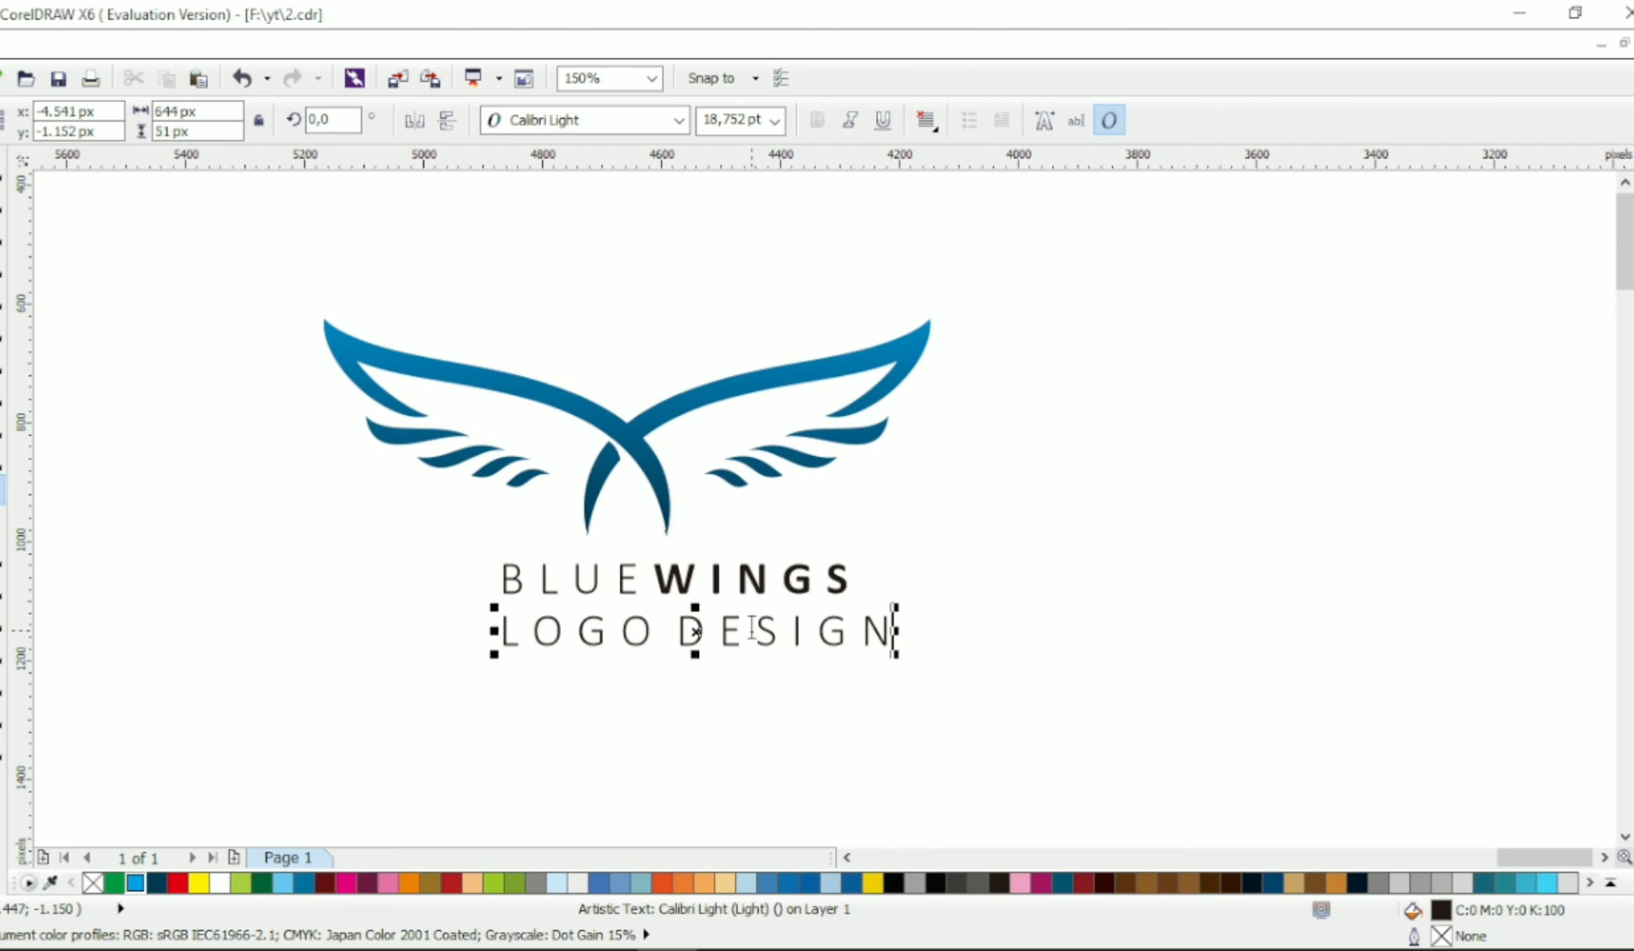
Set LOGO DESIGN in bold Calibri and shrink it to a small, widely spaced tagline
{"action": "left_click", "coordinate": [679, 119]}
{"action": "left_click", "coordinate": [656, 169]}
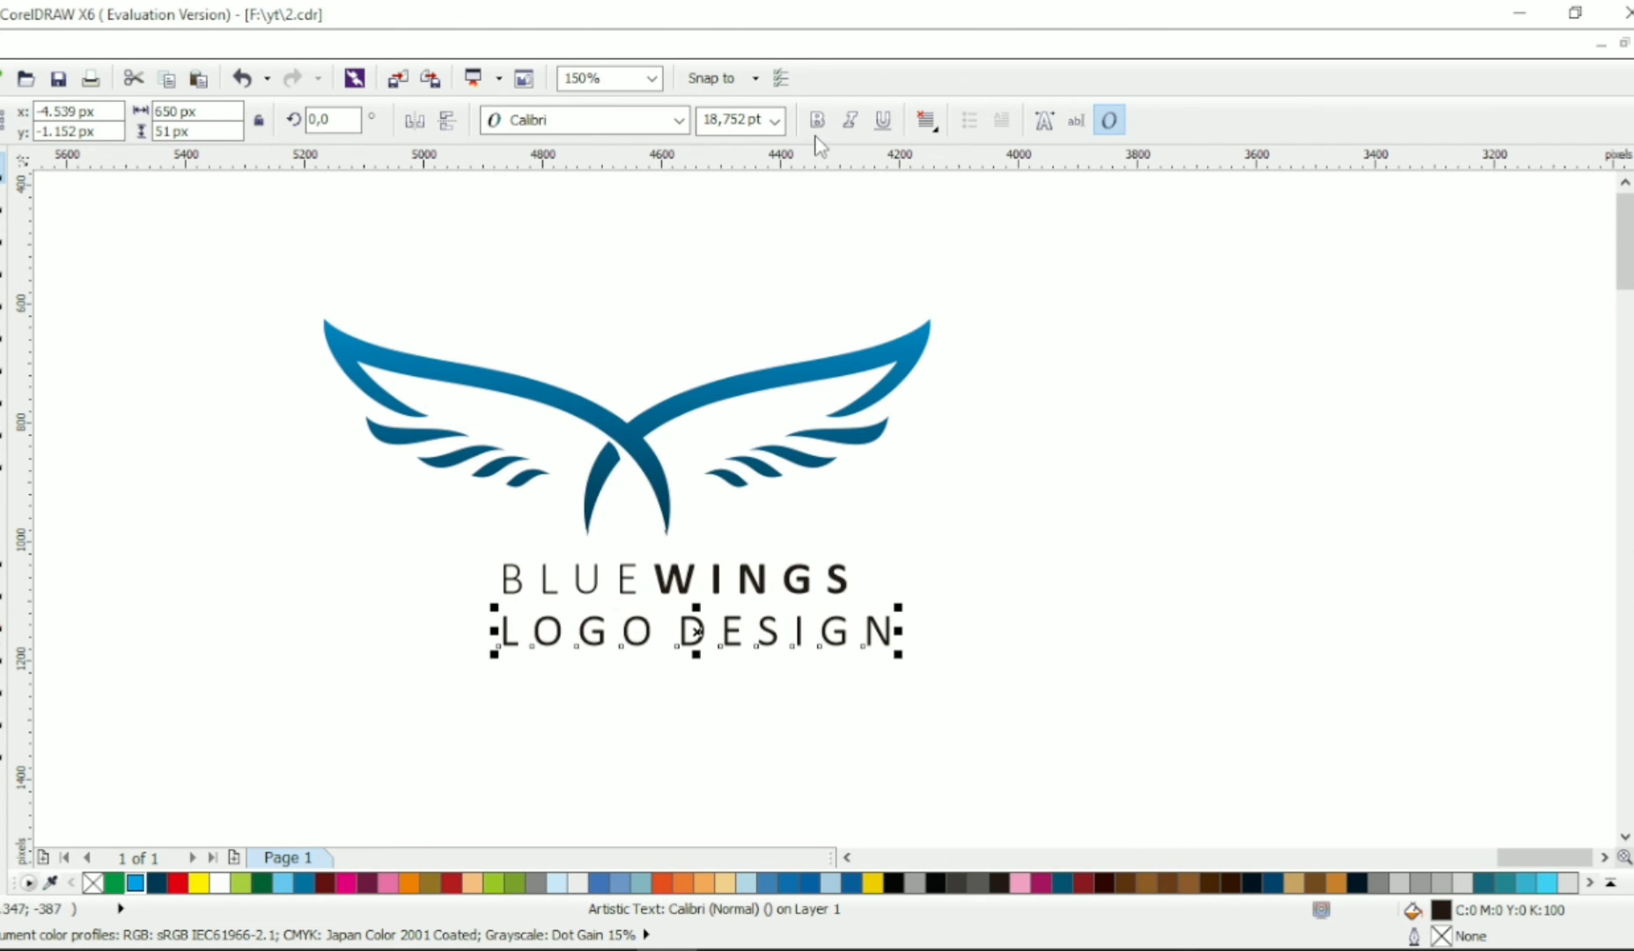
{"action": "left_click", "coordinate": [817, 119]}
{"action": "left_click_drag", "start_coordinate": [899, 655], "coordinate": [723, 635]}
{"action": "key", "text": "F10"}
{"action": "left_click", "coordinate": [2, 168]}
Align both text lines and the wings on a common vertical centre line
{"action": "left_click", "coordinate": [763, 579]}
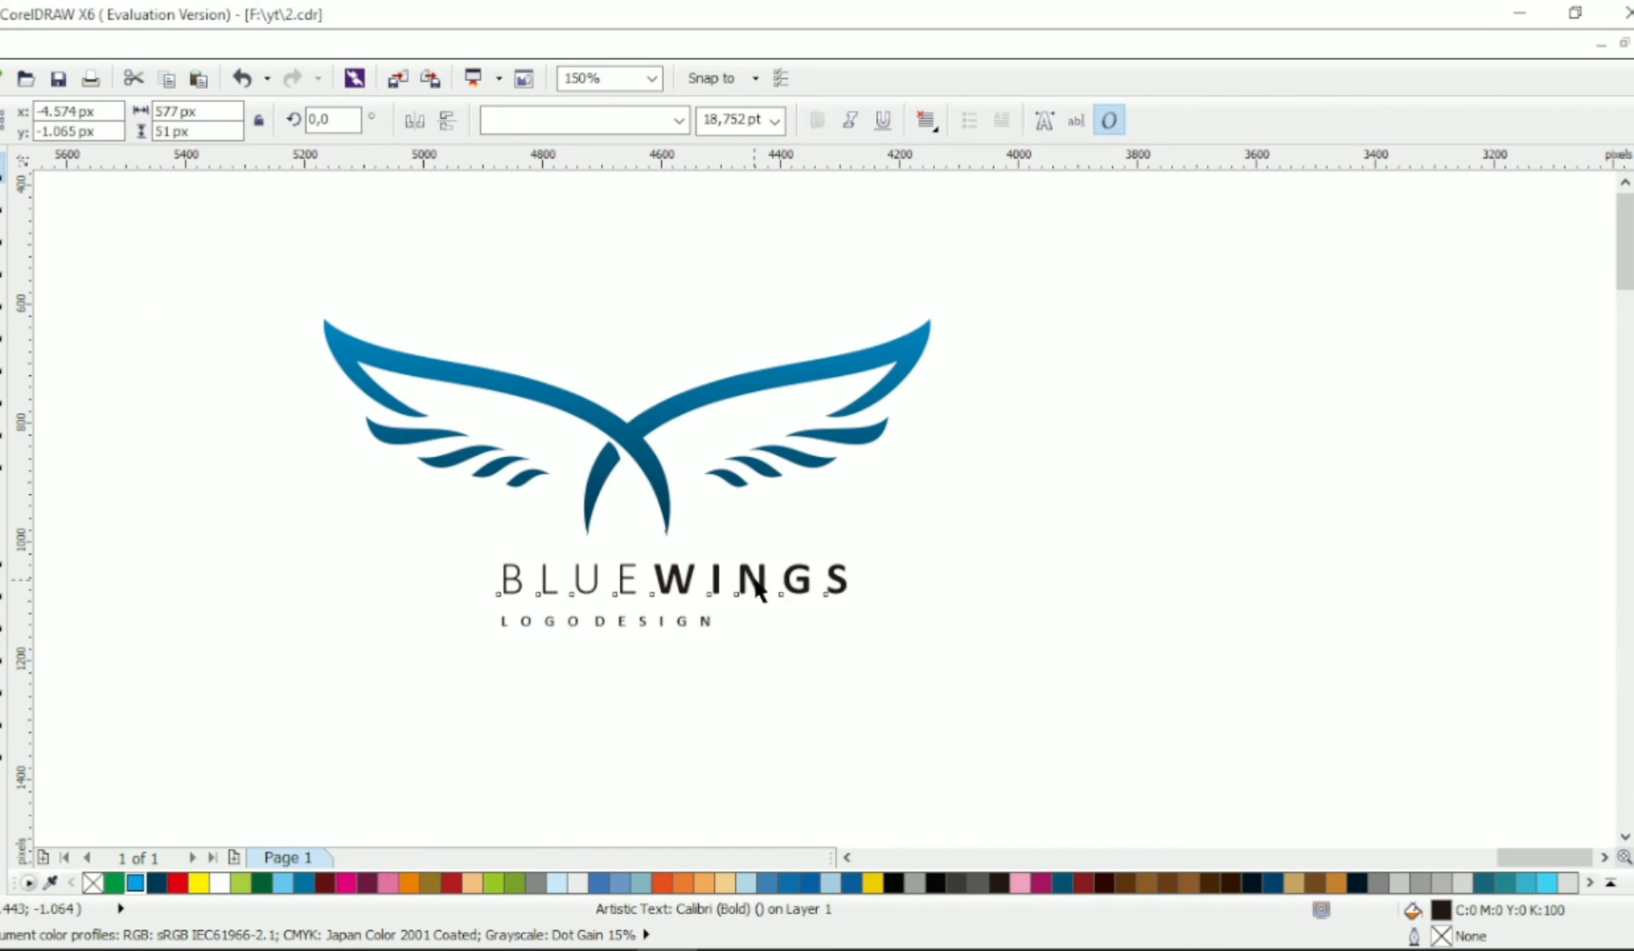
{"action": "left_click_drag", "start_coordinate": [1076, 716], "coordinate": [257, 197]}
{"action": "key", "text": "c"}
{"action": "key", "text": "Escape"}
Enlarge both text lines together to about 803 px wide below the wings and fill them with the dark blue
{"action": "left_click_drag", "start_coordinate": [932, 529], "coordinate": [204, 676]}
{"action": "left_click_drag", "start_coordinate": [811, 572], "coordinate": [853, 622]}
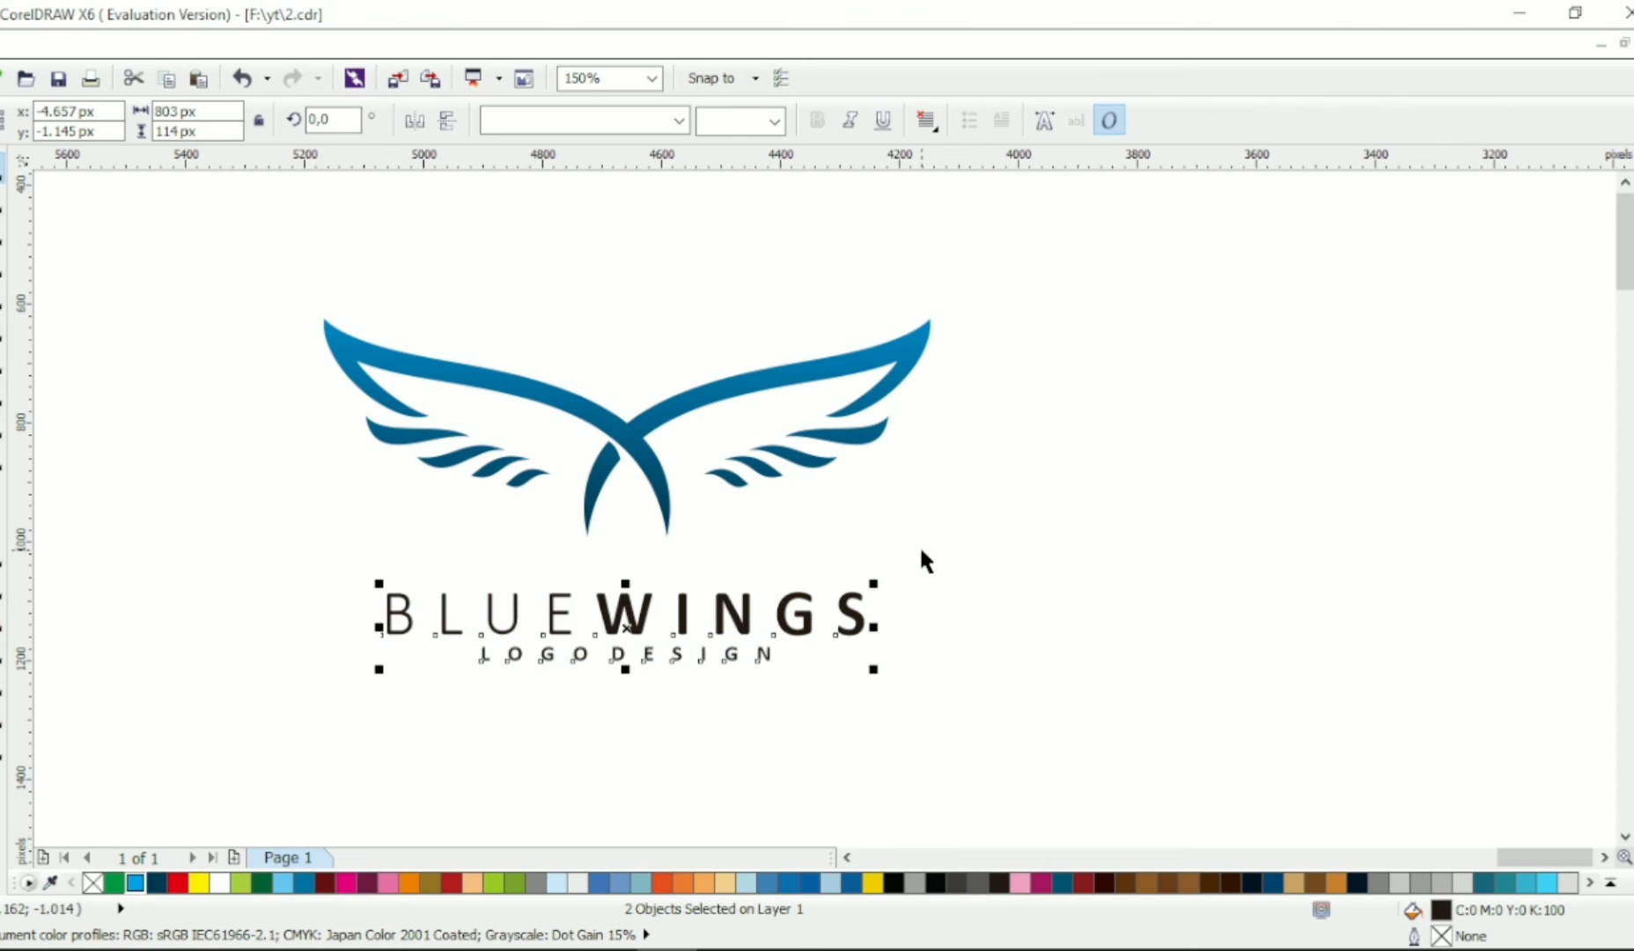
{"action": "left_click", "coordinate": [157, 883]}
{"action": "key", "text": "Escape"}
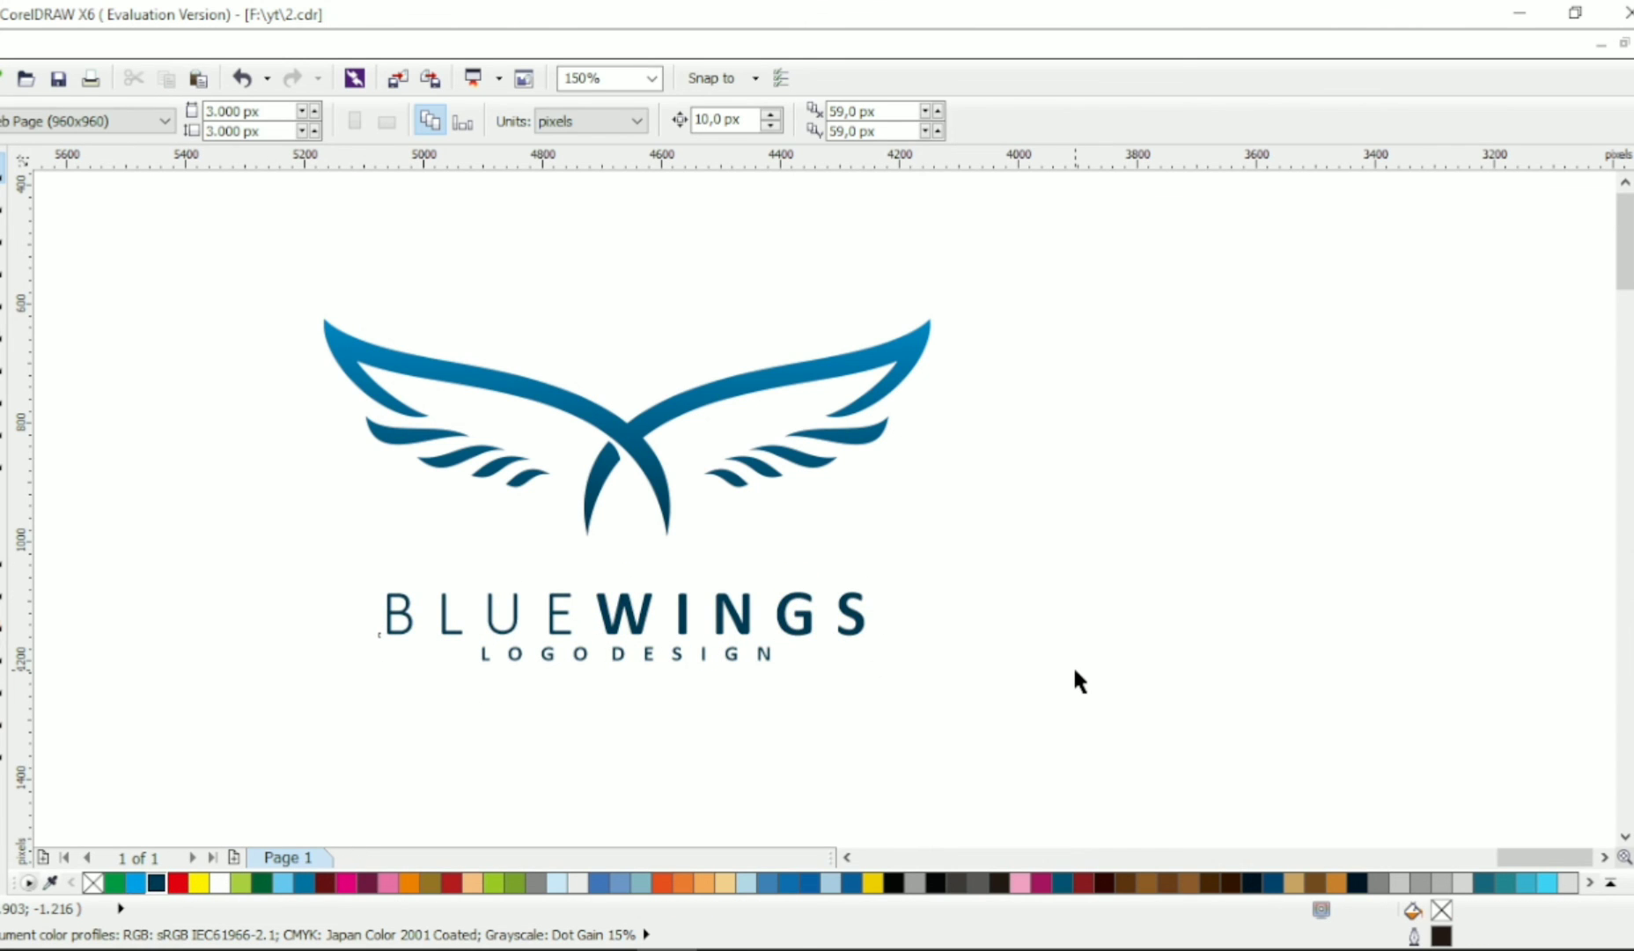